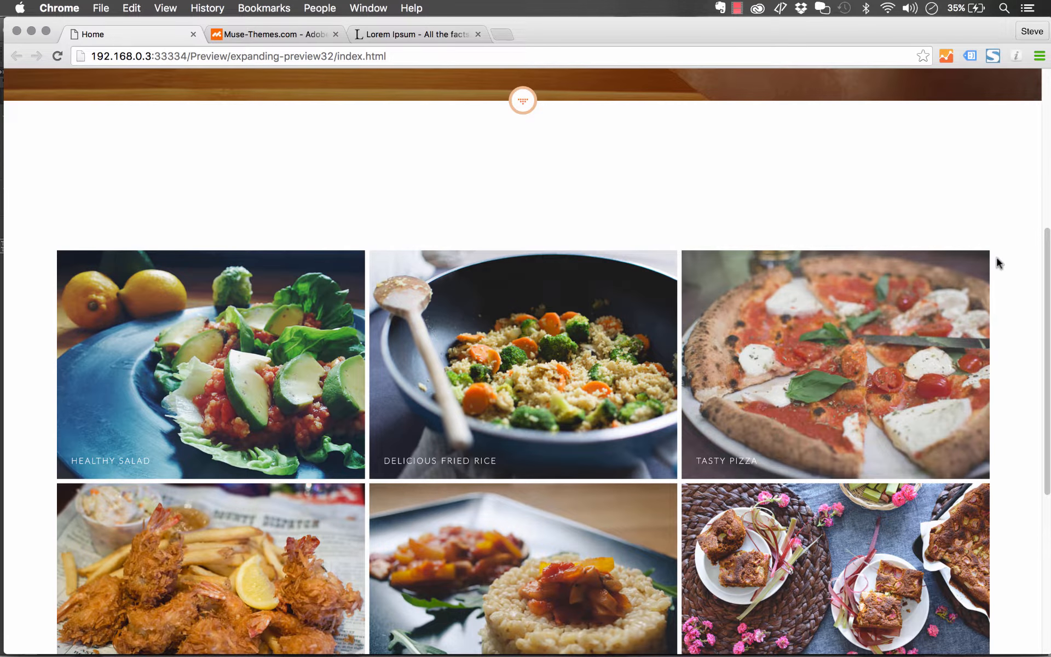
- Browse the expanding-preview gallery demo, opening the salad item and stepping through the previews
{"action": "scroll", "coordinate": [1006, 258], "scroll_direction": "down", "scroll_amount": 5}
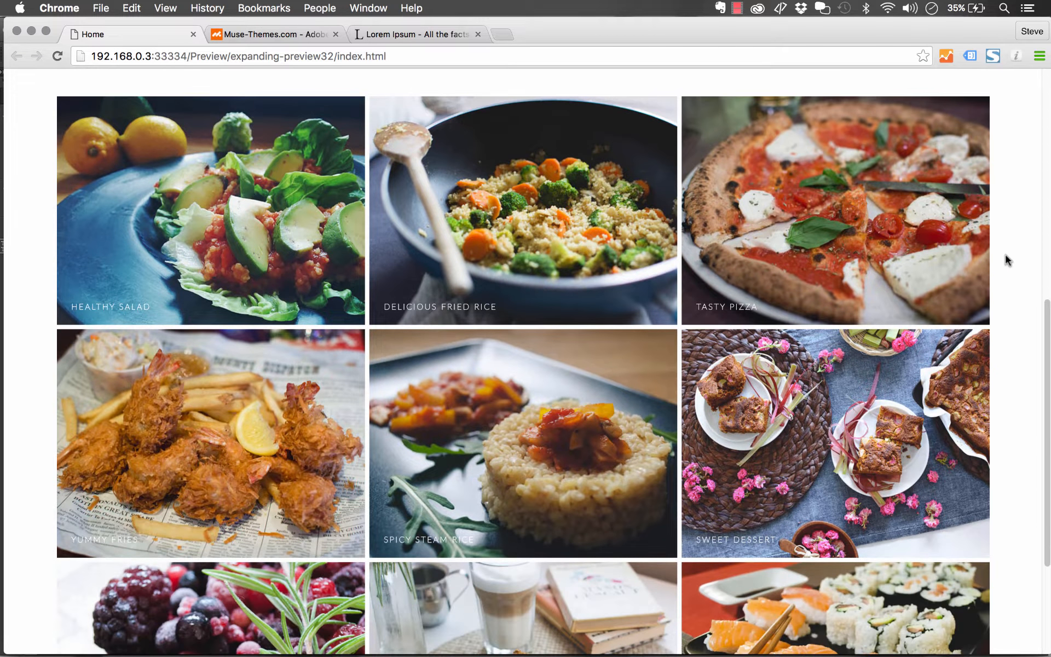
{"action": "mouse_move", "coordinate": [1048, 226]}
{"action": "left_mouse_down"}
{"action": "mouse_move", "coordinate": [786, 227]}
{"action": "mouse_move", "coordinate": [1048, 227]}
{"action": "left_mouse_up"}
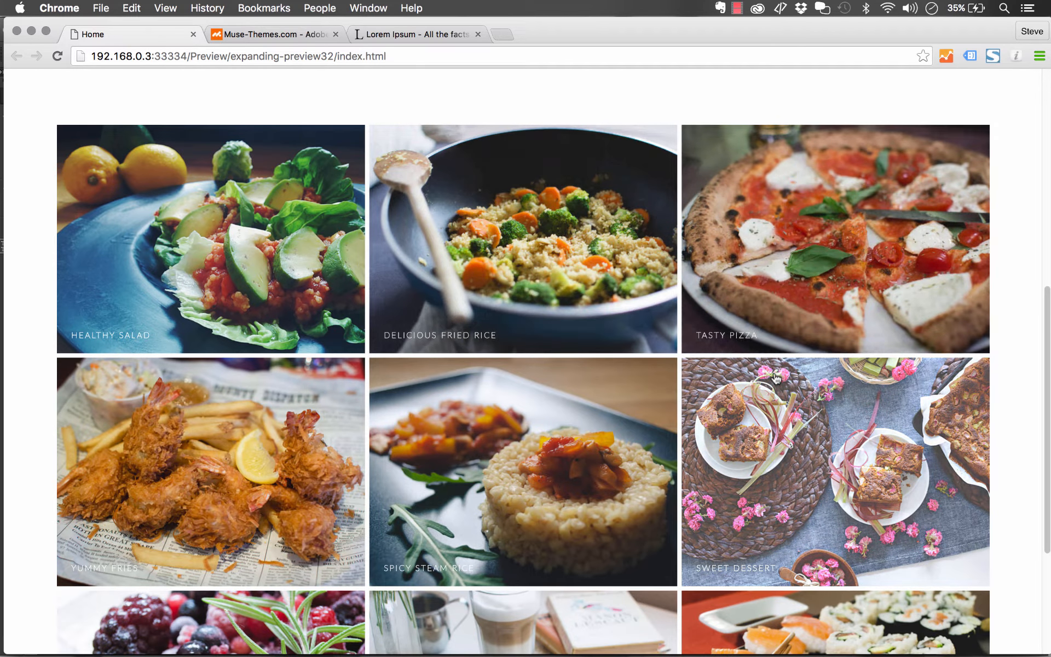
{"action": "left_click", "coordinate": [277, 222]}
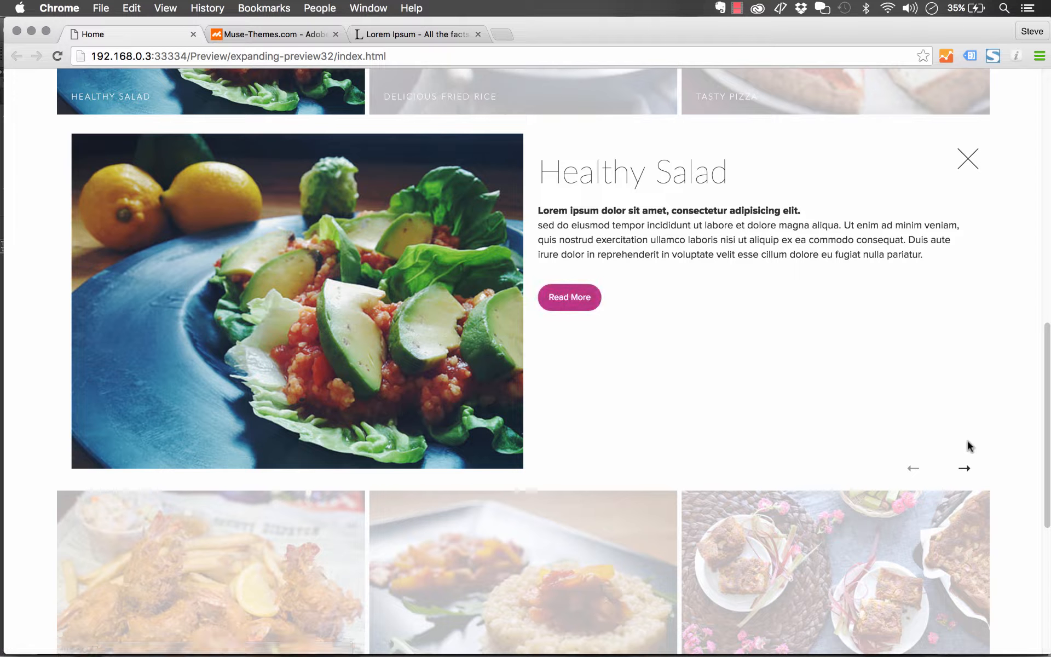
{"action": "left_click", "coordinate": [966, 470]}
{"action": "left_click", "coordinate": [966, 469]}
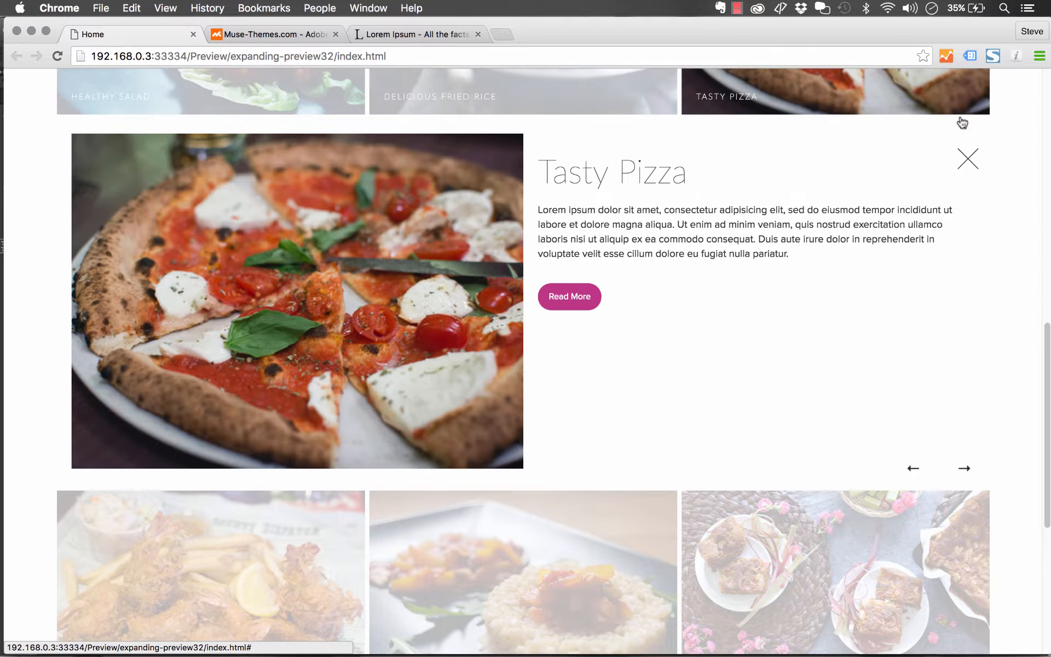
{"action": "left_click", "coordinate": [972, 165]}
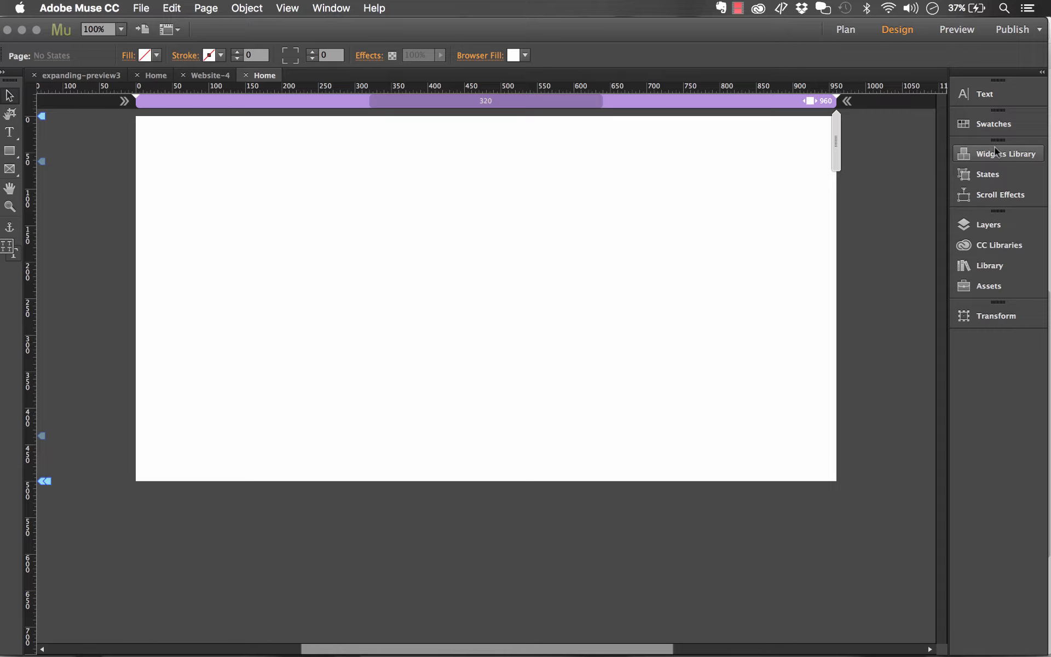
- Place the Rapid Reveal widget from the Library onto the page and narrow it to about half the page width
{"action": "left_click", "coordinate": [994, 266]}
{"action": "left_click", "coordinate": [800, 352]}
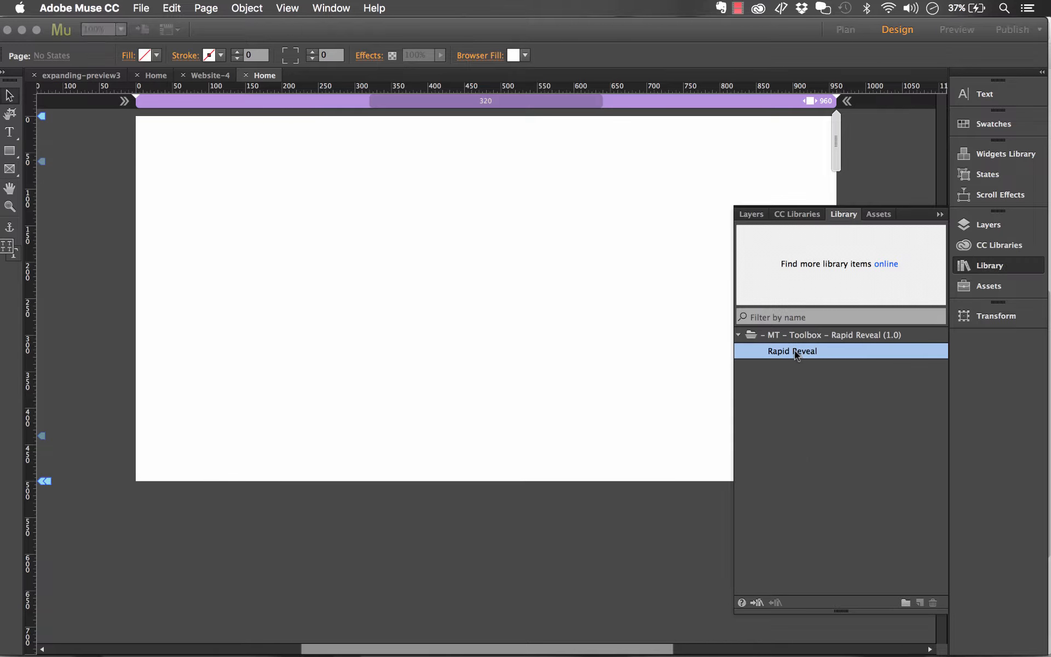
{"action": "left_click_drag", "start_coordinate": [816, 354], "coordinate": [156, 160]}
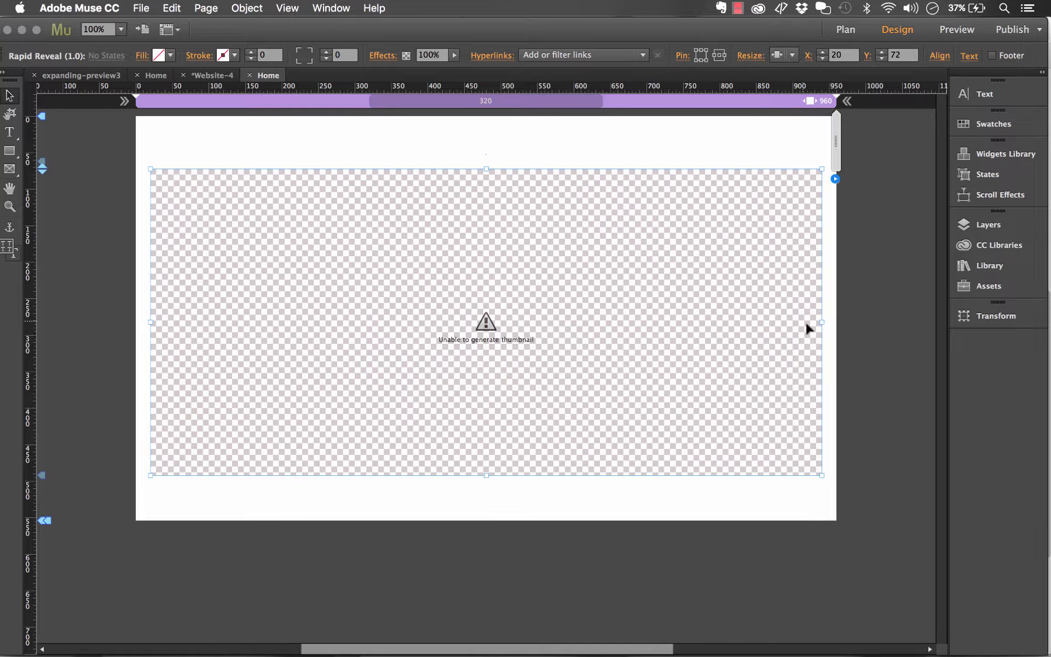
{"action": "left_click_drag", "start_coordinate": [824, 322], "coordinate": [514, 322]}
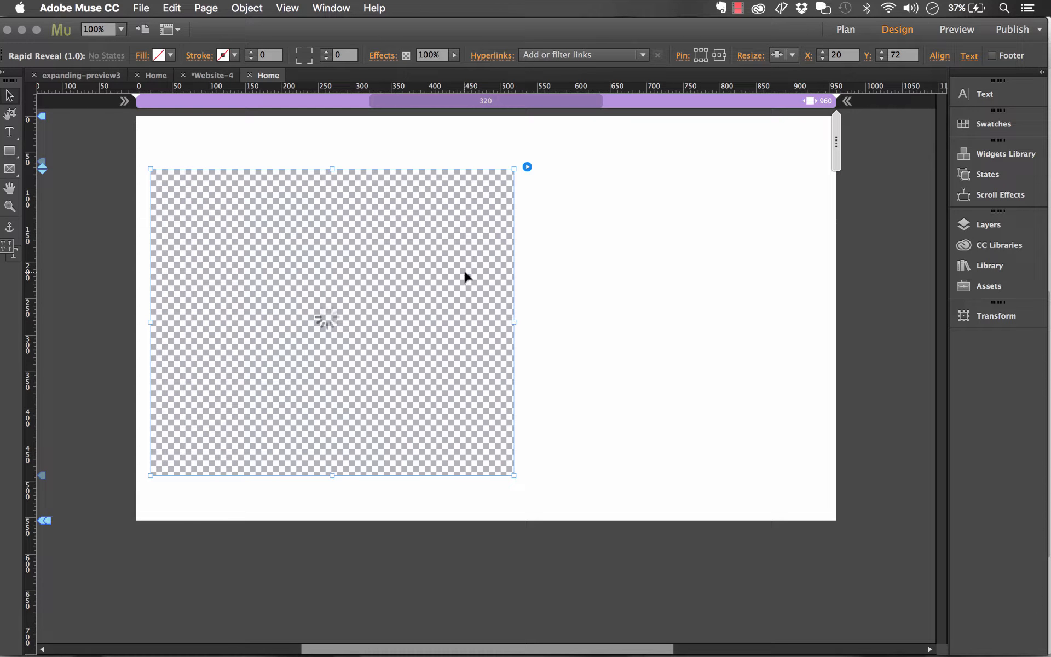
{"action": "left_click", "coordinate": [527, 168]}
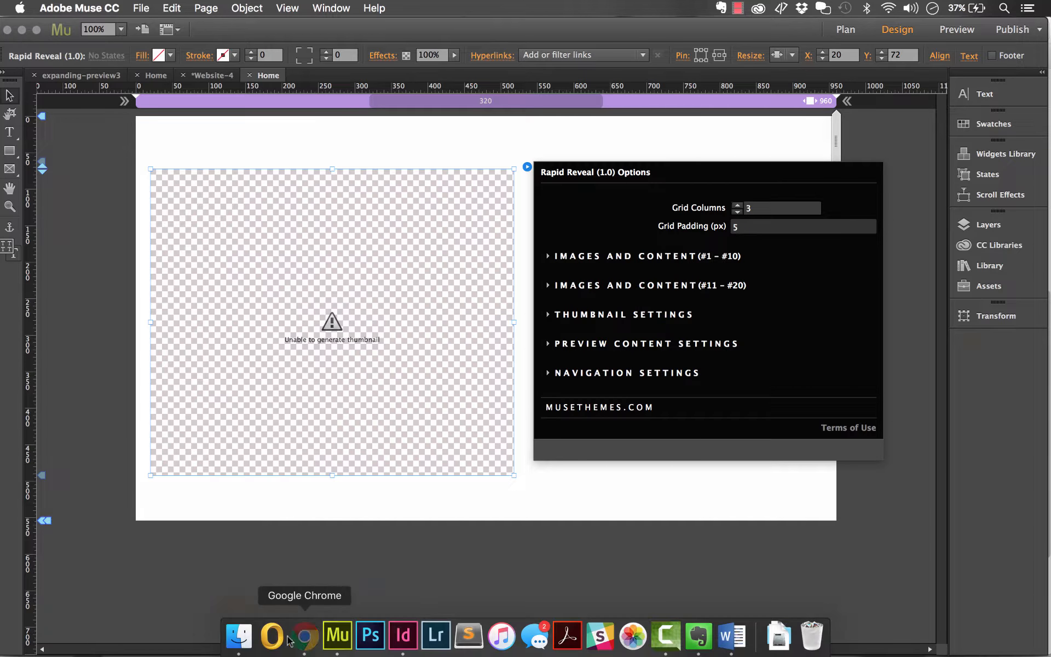
{"action": "left_click", "coordinate": [301, 634]}
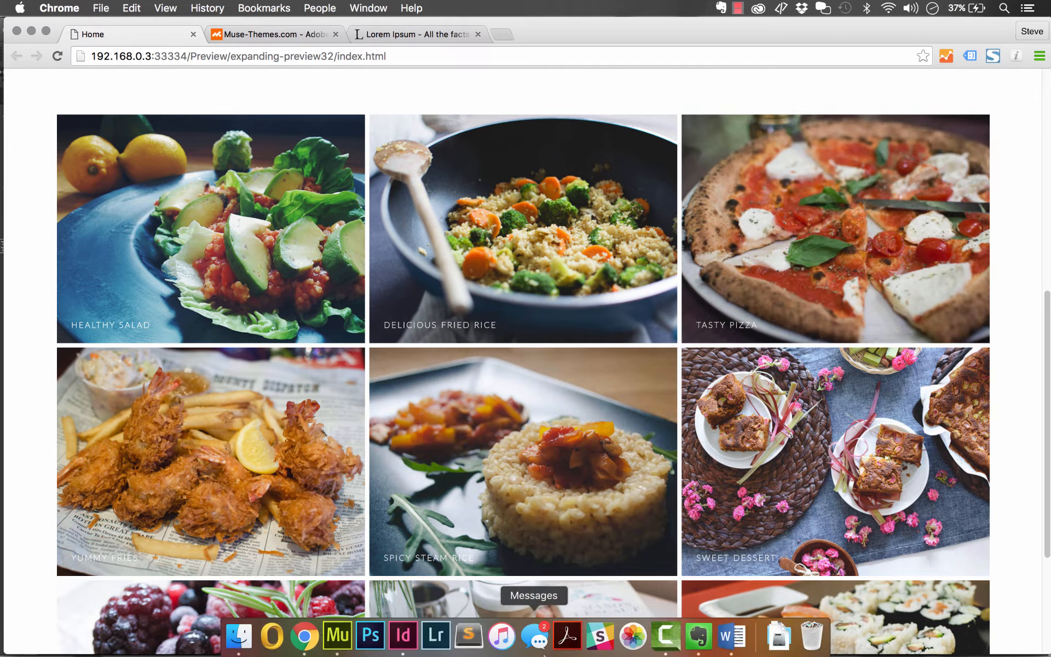
{"action": "left_click", "coordinate": [338, 645]}
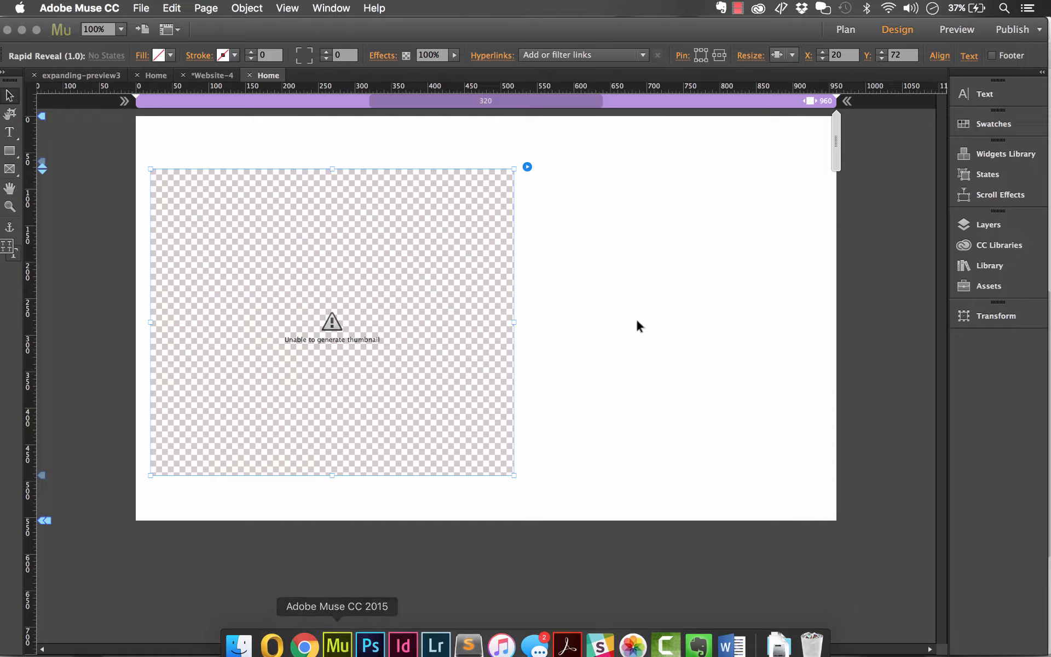
- Open the widget's options, expand Images and Content #1–#10, and enable Image #1
{"action": "left_click", "coordinate": [527, 167]}
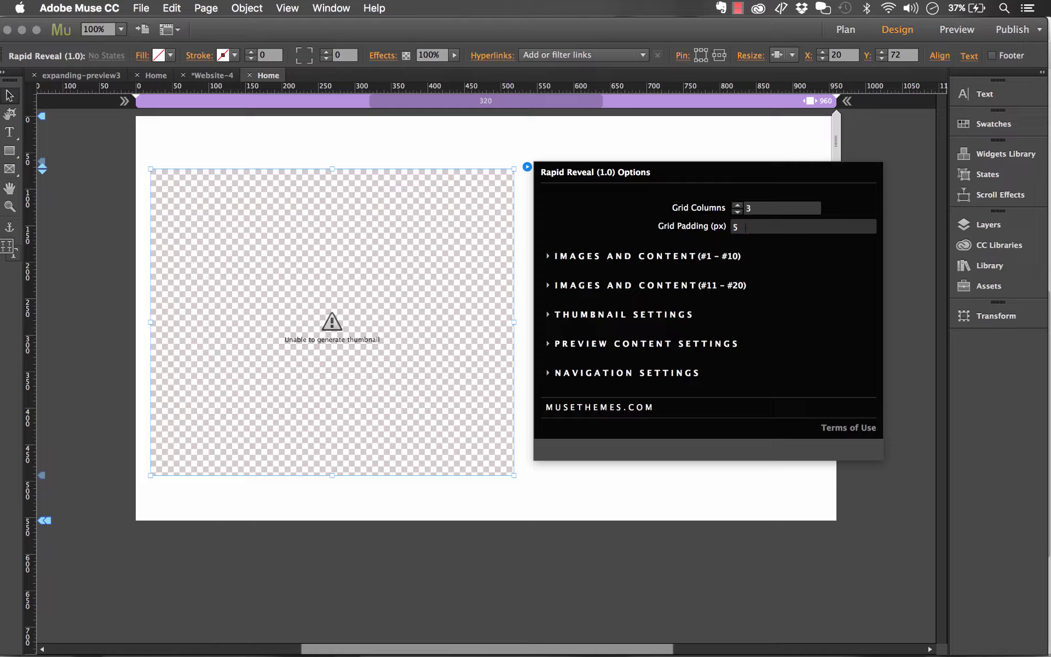
{"action": "left_click", "coordinate": [549, 257]}
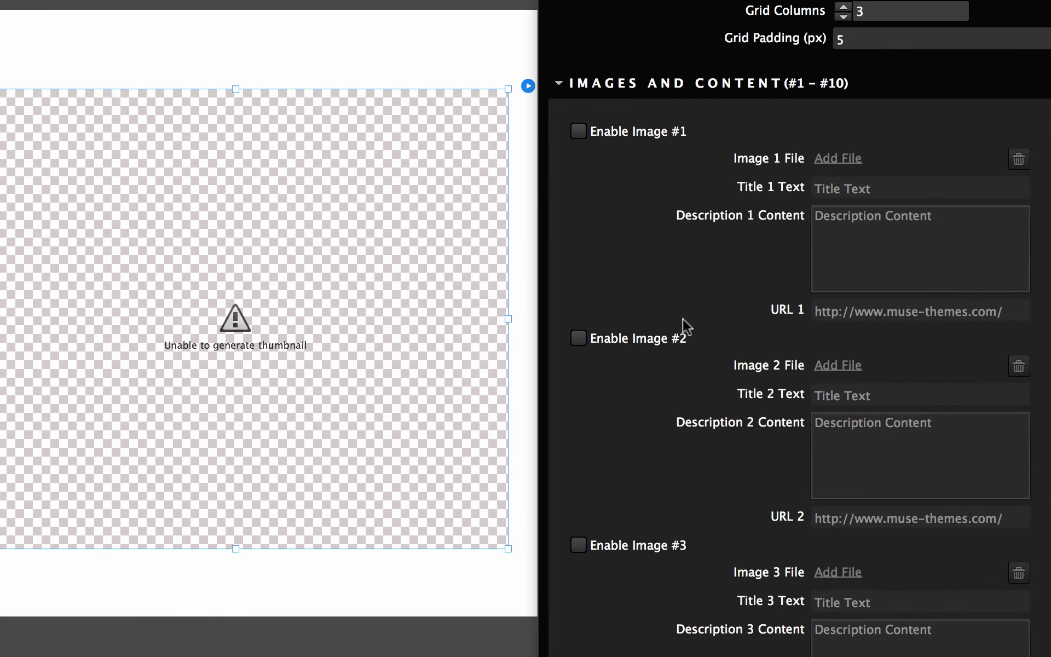
{"action": "left_click", "coordinate": [594, 133]}
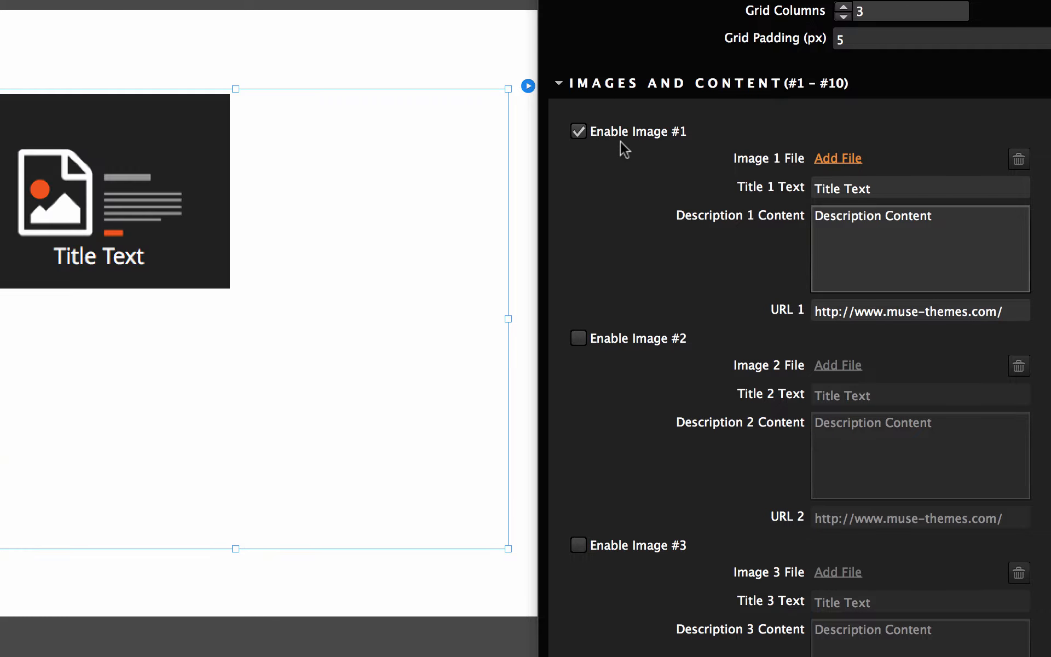
- Preview the folder's images and set Image 1 File to img-01.jpg
{"action": "left_click", "coordinate": [842, 163]}
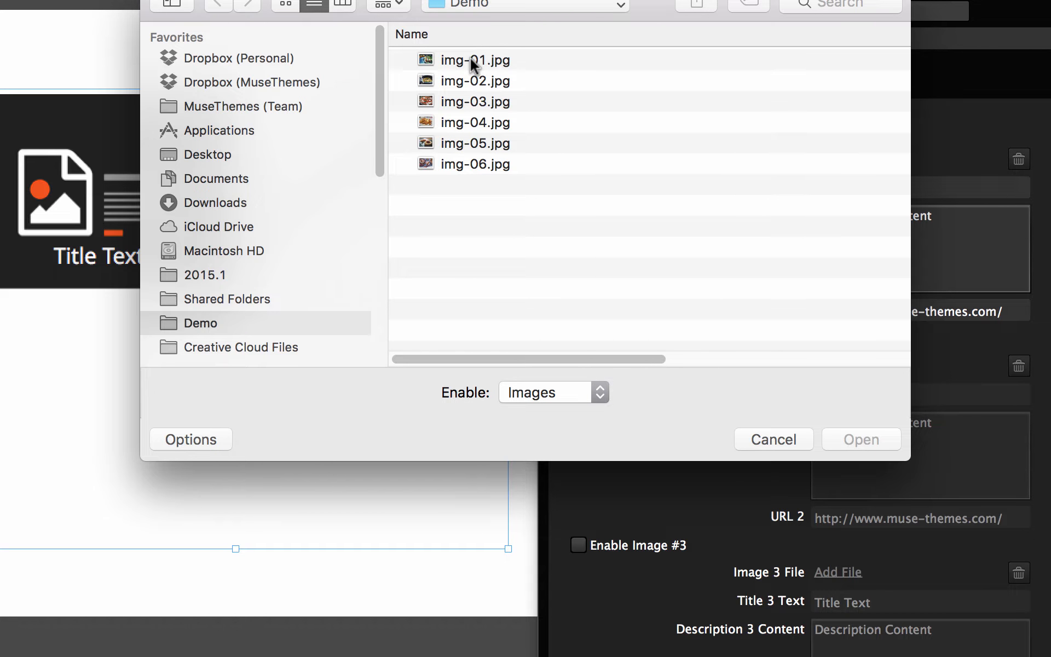
{"action": "left_click", "coordinate": [472, 61]}
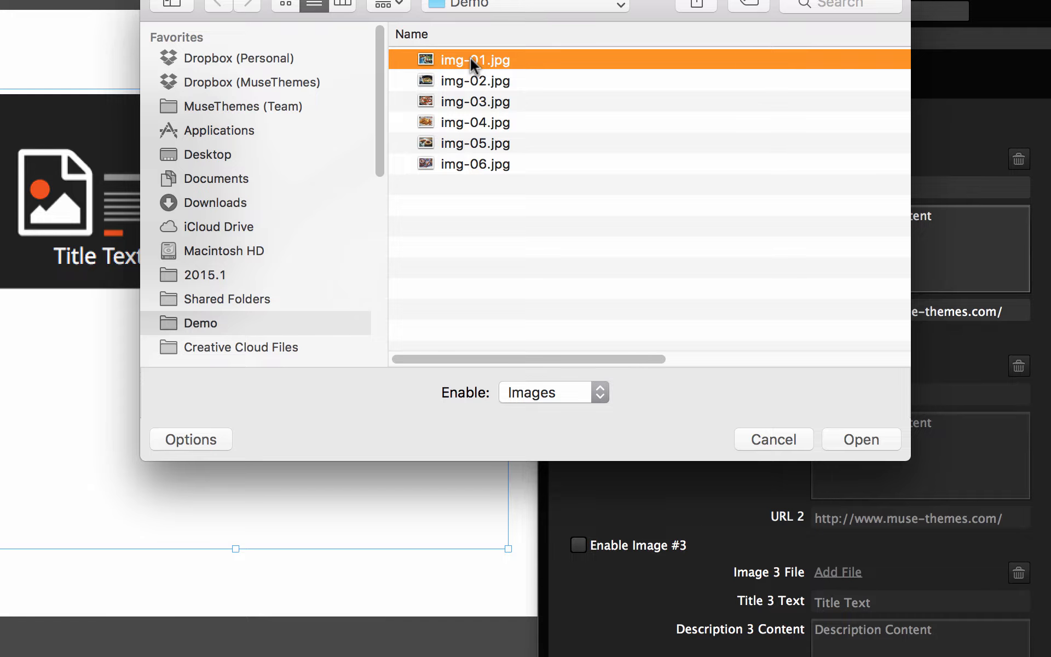
{"action": "key", "text": "space"}
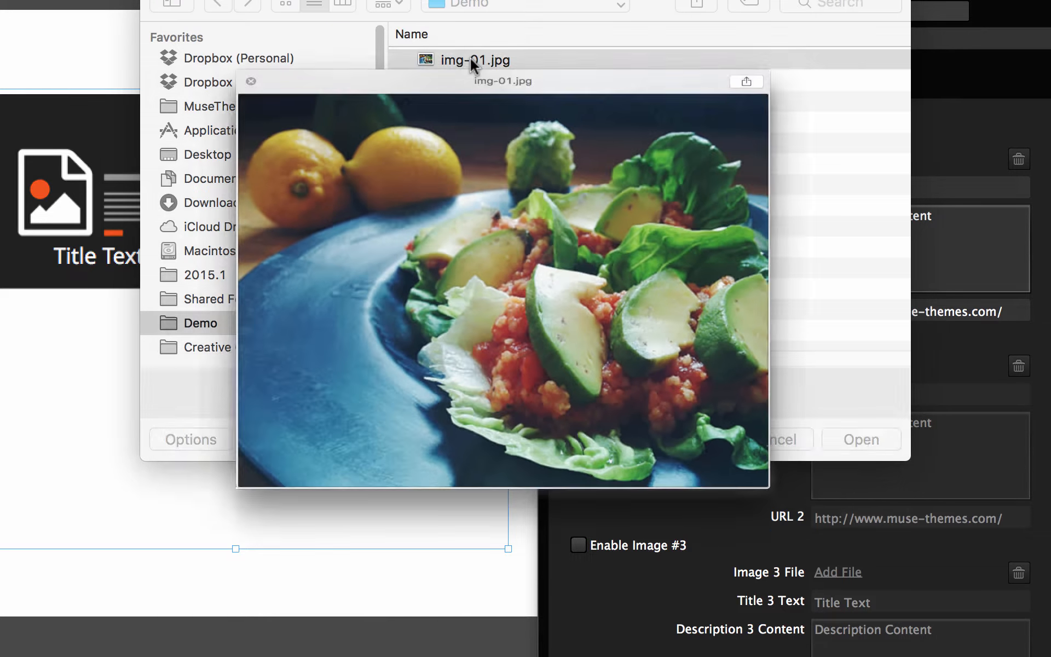
{"action": "key", "text": "Down"}
{"action": "key", "text": "Down"}
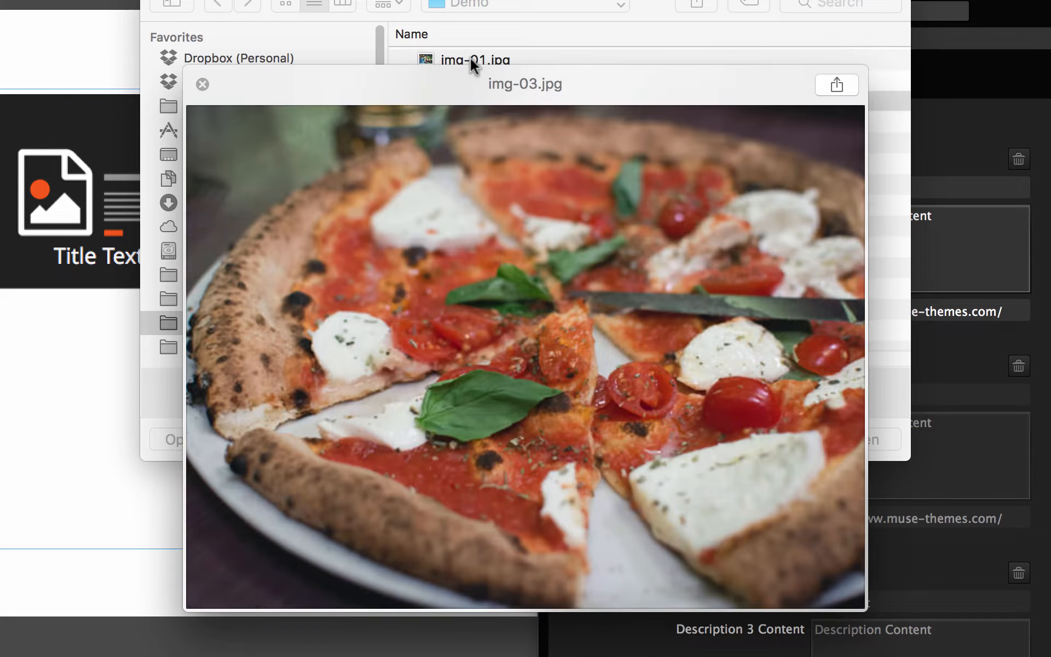
{"action": "key", "text": "Down"}
{"action": "key", "text": "Down"}
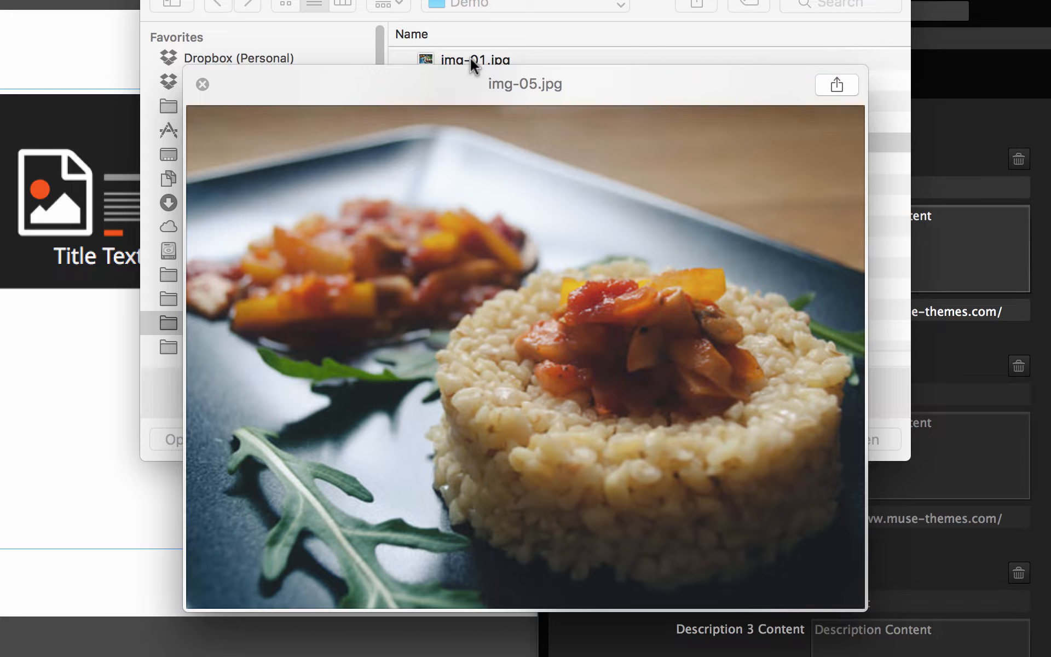
{"action": "key", "text": "Up"}
{"action": "key", "text": "Up"}
{"action": "key", "text": "space"}
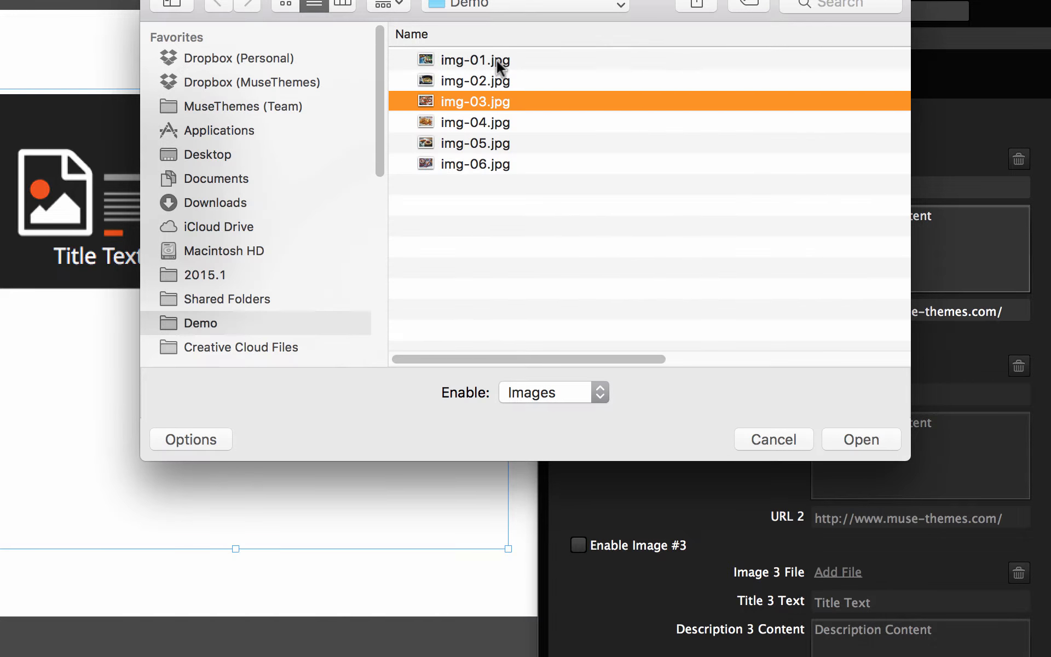
{"action": "left_click", "coordinate": [495, 60]}
{"action": "left_click", "coordinate": [857, 443]}
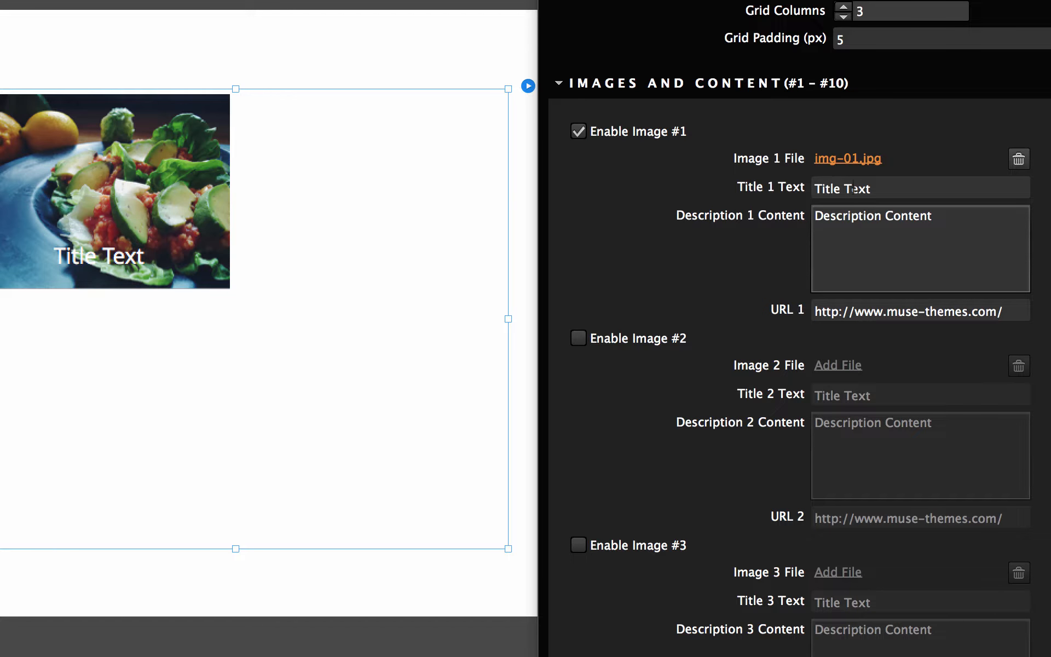
- Set Title 1 Text to Gallery 1
{"action": "left_click", "coordinate": [894, 190]}
{"action": "type", "text": "Gallery "}
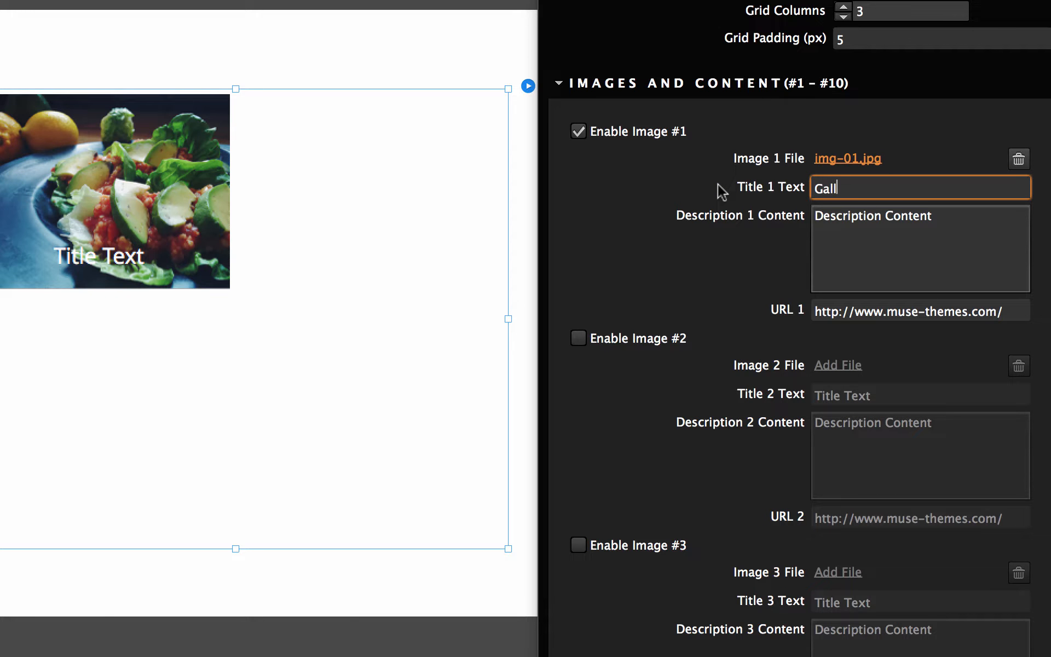
{"action": "type", "text": "1"}
{"action": "left_click", "coordinate": [902, 238]}
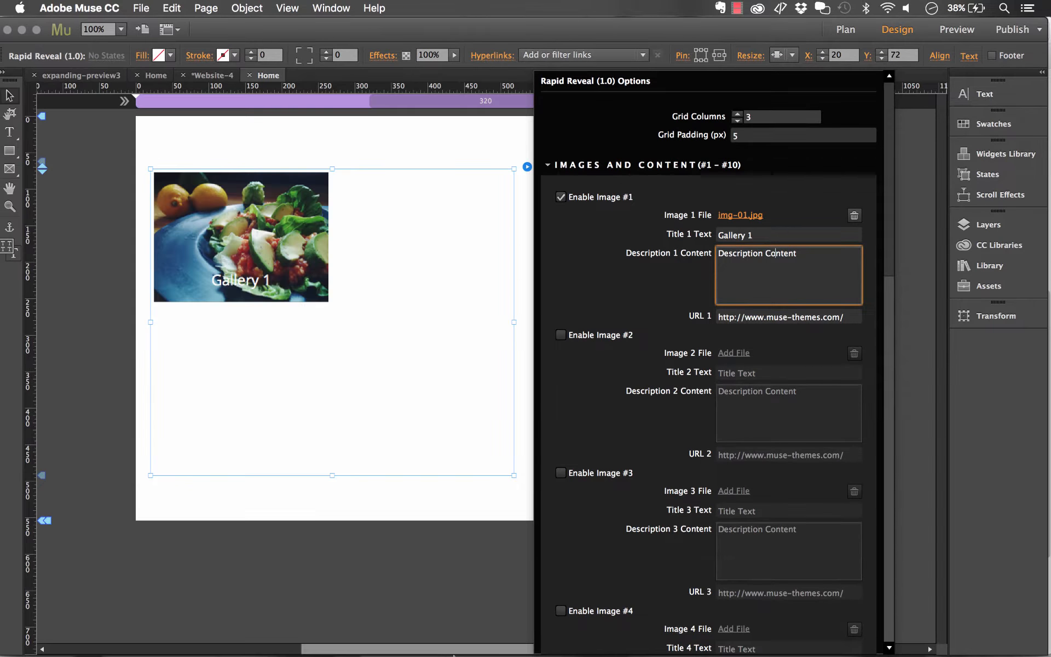
- Copy the first Lorem Ipsum paragraph from the lipsum.com tab in the browser
{"action": "left_click", "coordinate": [304, 636]}
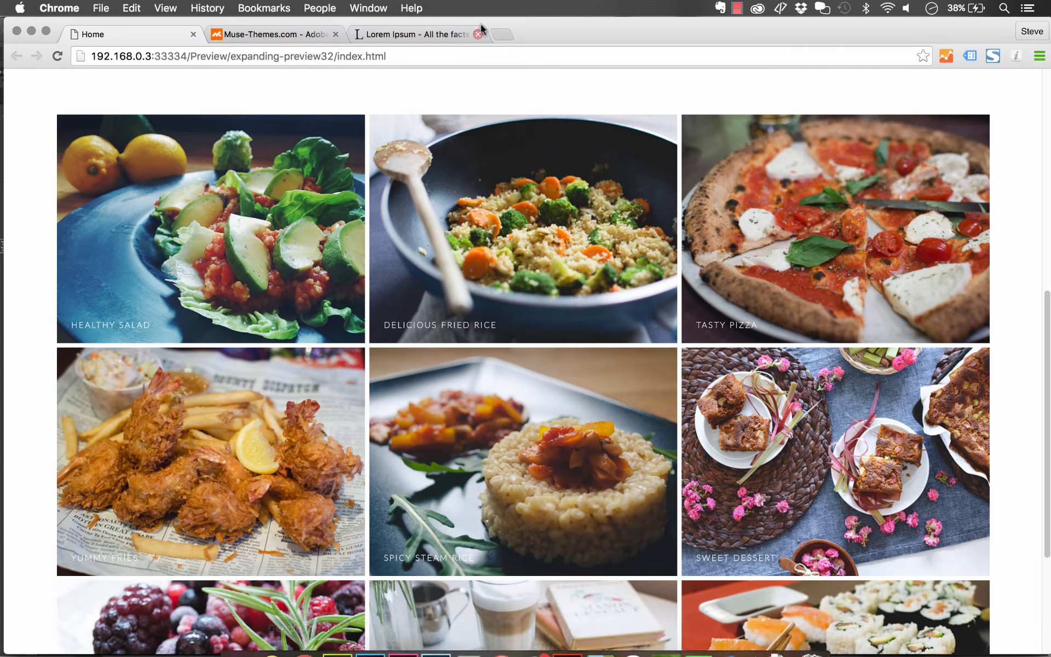
{"action": "left_click", "coordinate": [453, 34]}
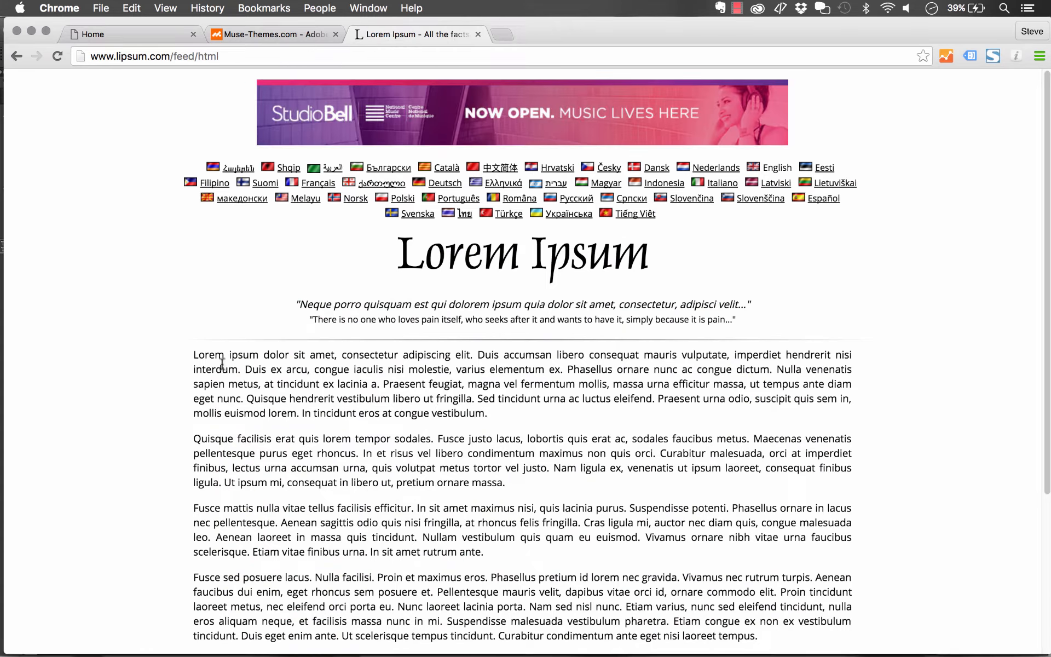
{"action": "left_click_drag", "start_coordinate": [194, 355], "coordinate": [382, 381]}
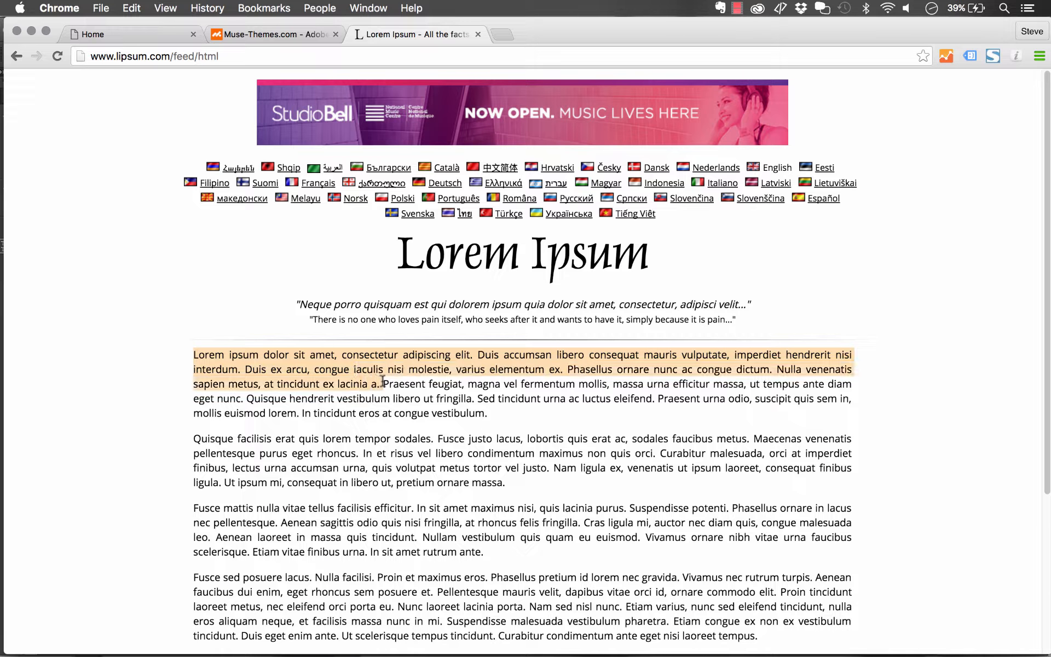
{"action": "key", "text": "super+c"}
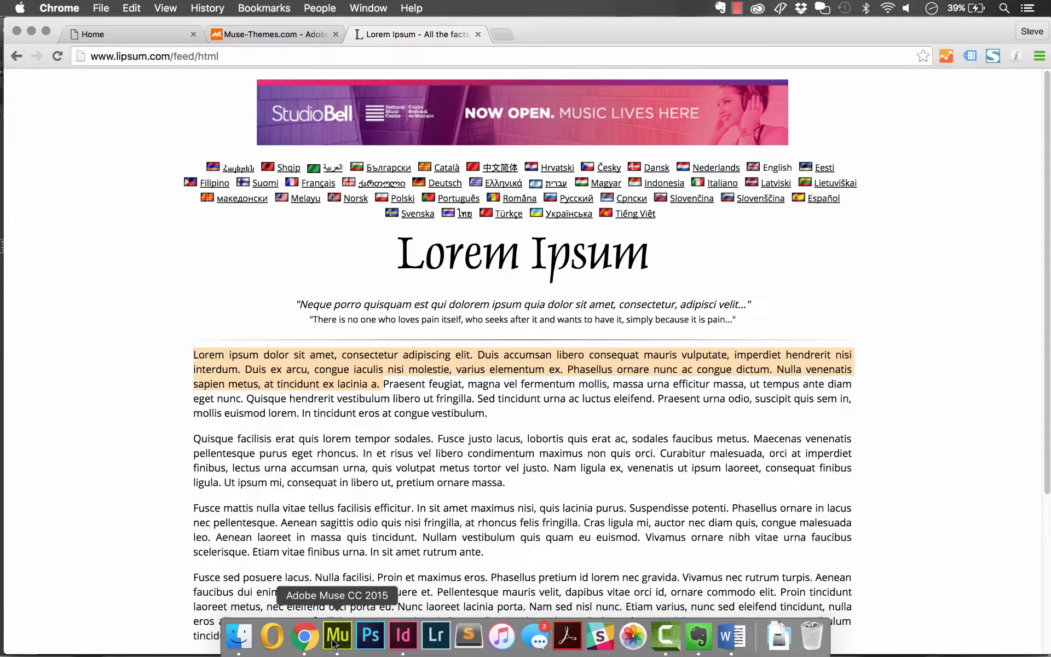
- Paste the copied paragraph into Description 1 Content in the widget options
{"action": "left_click", "coordinate": [336, 636]}
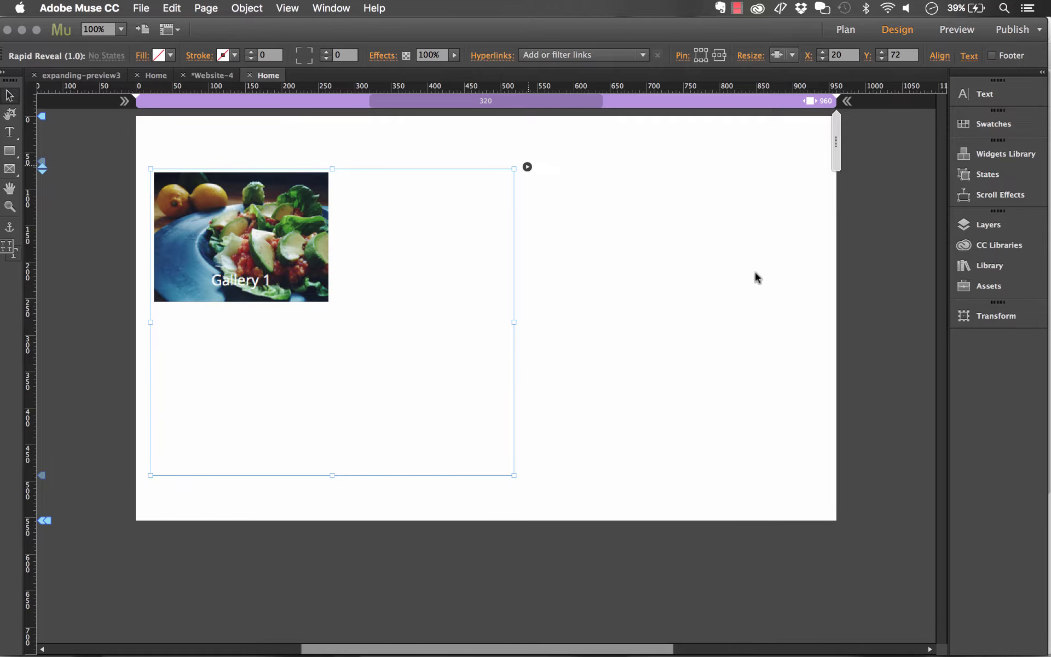
{"action": "left_click", "coordinate": [528, 166]}
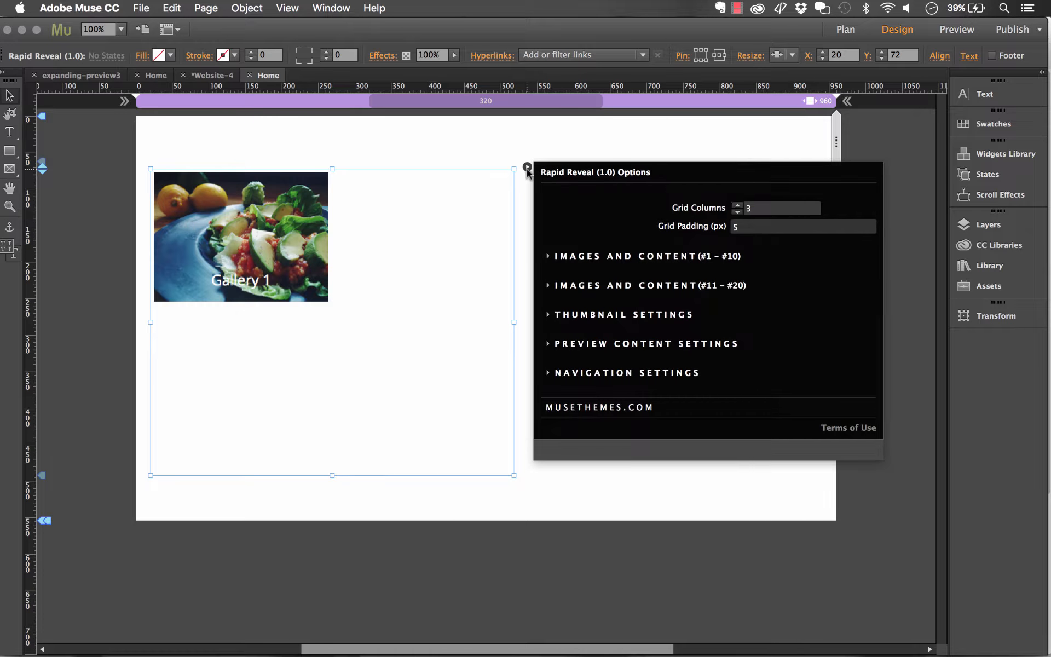
{"action": "left_click", "coordinate": [712, 257]}
{"action": "left_click", "coordinate": [711, 258]}
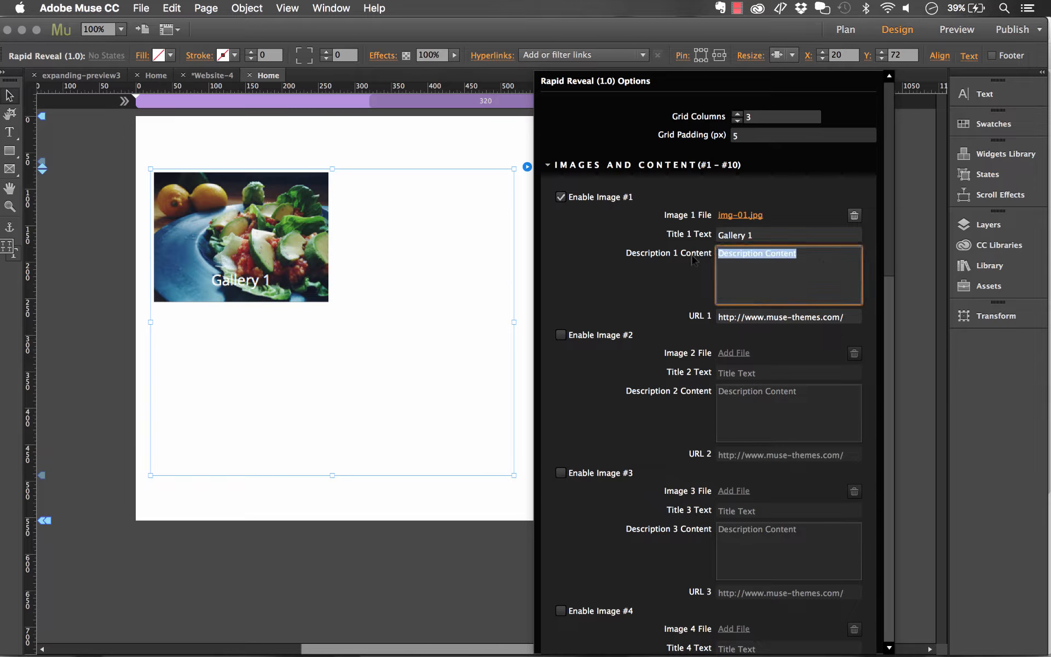
{"action": "key", "text": "super+v"}
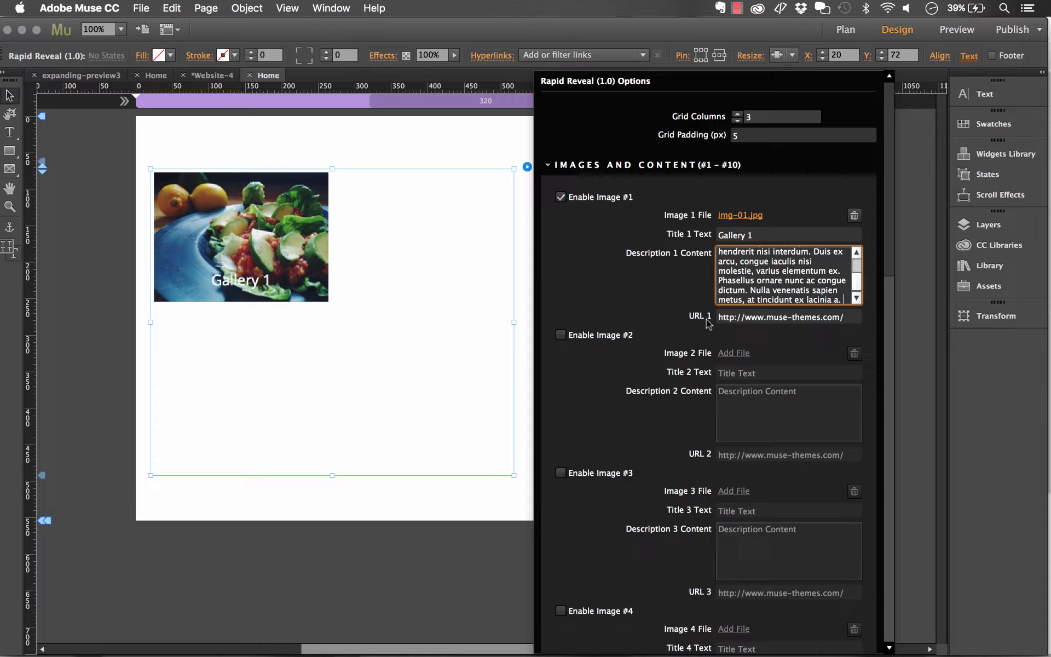
- Review the salad item's expanded preview in the browser demo, then return to the design
{"action": "left_click", "coordinate": [305, 636]}
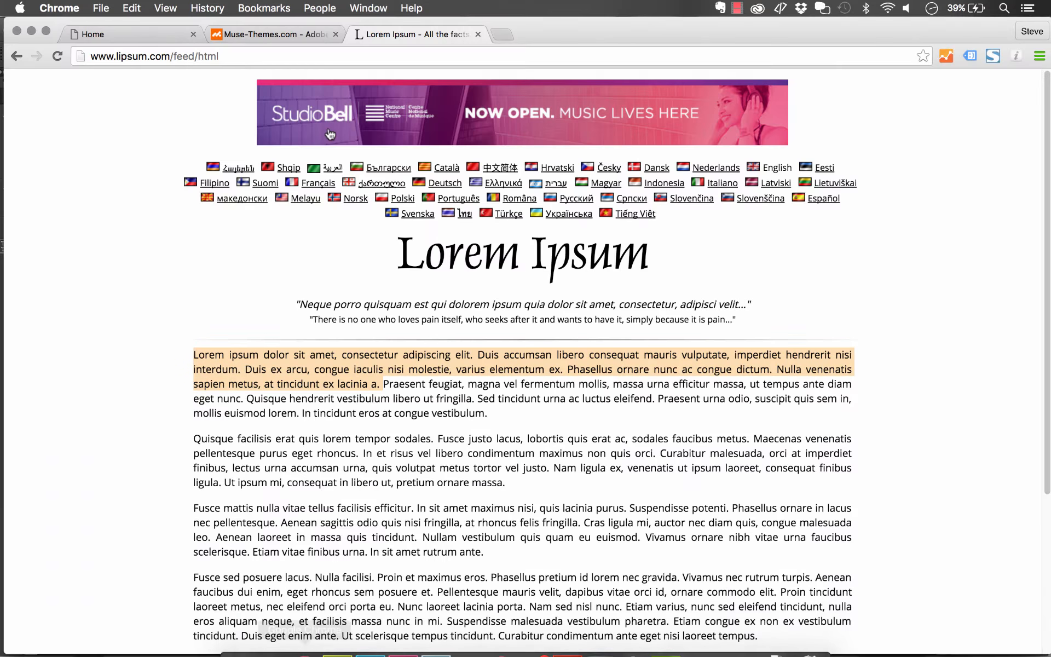
{"action": "left_click", "coordinate": [136, 33]}
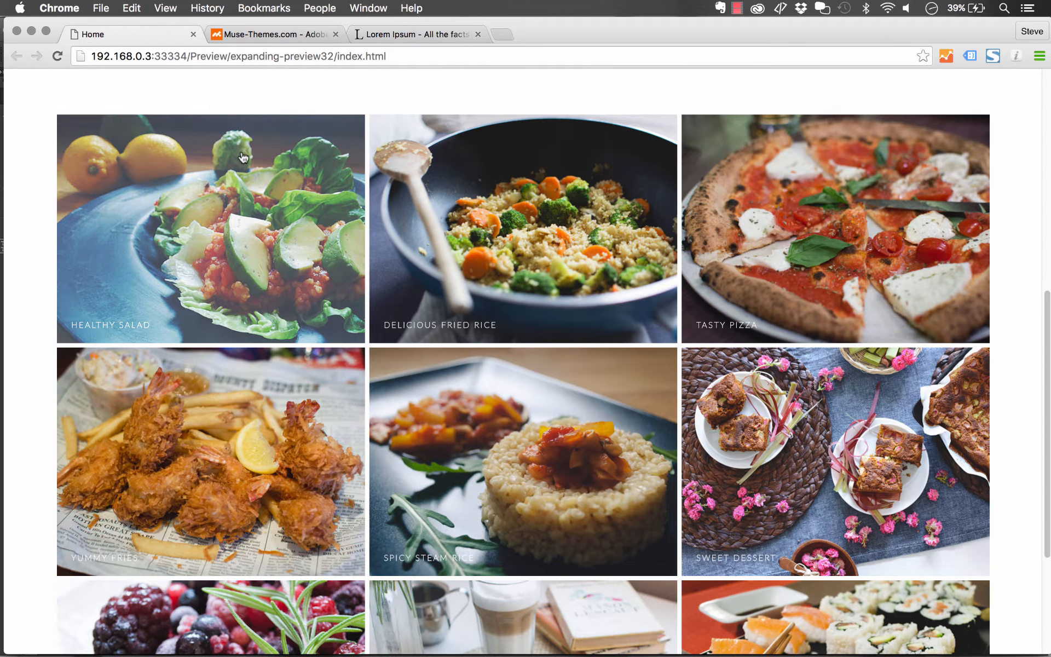
{"action": "left_click", "coordinate": [244, 158]}
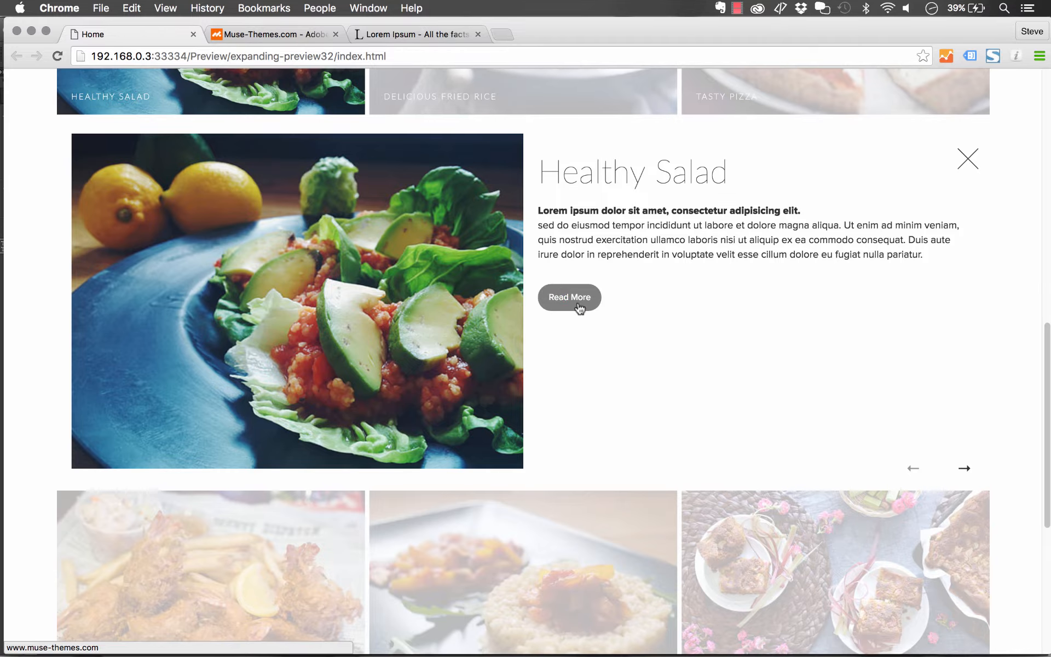
{"action": "left_click", "coordinate": [350, 651]}
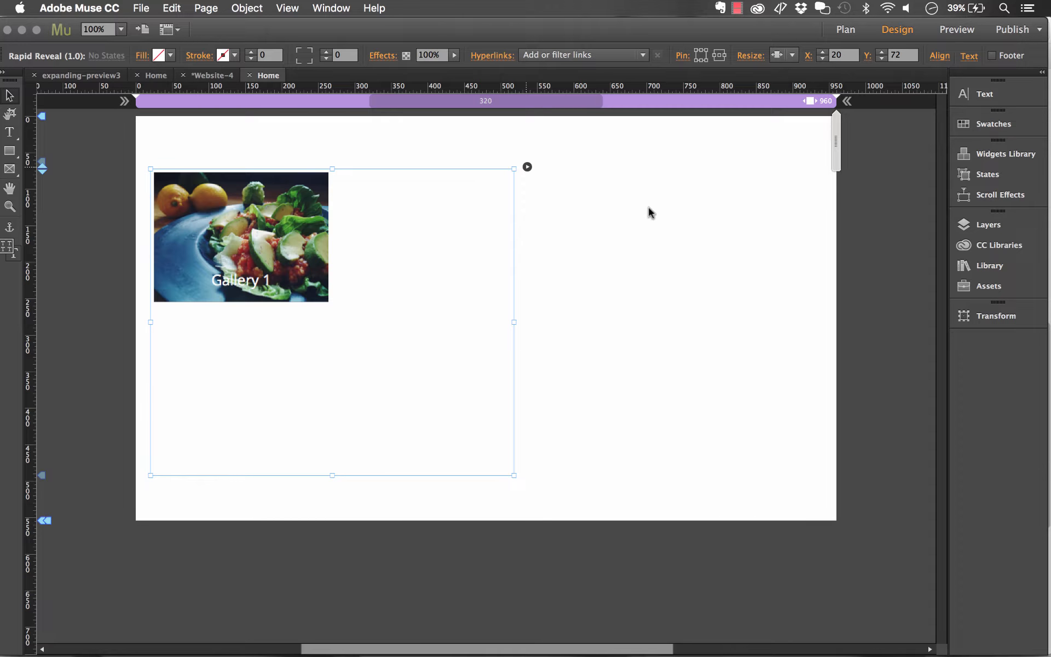
- Open the widget options and select the entire Description 1 Content text to copy it
{"action": "left_click", "coordinate": [602, 255]}
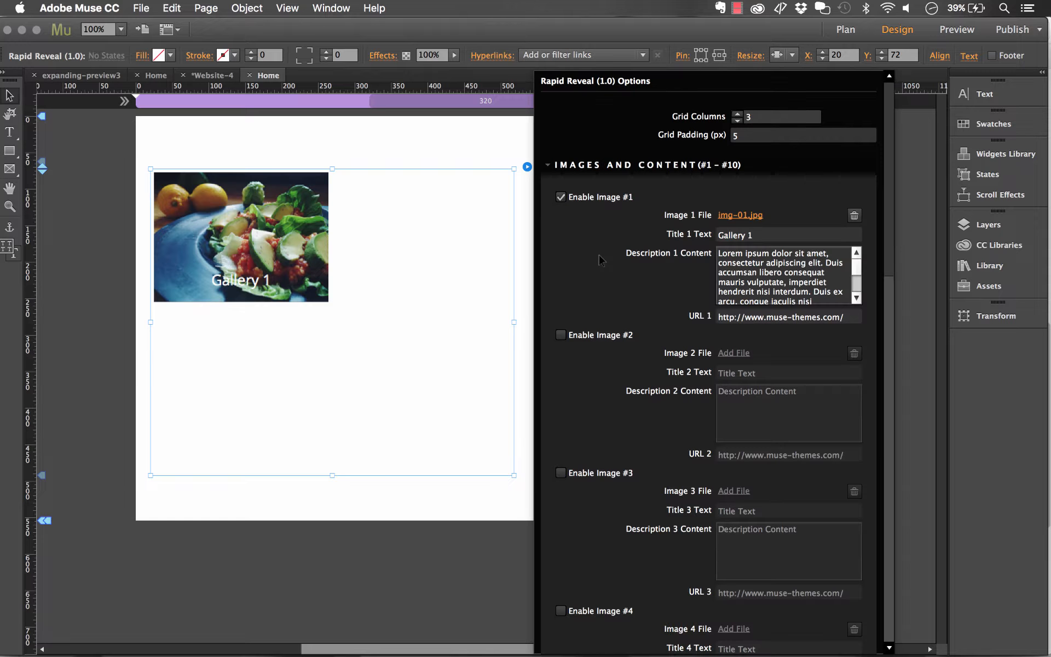
{"action": "left_click", "coordinate": [809, 290]}
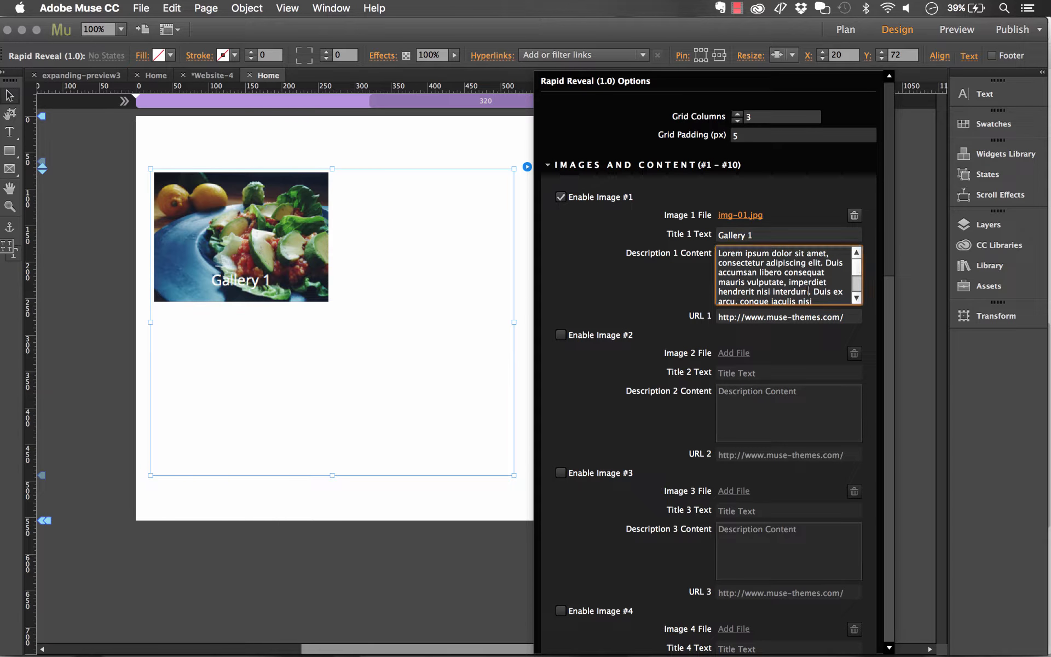
{"action": "key", "text": "super+a"}
{"action": "scroll", "coordinate": [804, 291], "scroll_direction": "down", "scroll_amount": 2}
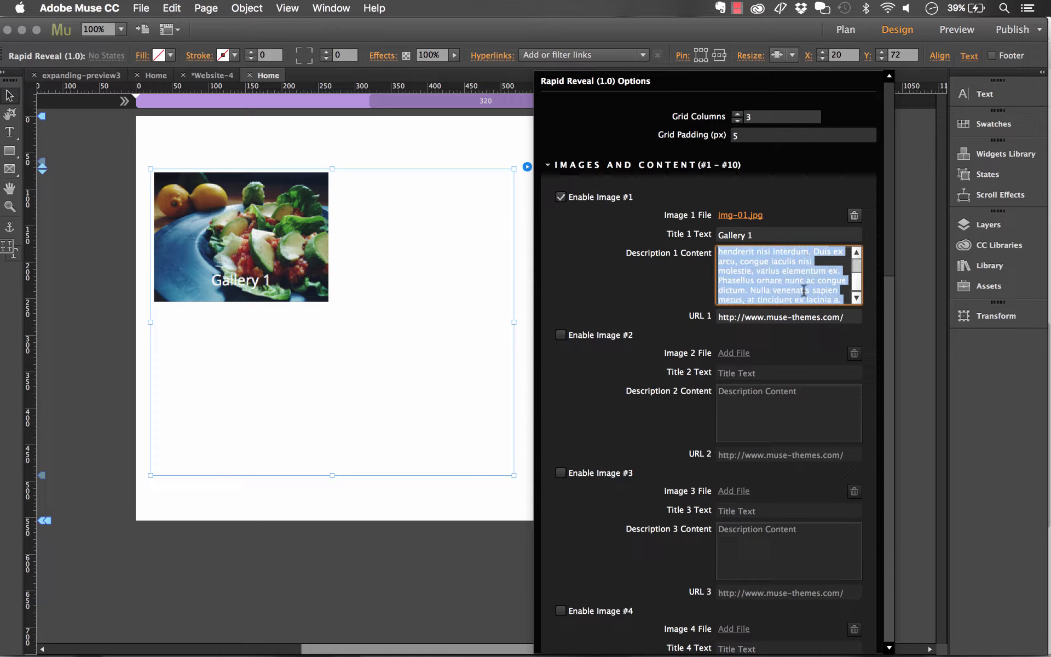
- Enable images #2, #3 and #4 in the widget's image list
{"action": "left_click", "coordinate": [608, 335]}
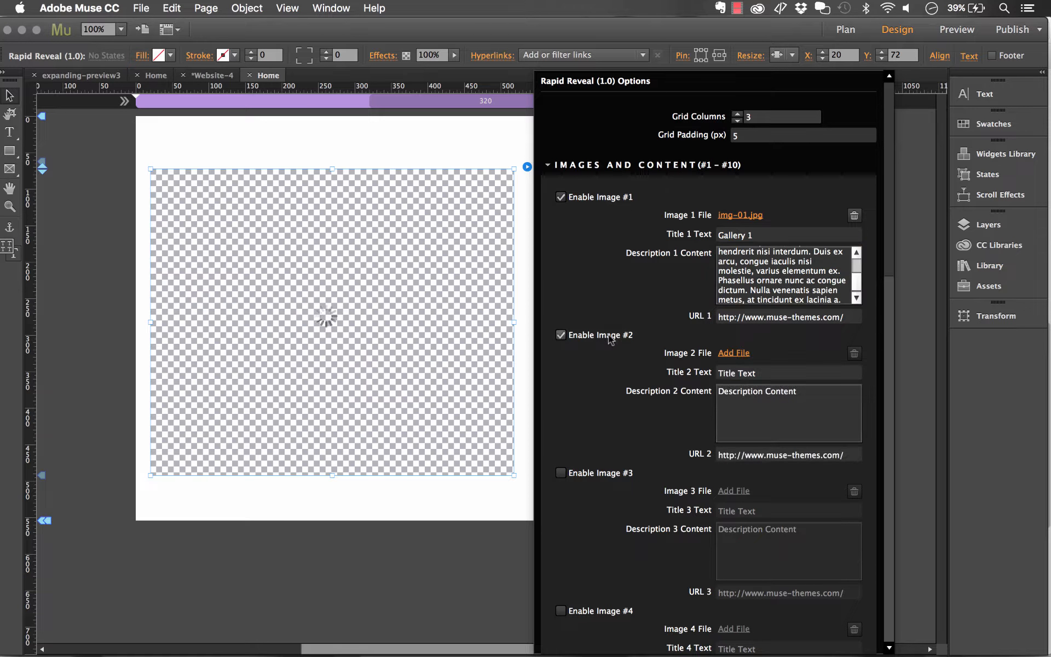
{"action": "left_click", "coordinate": [571, 475]}
{"action": "left_click", "coordinate": [581, 613]}
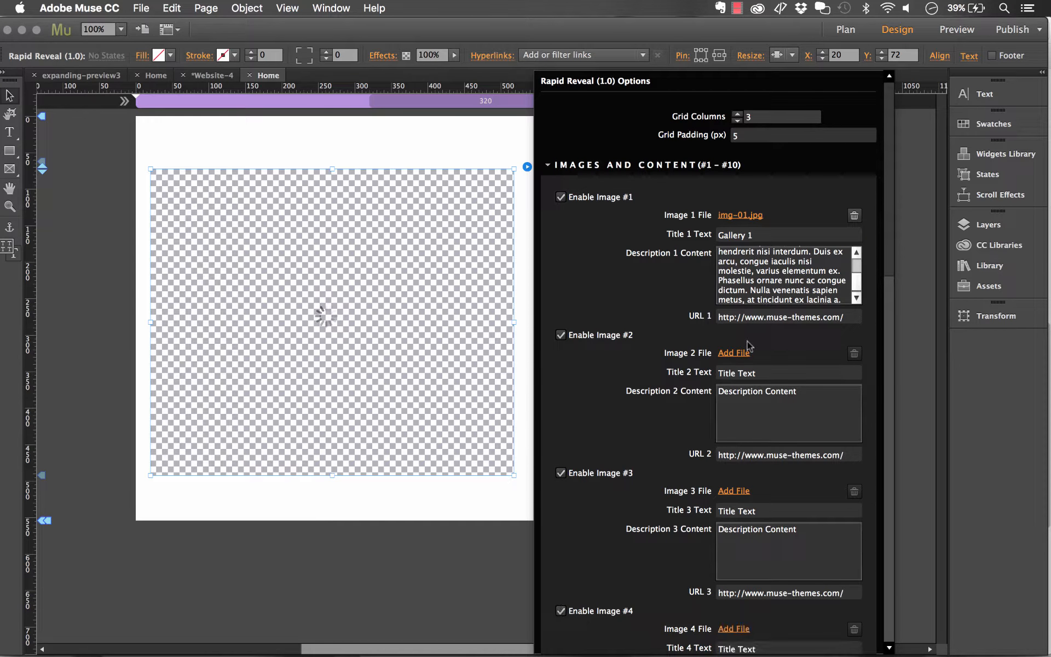
- Assign img-02.jpg, img-03.jpg and img-04.jpg from the Demo folder as the files for images 2, 3 and 4
{"action": "left_click", "coordinate": [734, 354]}
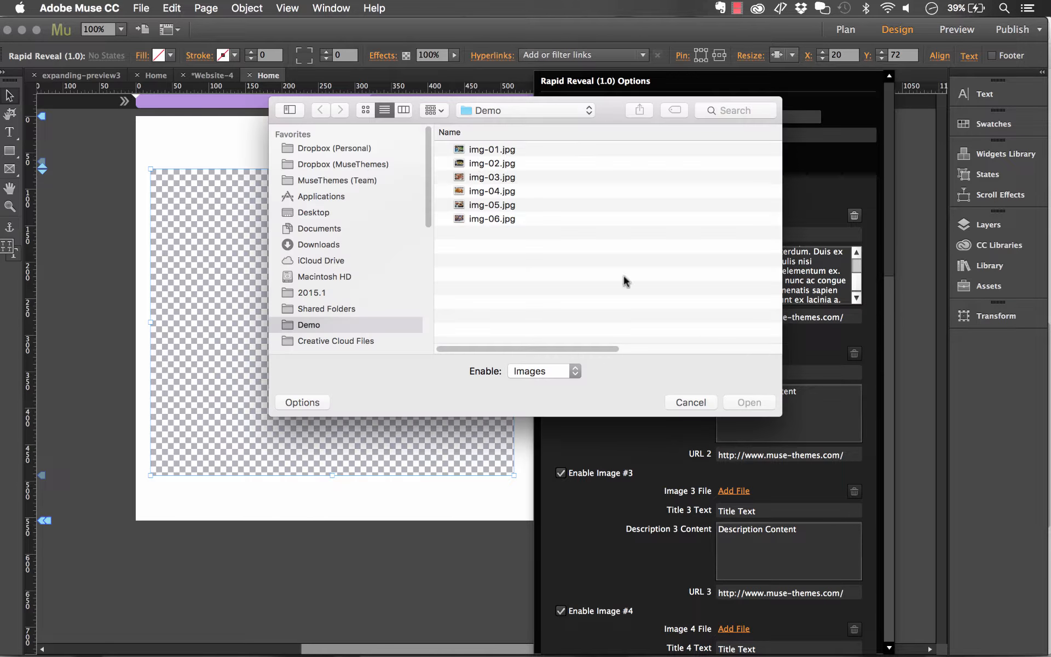
{"action": "left_click", "coordinate": [505, 163]}
{"action": "left_click", "coordinate": [748, 402]}
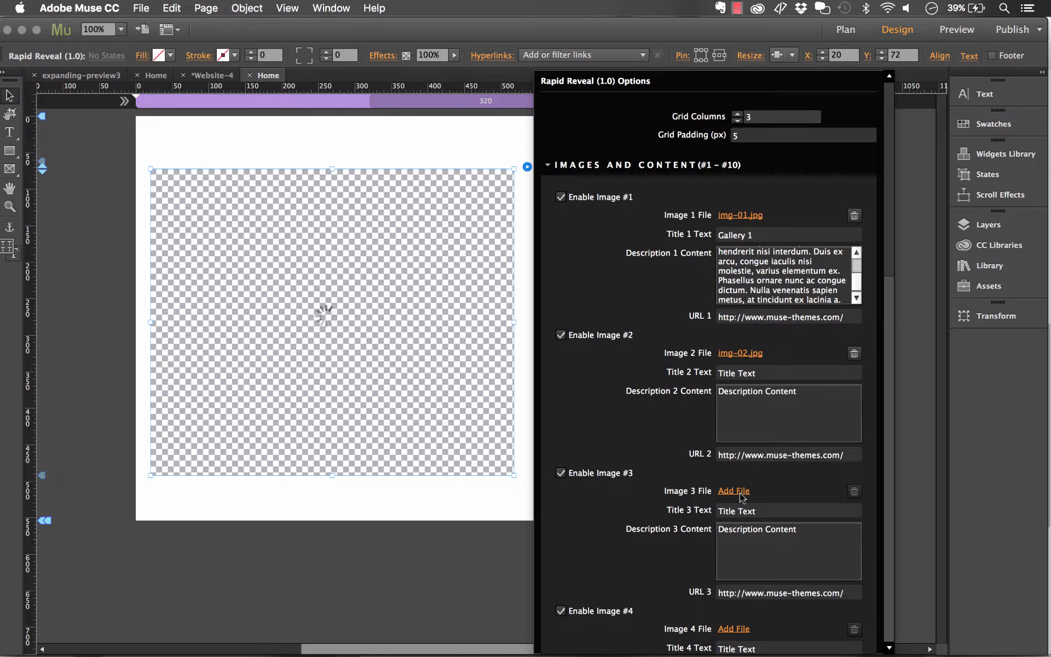
{"action": "left_click", "coordinate": [734, 491]}
{"action": "left_click", "coordinate": [481, 177]}
{"action": "left_click", "coordinate": [748, 403]}
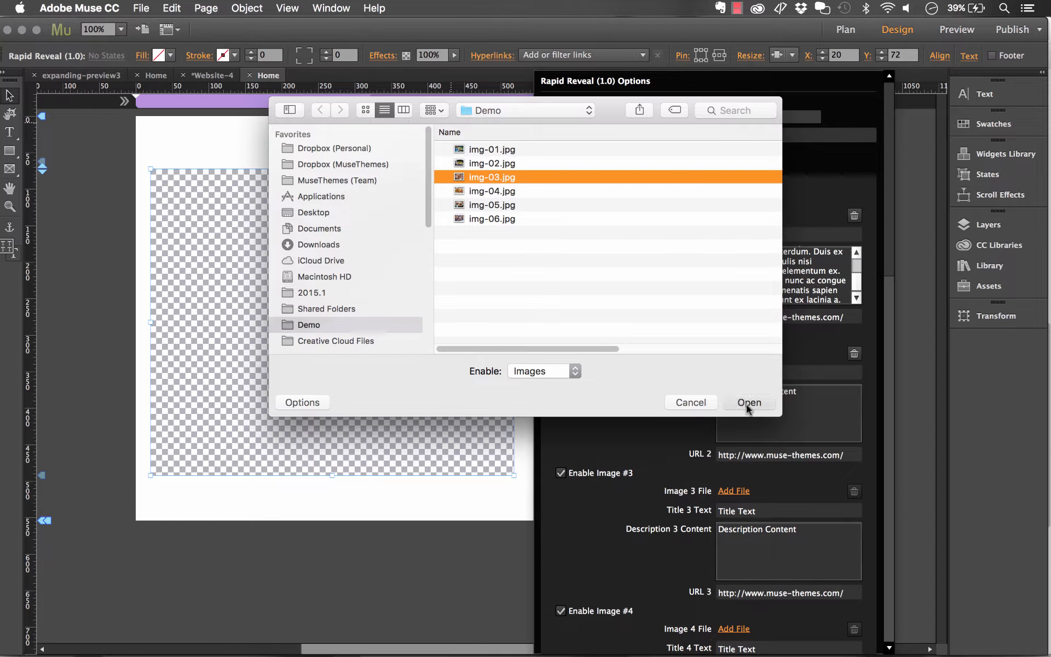
{"action": "left_click", "coordinate": [723, 630]}
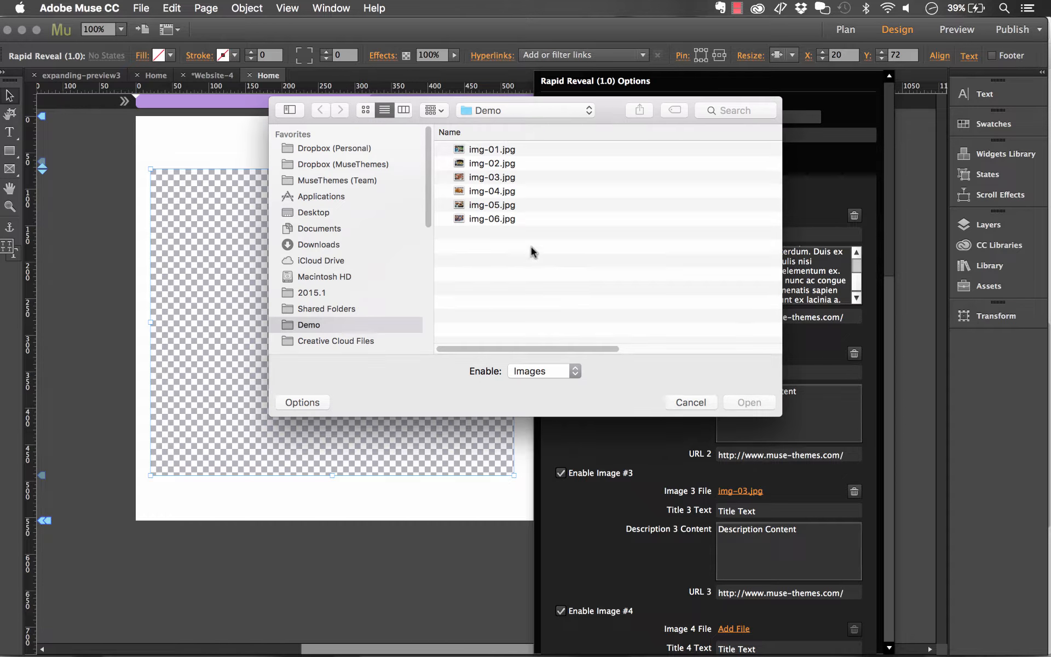
{"action": "left_click", "coordinate": [487, 192]}
{"action": "left_click", "coordinate": [739, 402]}
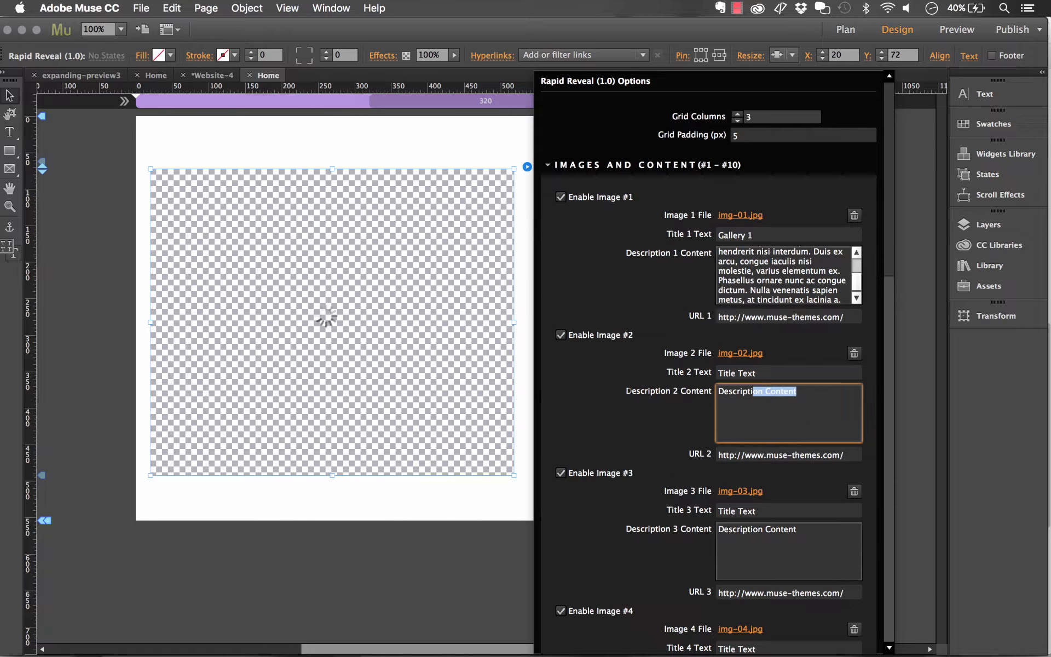
- Paste the copied Lorem Ipsum paragraph into Description 2, 3 and 4 Content
{"action": "key", "text": "super+v"}
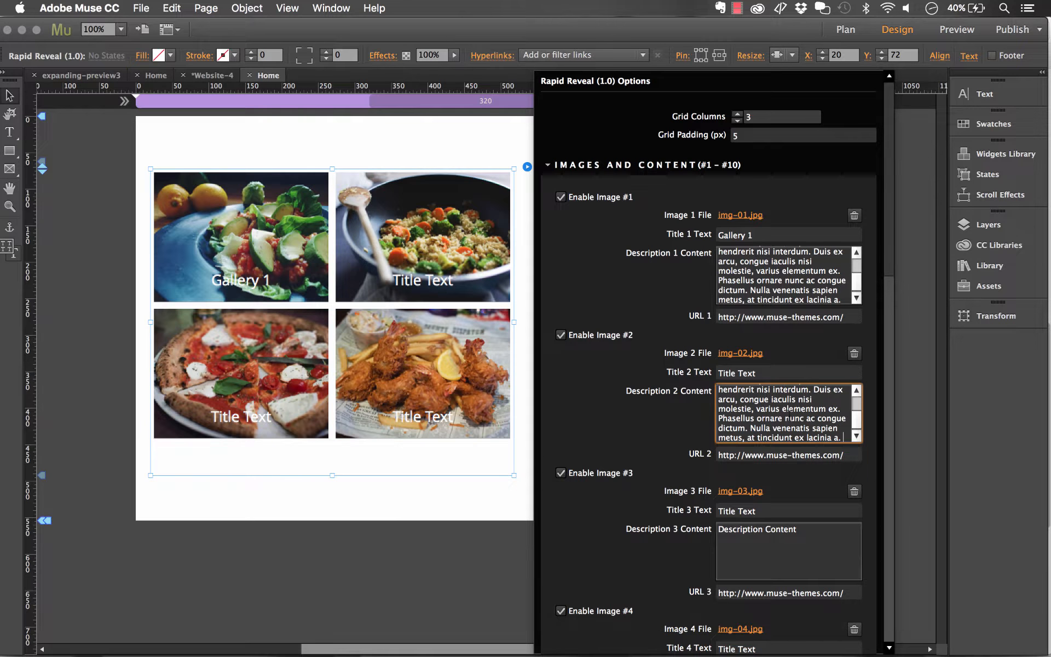
{"action": "left_click", "coordinate": [775, 537]}
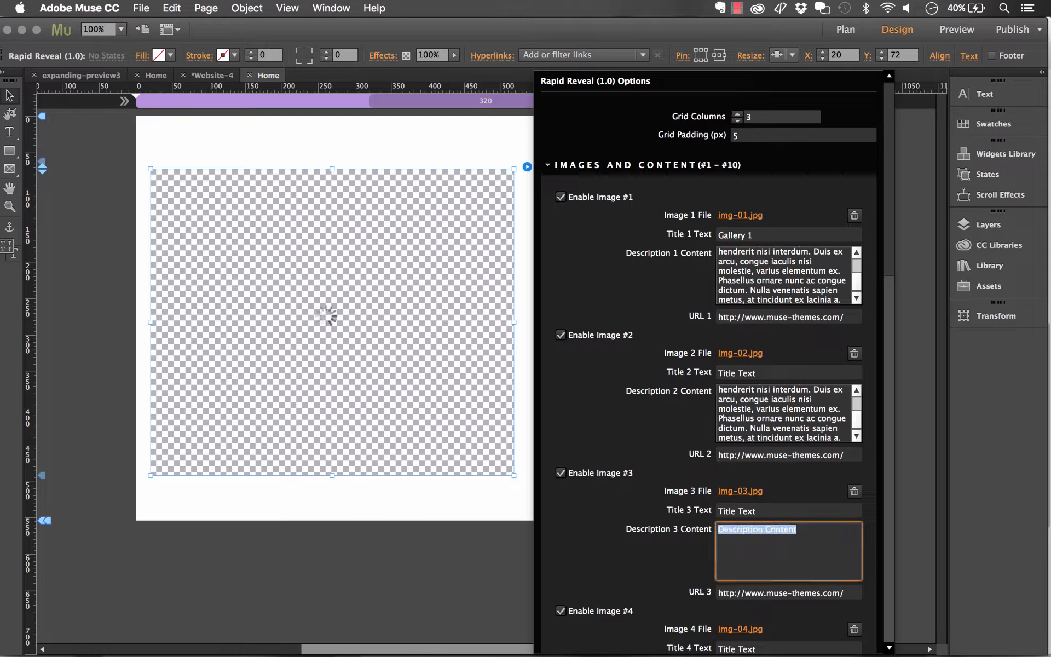
{"action": "key", "text": "super+v"}
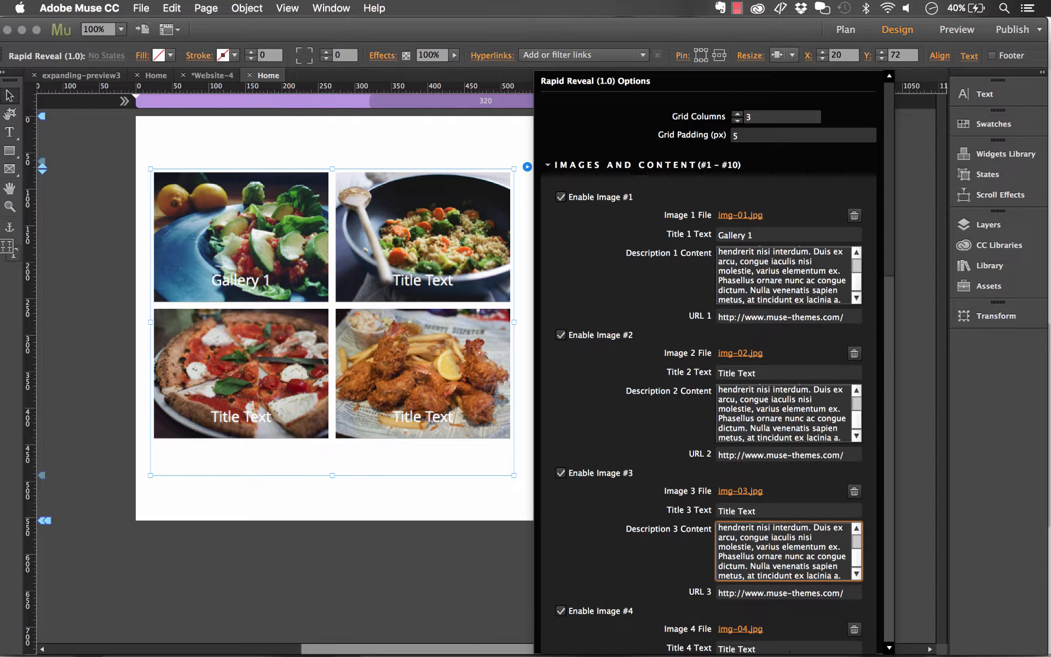
{"action": "left_click", "coordinate": [791, 651]}
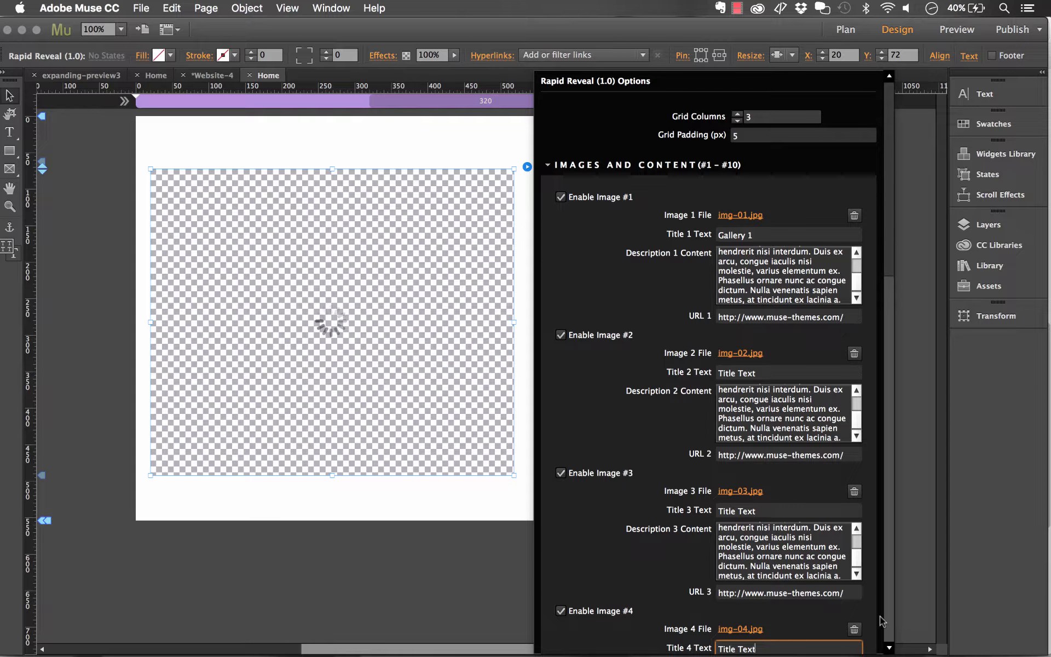
{"action": "scroll", "coordinate": [890, 626], "scroll_direction": "down", "scroll_amount": 3}
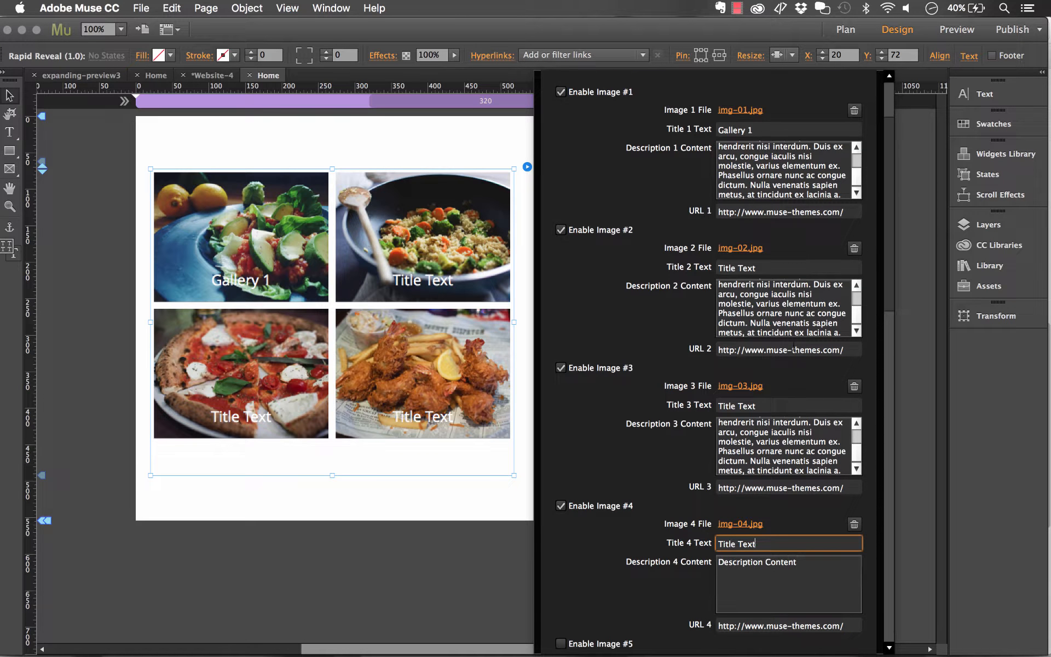
{"action": "key", "text": "Tab"}
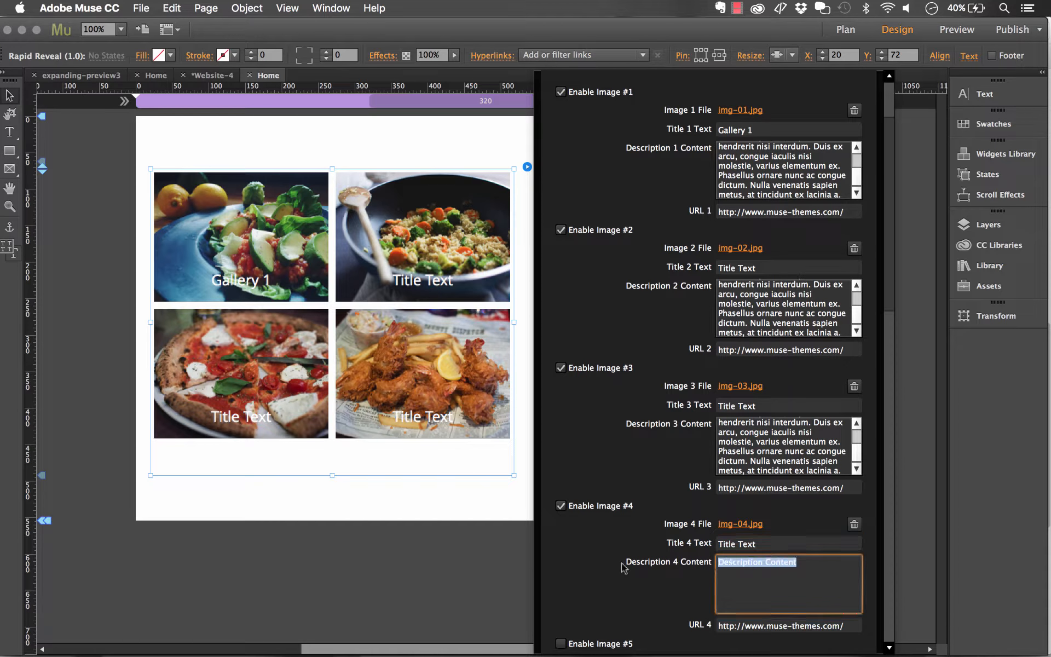
{"action": "key", "text": "super+v"}
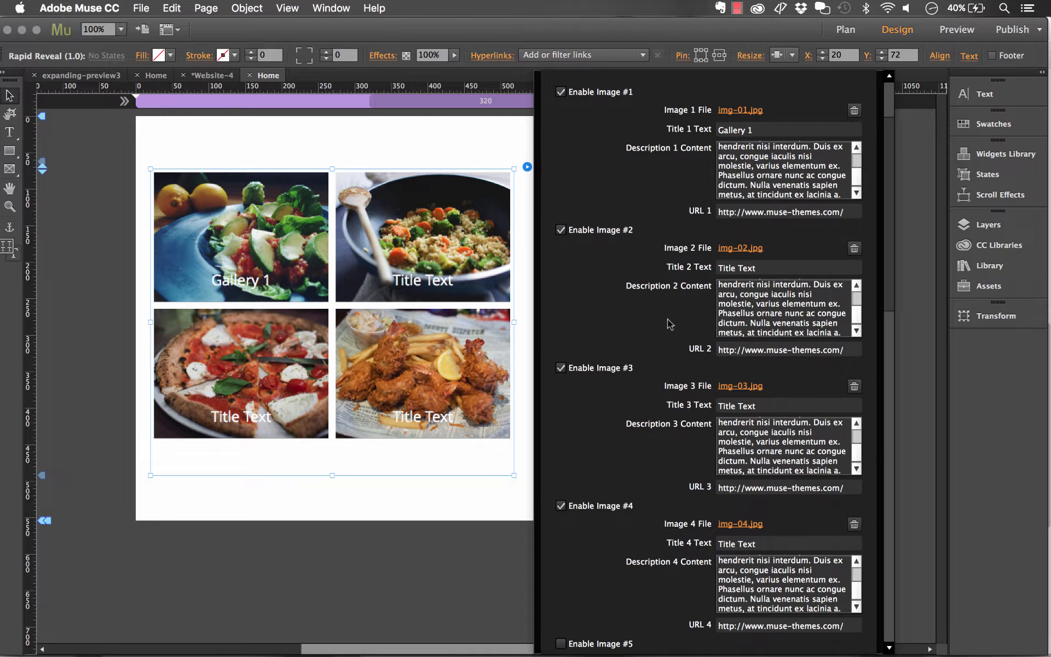
- Open Thumbnail Settings and set the thumbnail overlay color to white with an overlay opacity of 0.5
{"action": "scroll", "coordinate": [668, 319], "scroll_direction": "up", "scroll_amount": 3}
{"action": "left_click", "coordinate": [608, 164]}
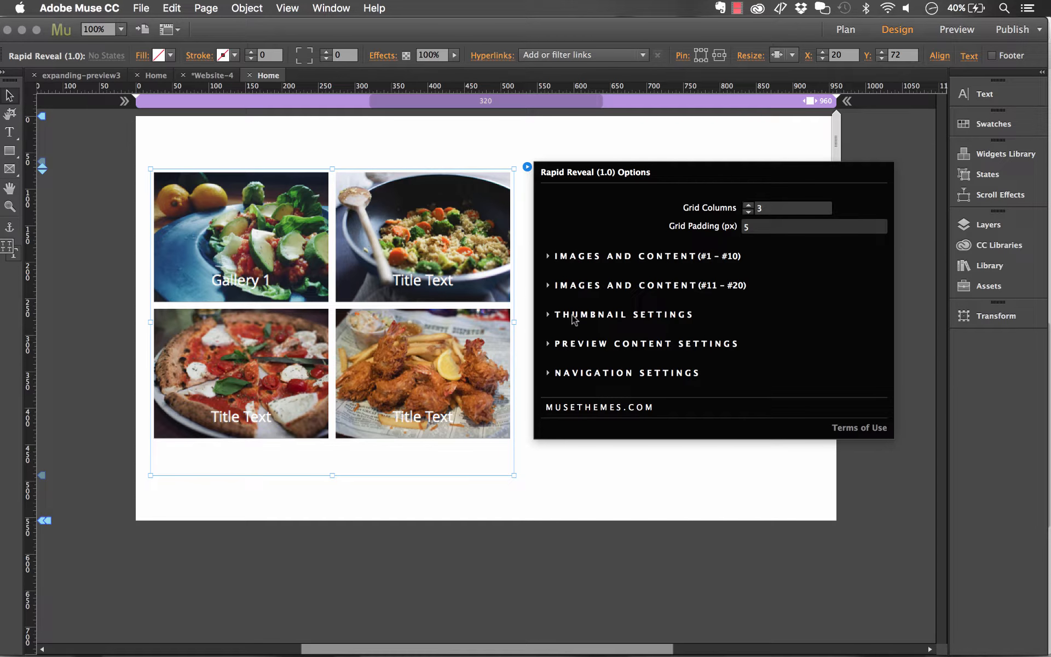
{"action": "left_click", "coordinate": [548, 316]}
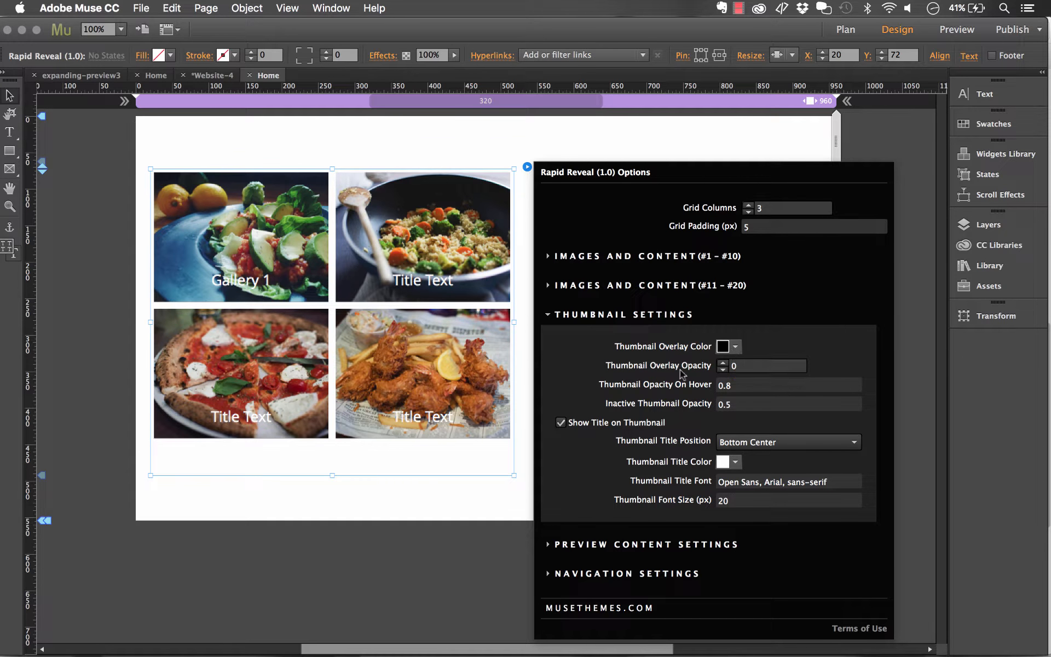
{"action": "left_click", "coordinate": [737, 347]}
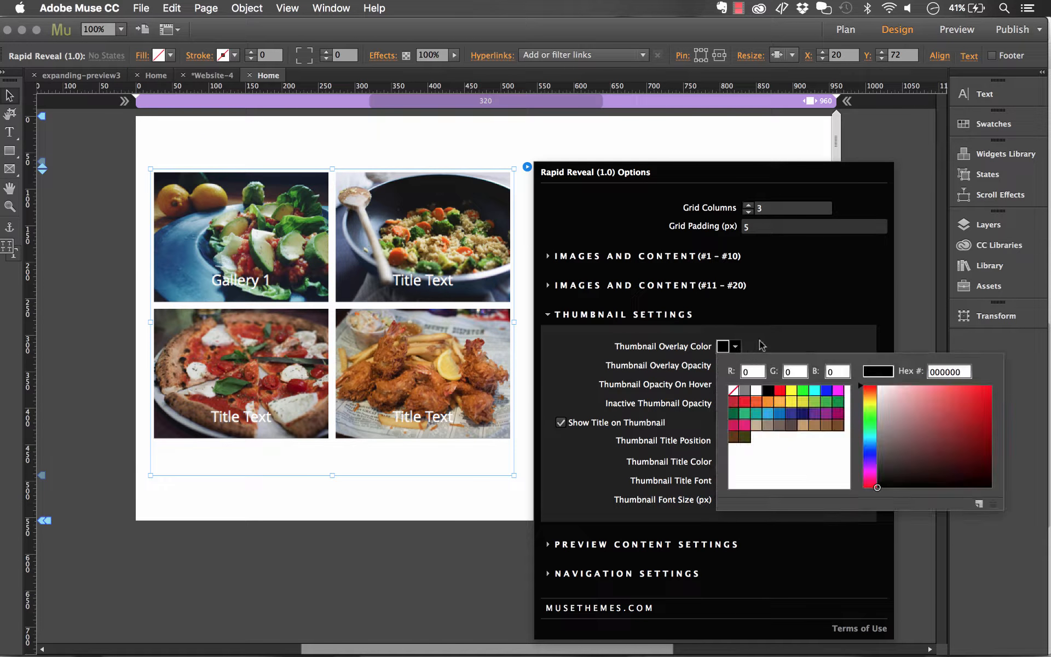
{"action": "left_click", "coordinate": [757, 391]}
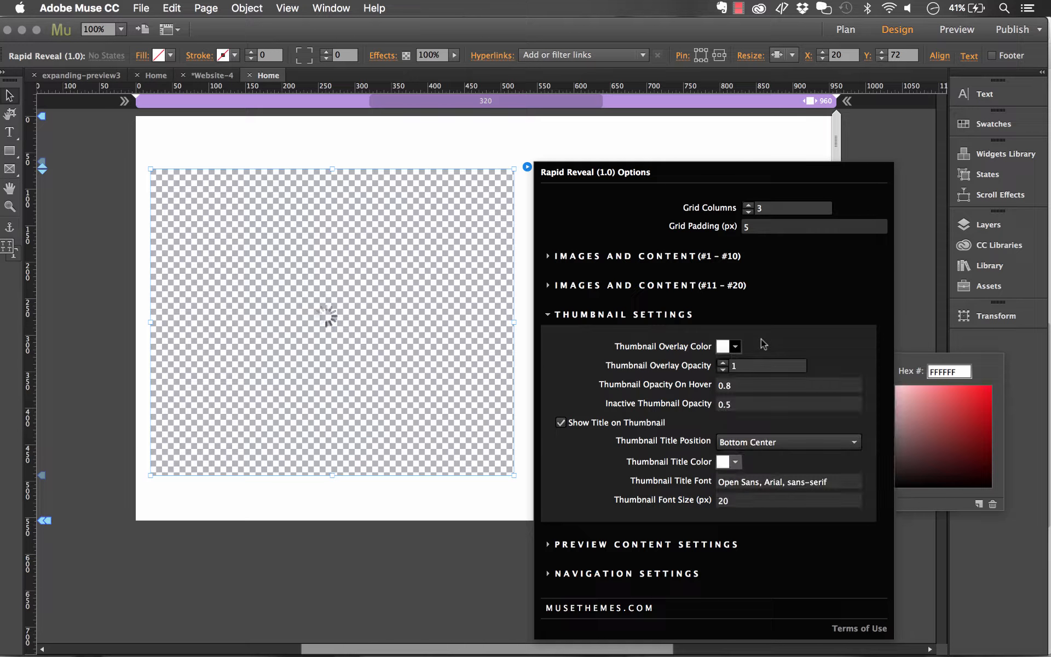
{"action": "left_click", "coordinate": [733, 366]}
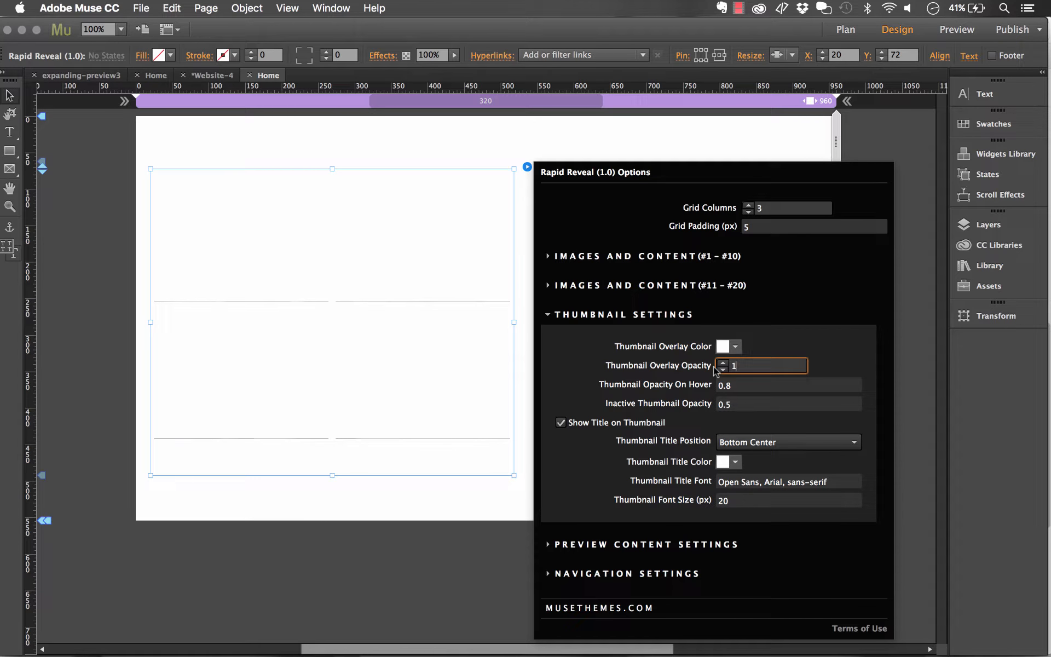
{"action": "key", "text": "BackSpace"}
{"action": "type", "text": "0.5"}
{"action": "key", "text": "Return"}
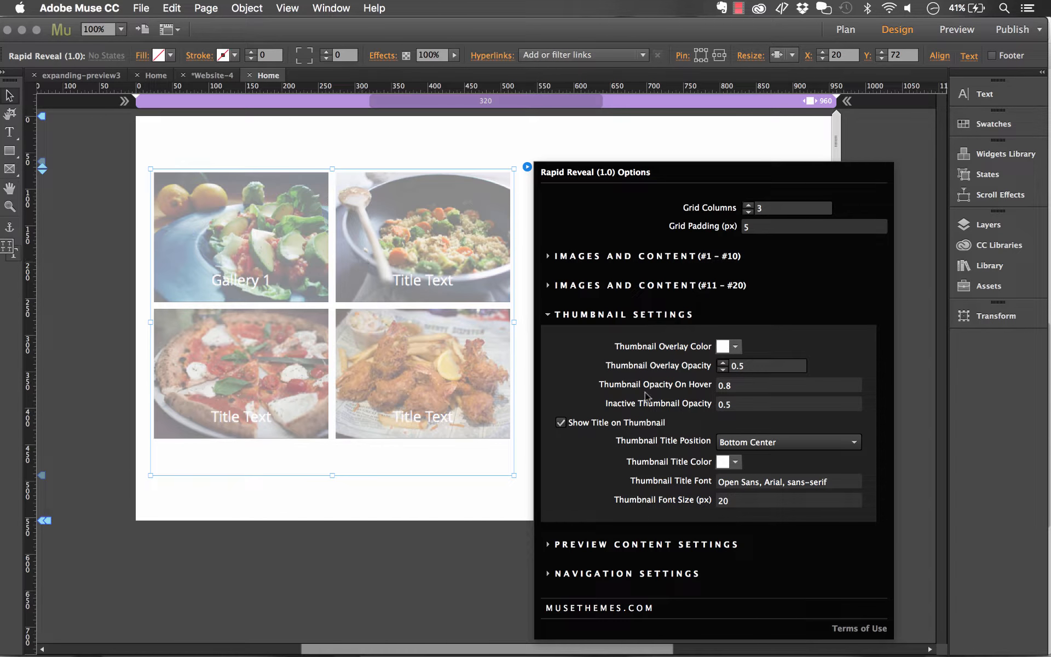
- Change the thumbnail overlay color to none (transparent)
{"action": "left_click", "coordinate": [736, 347]}
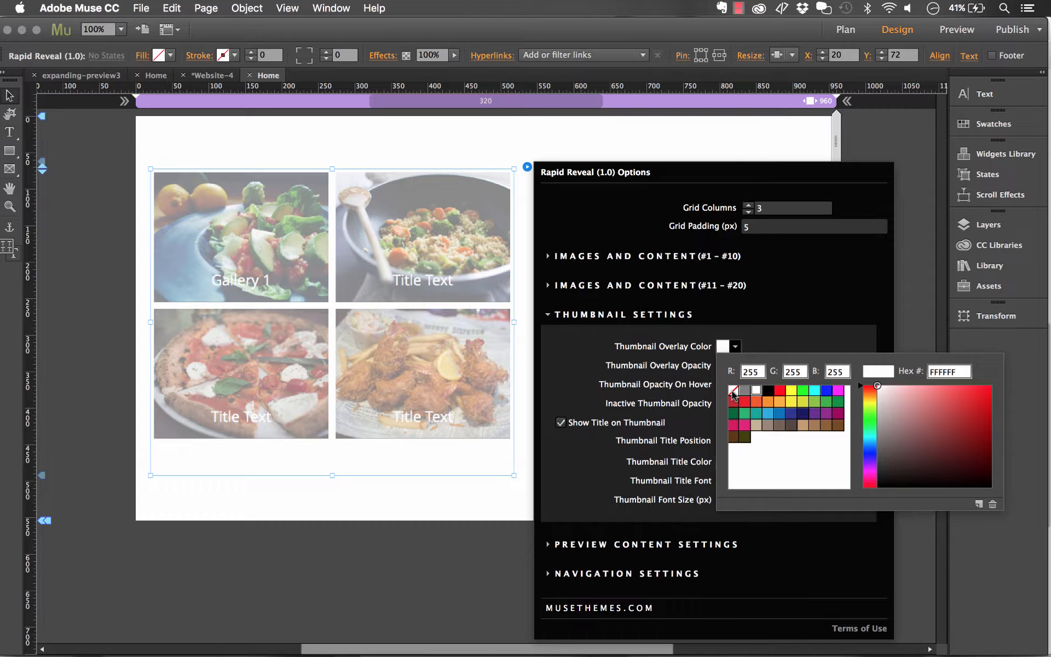
{"action": "left_click", "coordinate": [733, 391]}
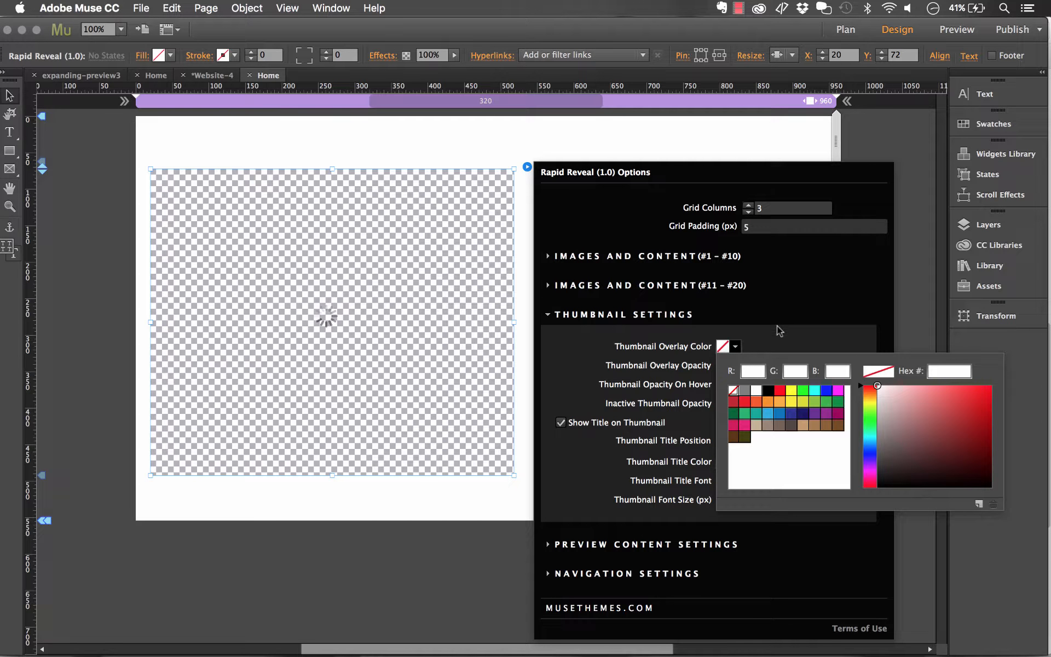
{"action": "left_click", "coordinate": [769, 337]}
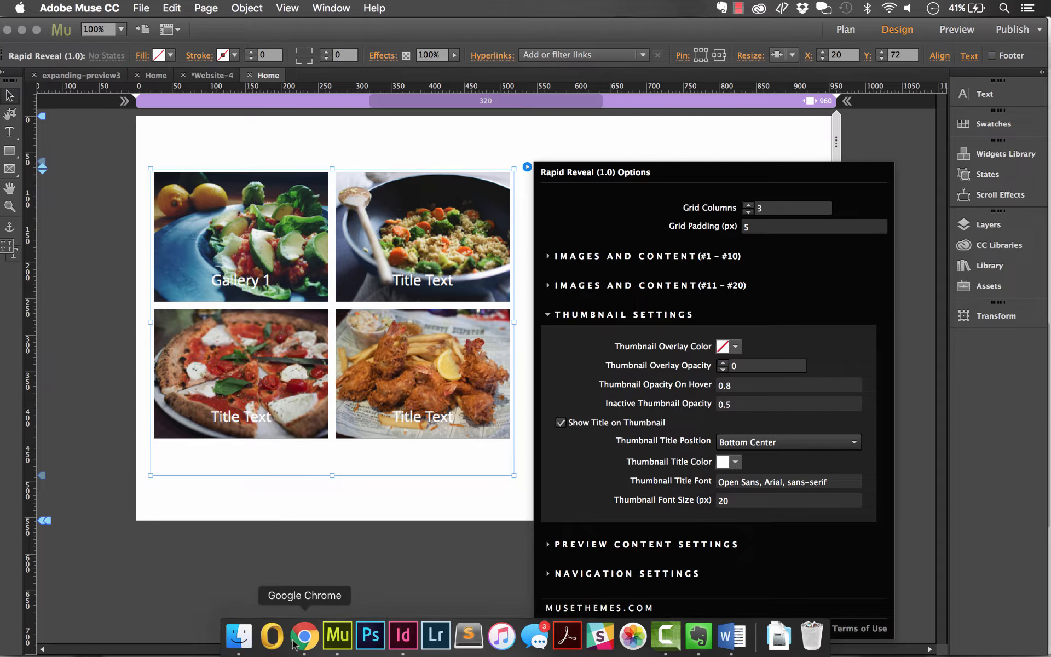
- Close the salad preview in the browser demo and examine the thumbnail grid, then return to the design
{"action": "left_click", "coordinate": [305, 635]}
{"action": "scroll", "coordinate": [524, 261], "scroll_direction": "up", "scroll_amount": 3}
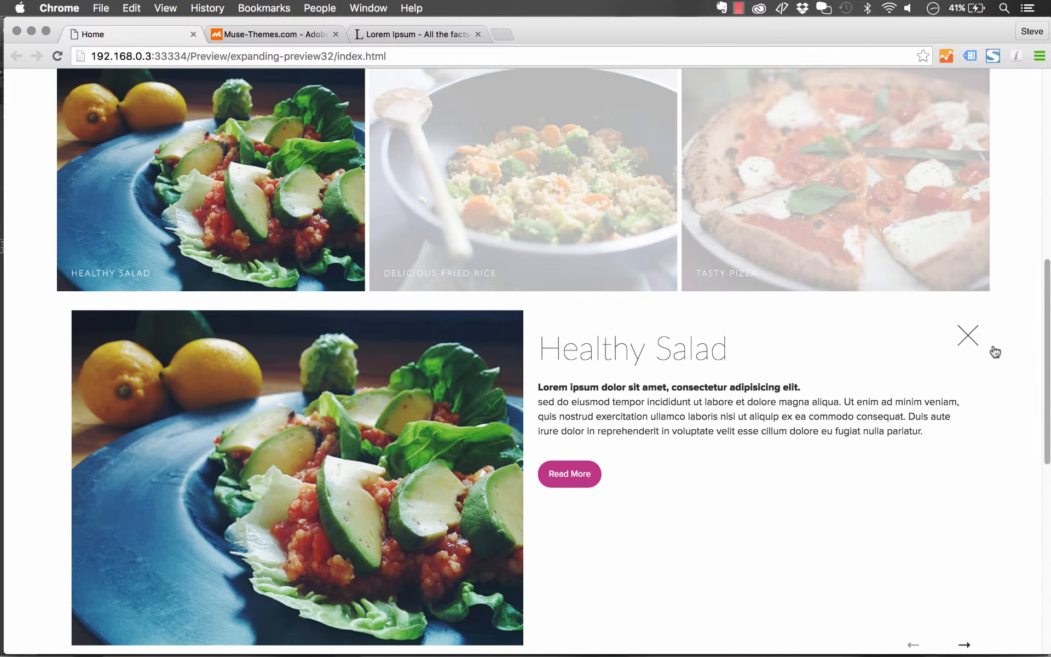
{"action": "left_click", "coordinate": [983, 343]}
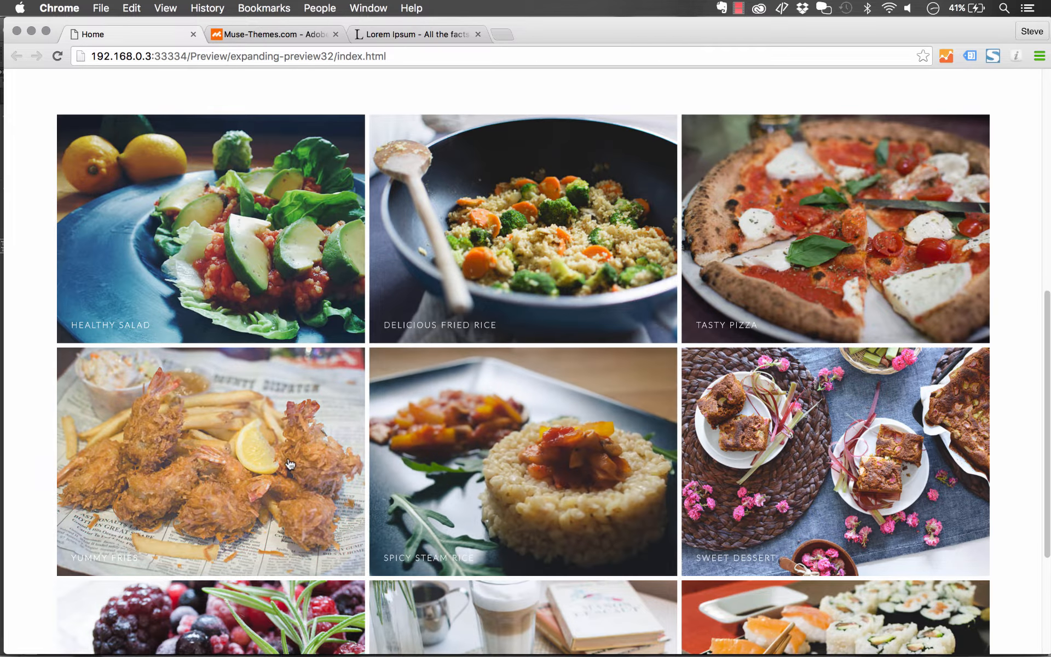
{"action": "mouse_move", "coordinate": [272, 648]}
{"action": "left_click", "coordinate": [337, 636]}
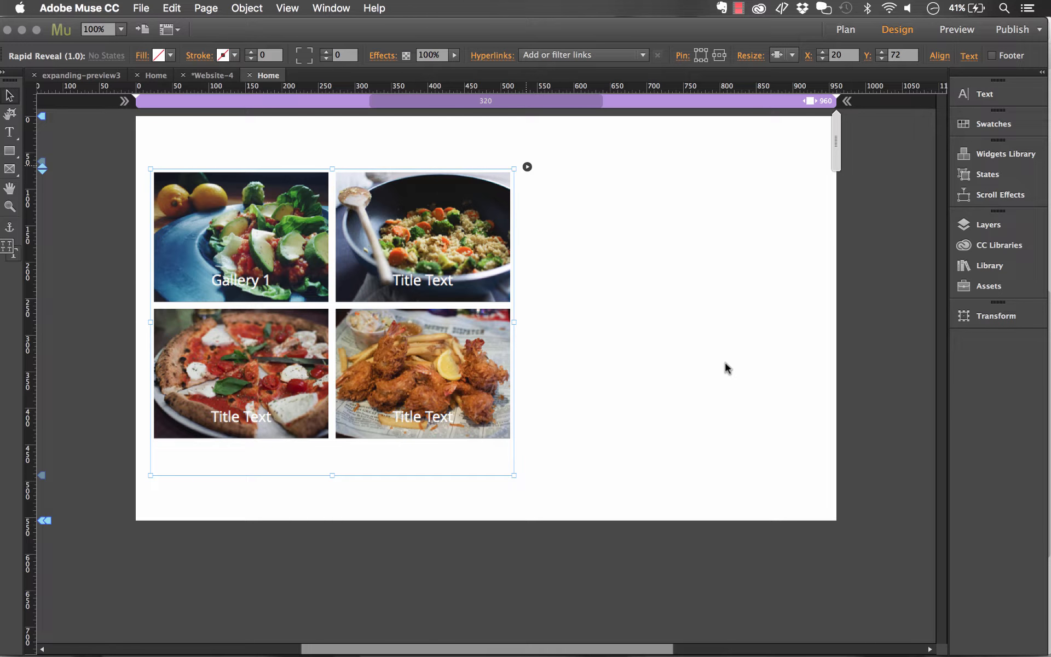
- Inspect the Thumbnail Opacity On Hover option and the demo's fried rice preview, then reopen the widget options
{"action": "left_click", "coordinate": [620, 317]}
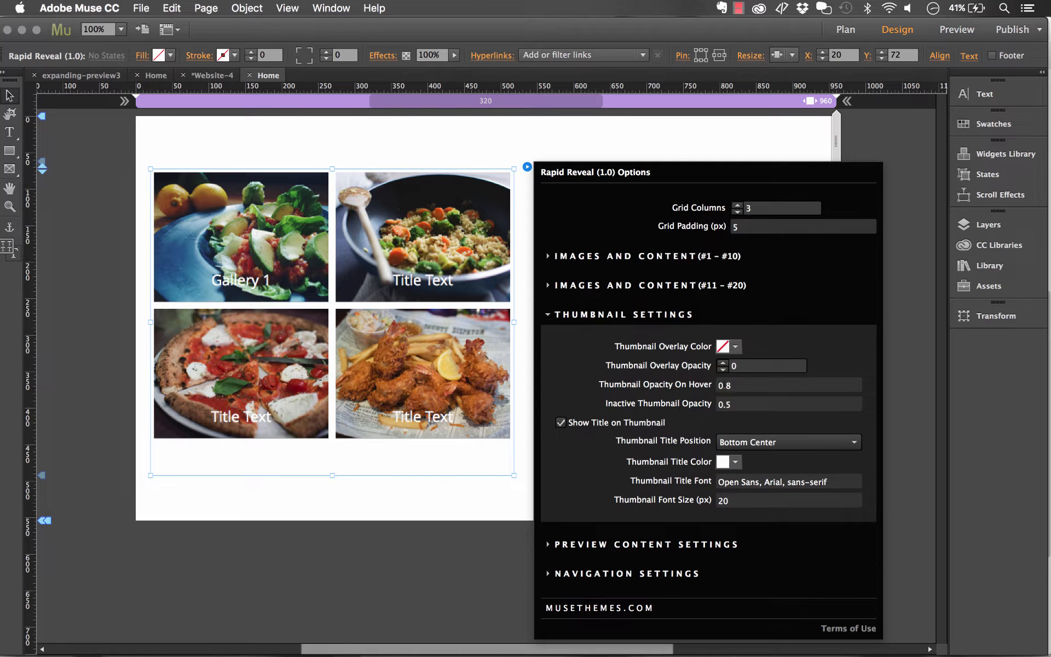
{"action": "left_click", "coordinate": [743, 386]}
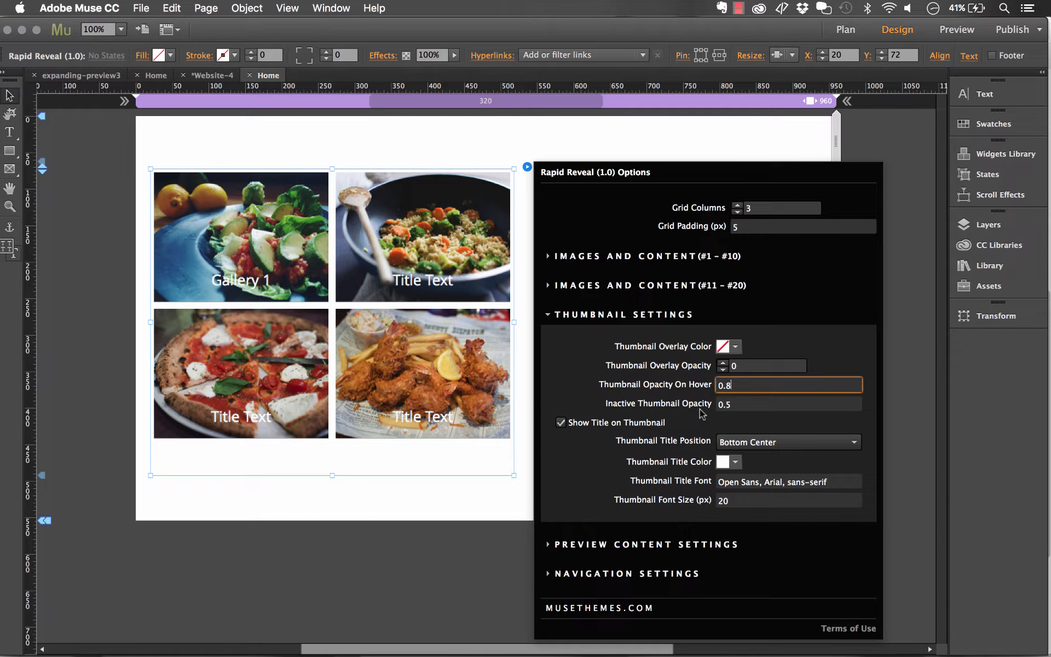
{"action": "left_click", "coordinate": [305, 635]}
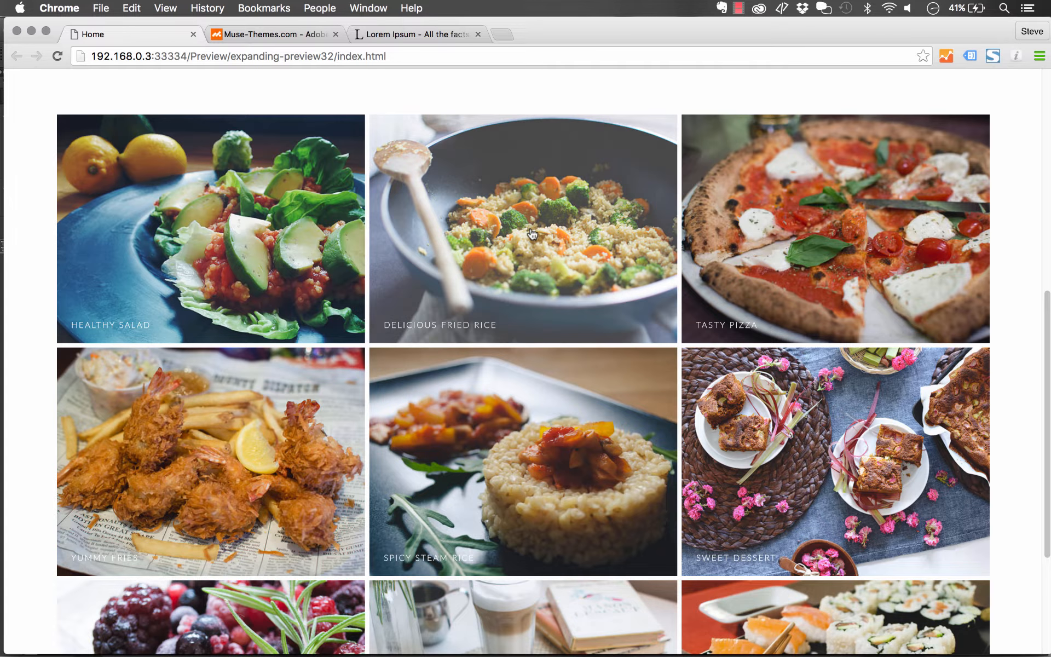
{"action": "left_click", "coordinate": [532, 235]}
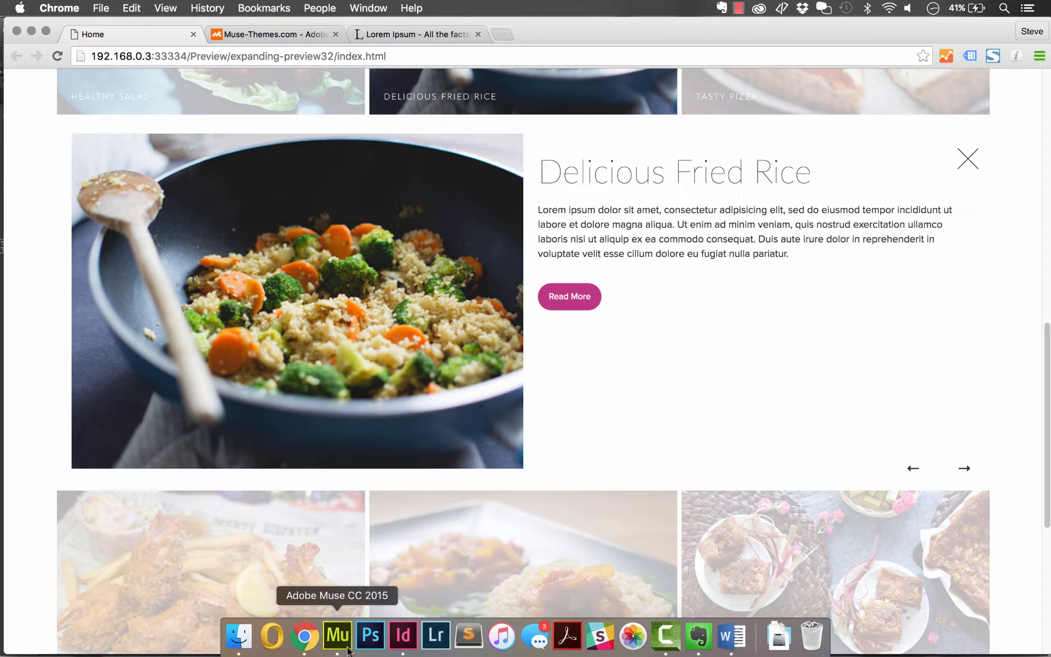
{"action": "left_click", "coordinate": [337, 635]}
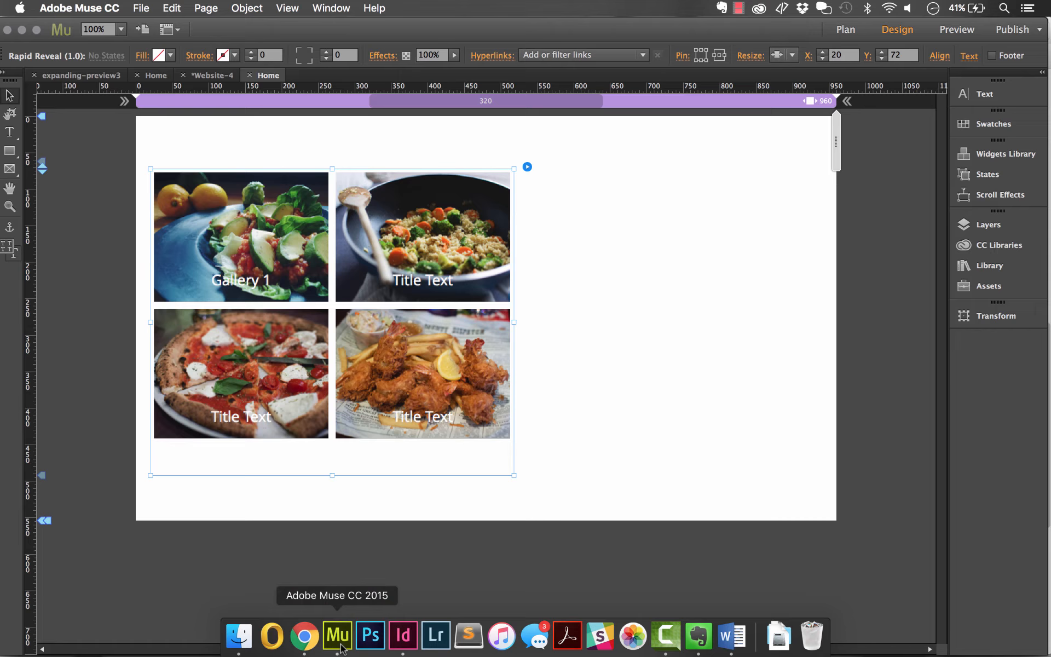
{"action": "left_click", "coordinate": [527, 167]}
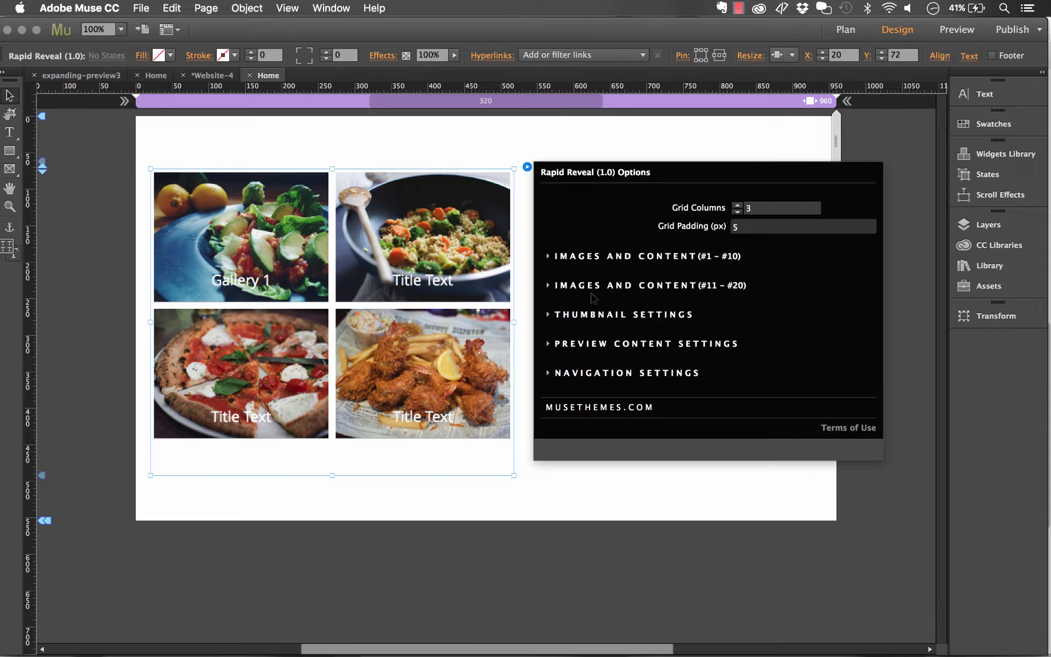
- In Thumbnail Settings, set the thumbnail title position to Bottom Right and turn off Show Title on Thumbnail
{"action": "left_click", "coordinate": [579, 317]}
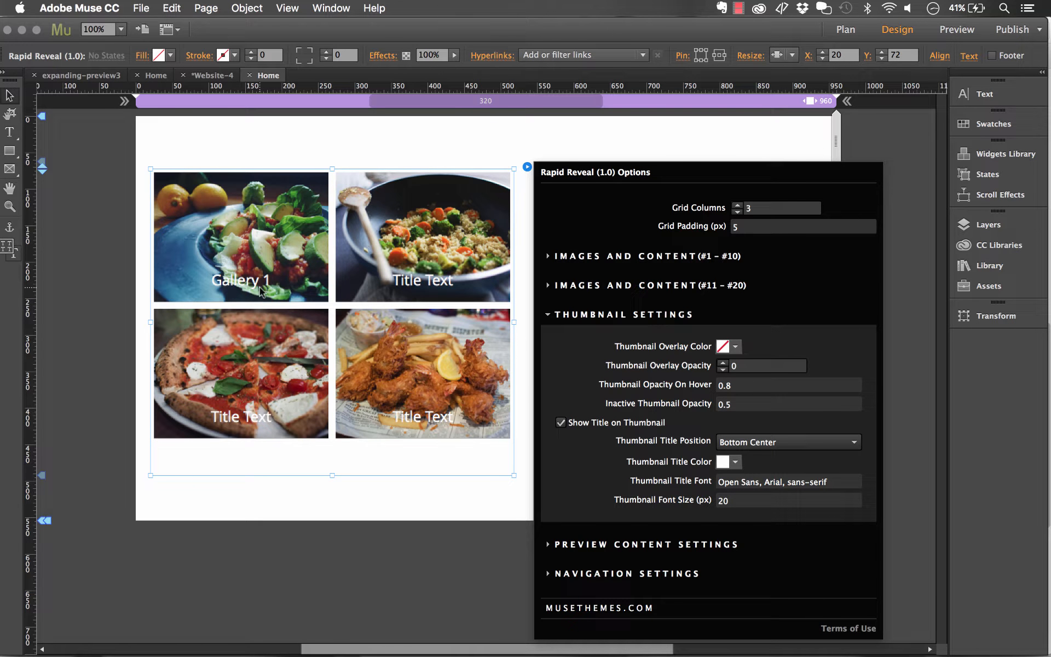
{"action": "left_click", "coordinate": [595, 427]}
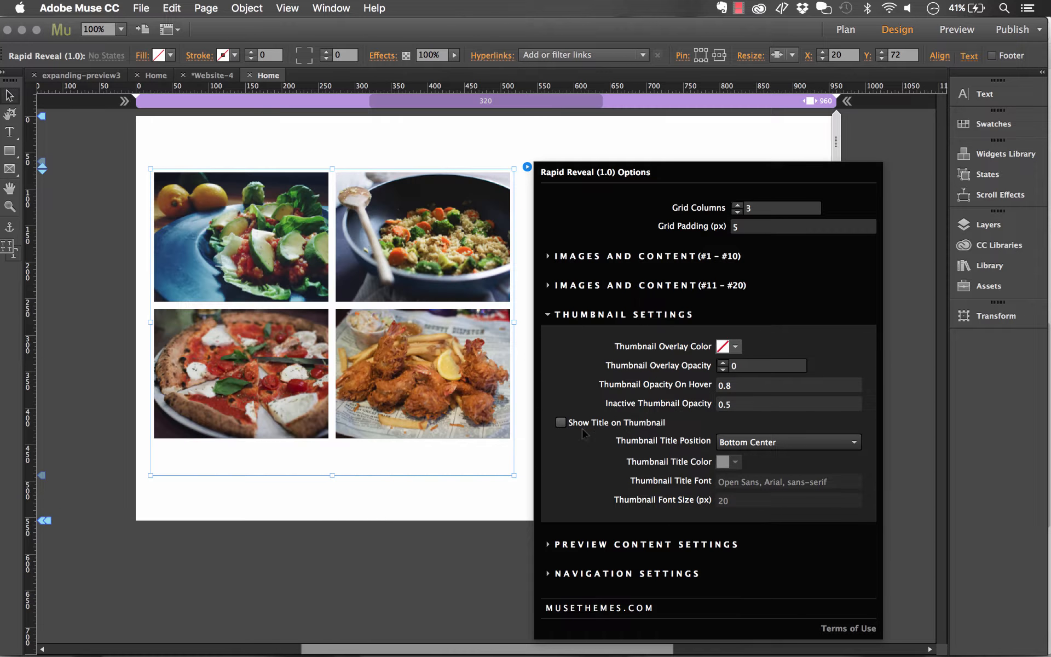
{"action": "left_click", "coordinate": [583, 428]}
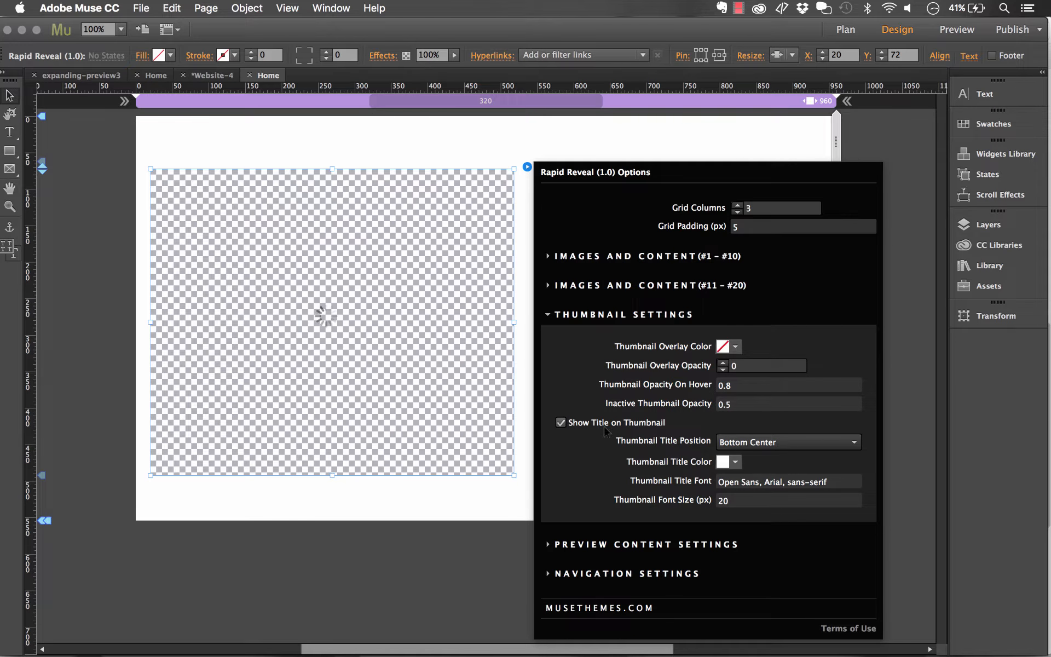
{"action": "left_click", "coordinate": [766, 448]}
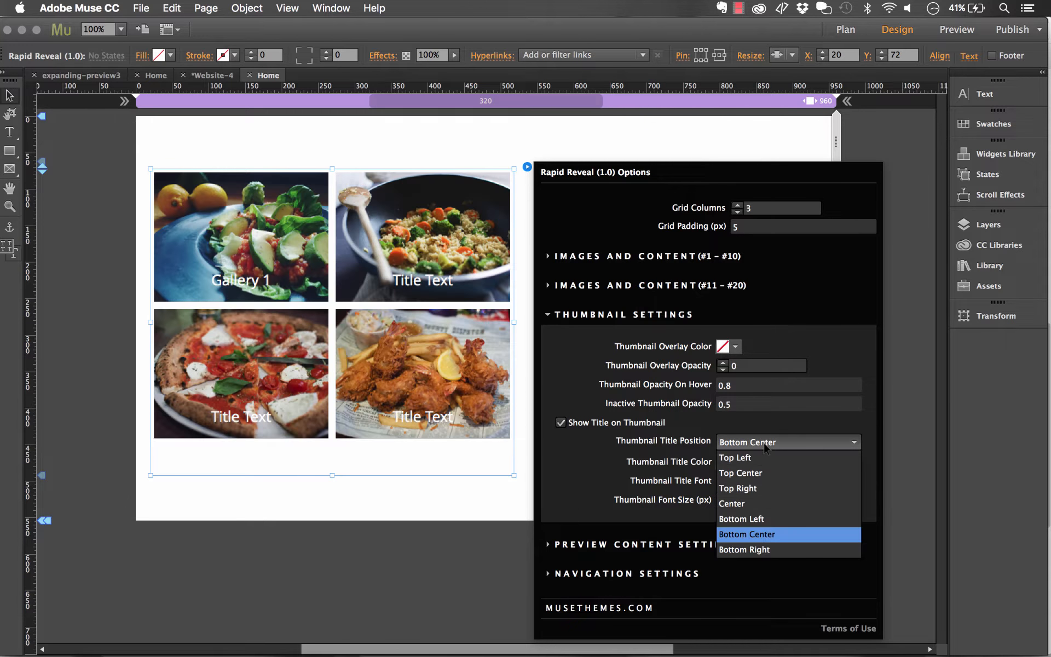
{"action": "left_click", "coordinate": [757, 550]}
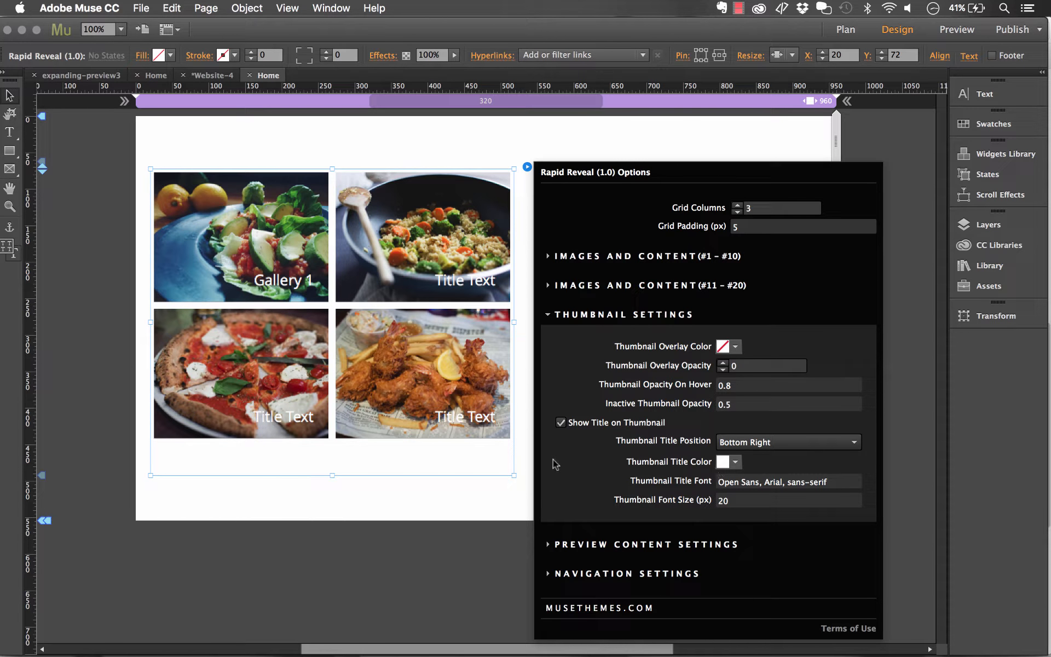
{"action": "left_click", "coordinate": [561, 422]}
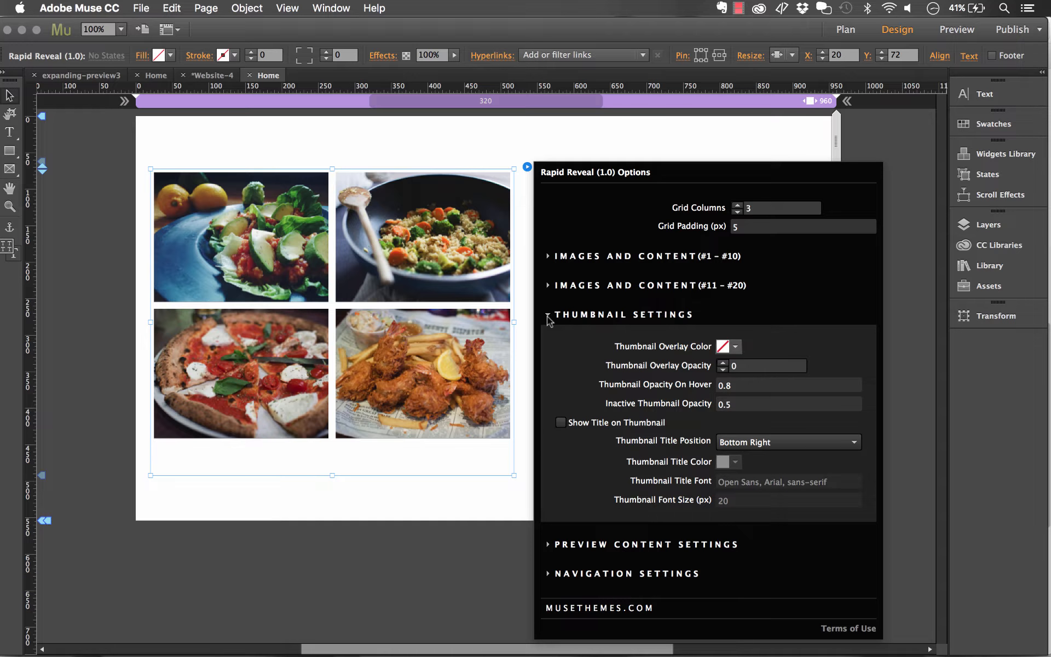
{"action": "left_click", "coordinate": [547, 315]}
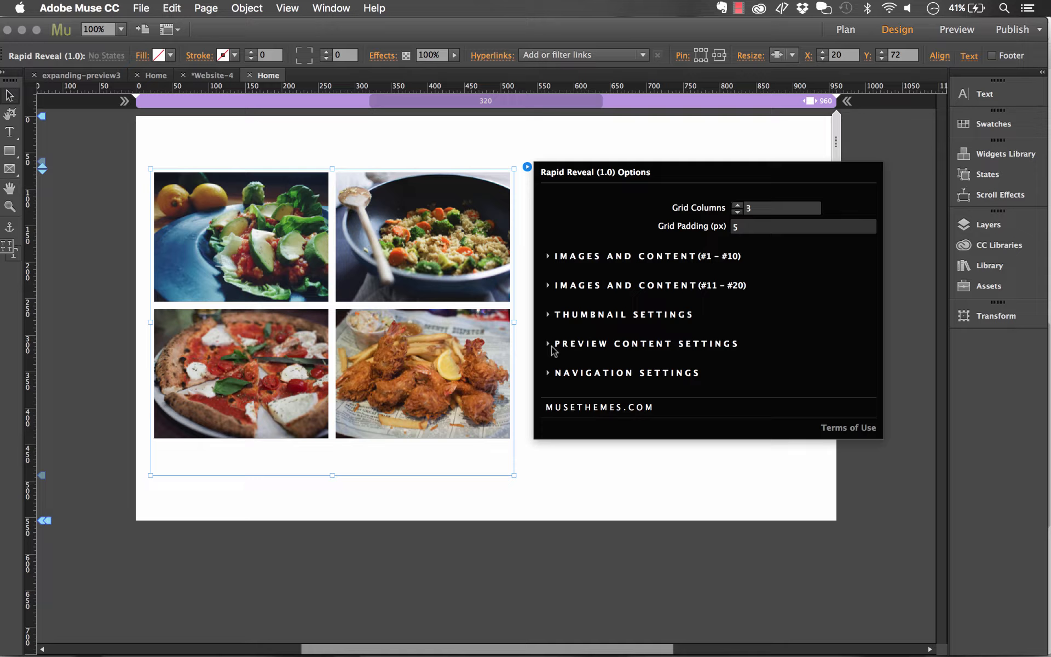
- Open Preview Content Settings and compare them with the fried rice preview in the browser demo
{"action": "left_click", "coordinate": [551, 345]}
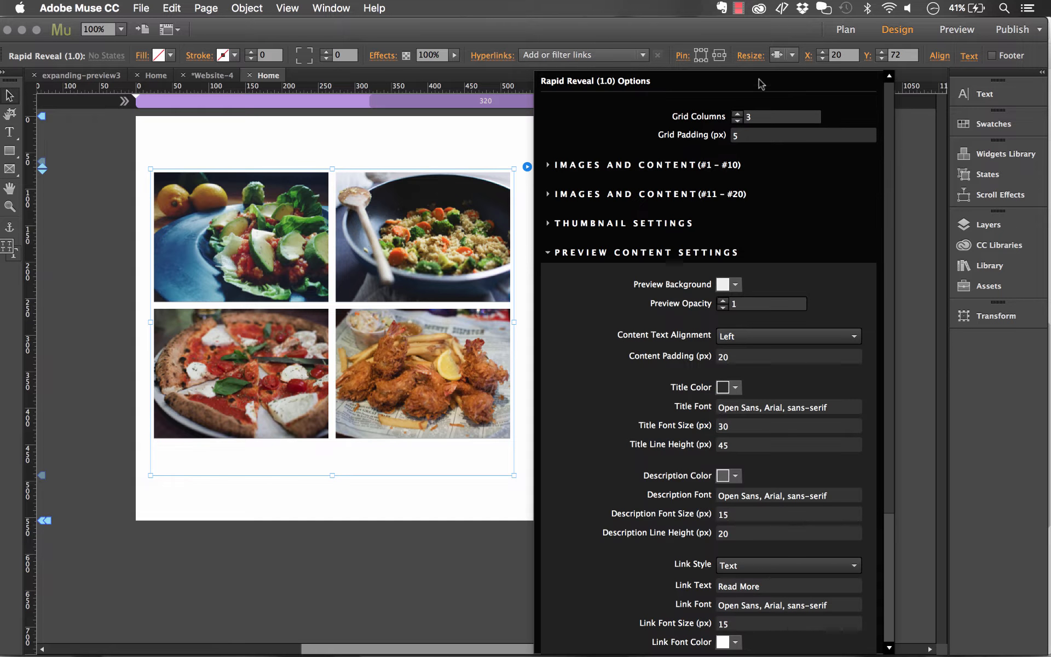
{"action": "left_click_drag", "start_coordinate": [890, 209], "coordinate": [888, 302]}
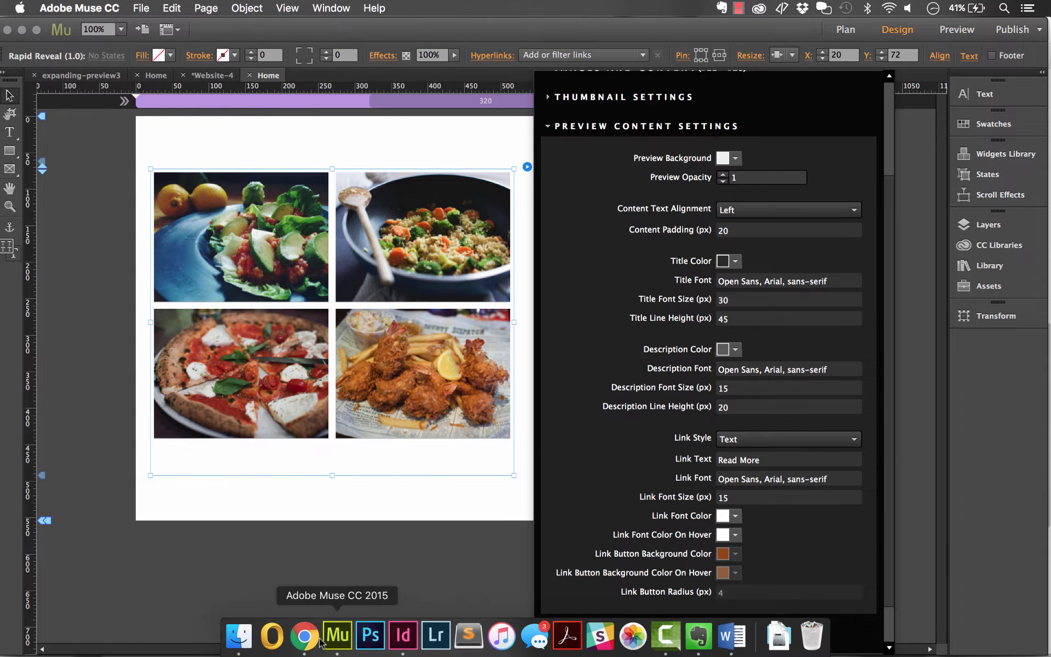
{"action": "left_click", "coordinate": [306, 637]}
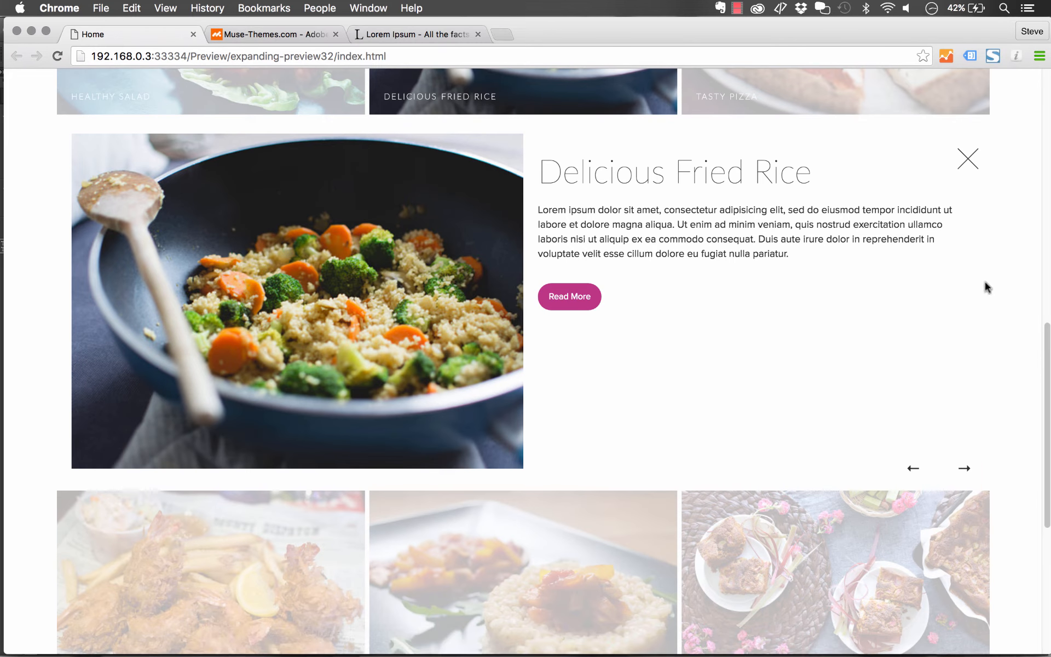
{"action": "left_click_drag", "start_coordinate": [551, 143], "coordinate": [899, 404]}
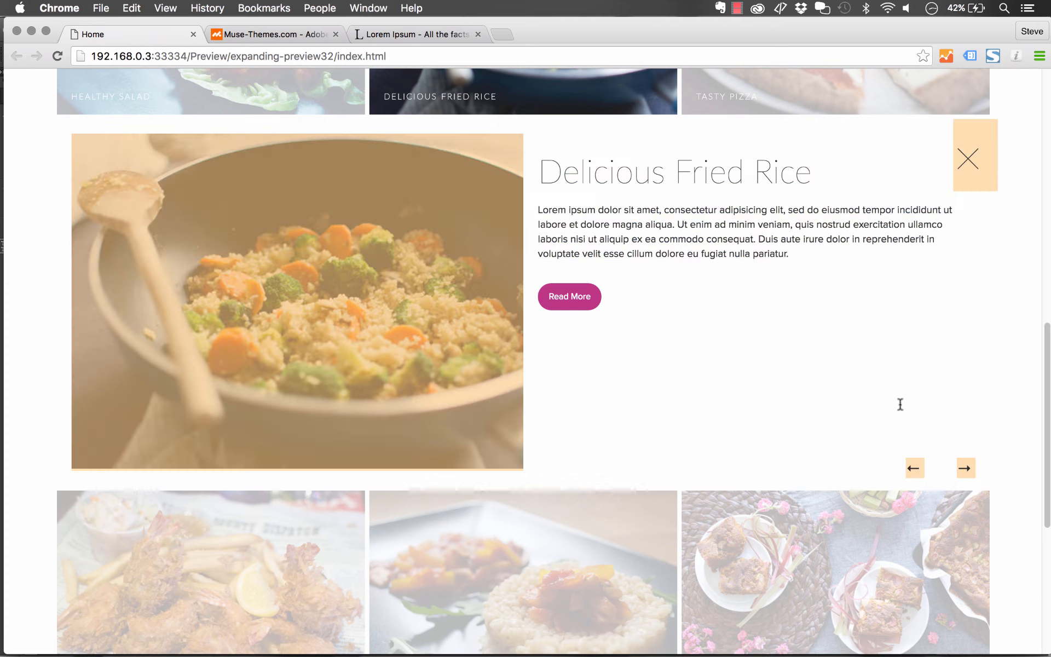
{"action": "left_click", "coordinate": [888, 397]}
{"action": "left_click", "coordinate": [338, 636]}
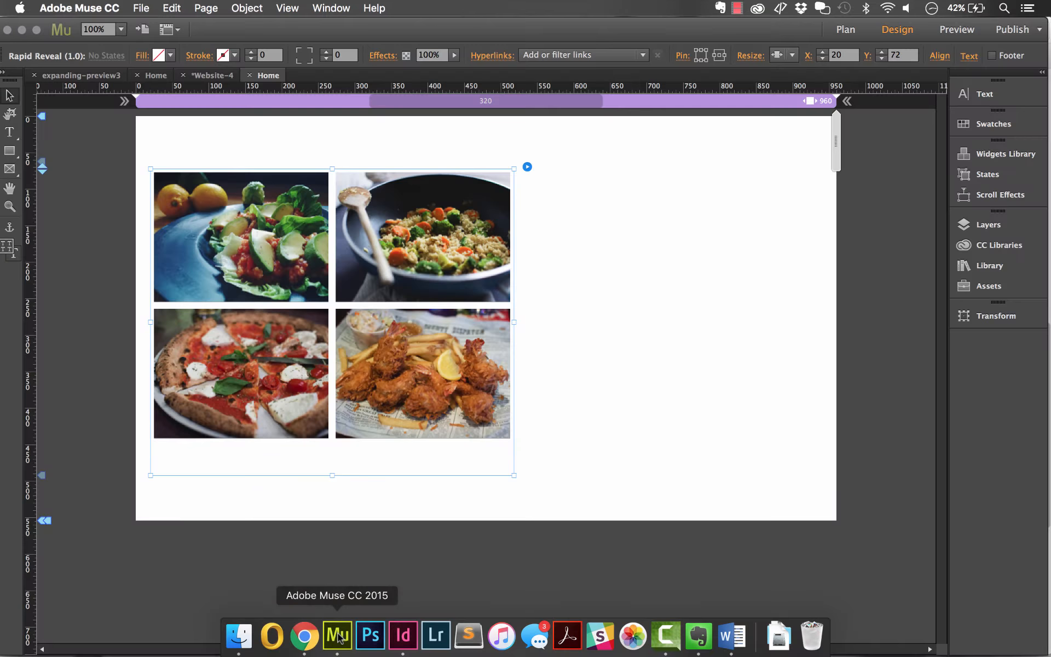
- Widen the gallery widget to about 925 px so it shows three columns, and set the preview background to 50% Grey
{"action": "left_click_drag", "start_coordinate": [514, 322], "coordinate": [815, 320]}
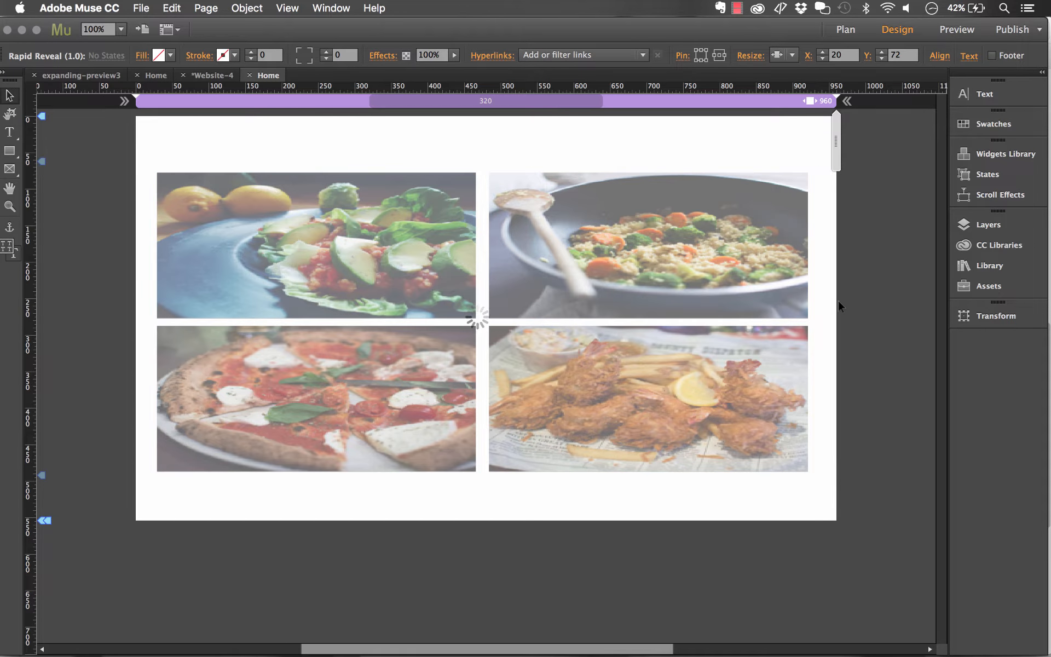
{"action": "left_click", "coordinate": [828, 179]}
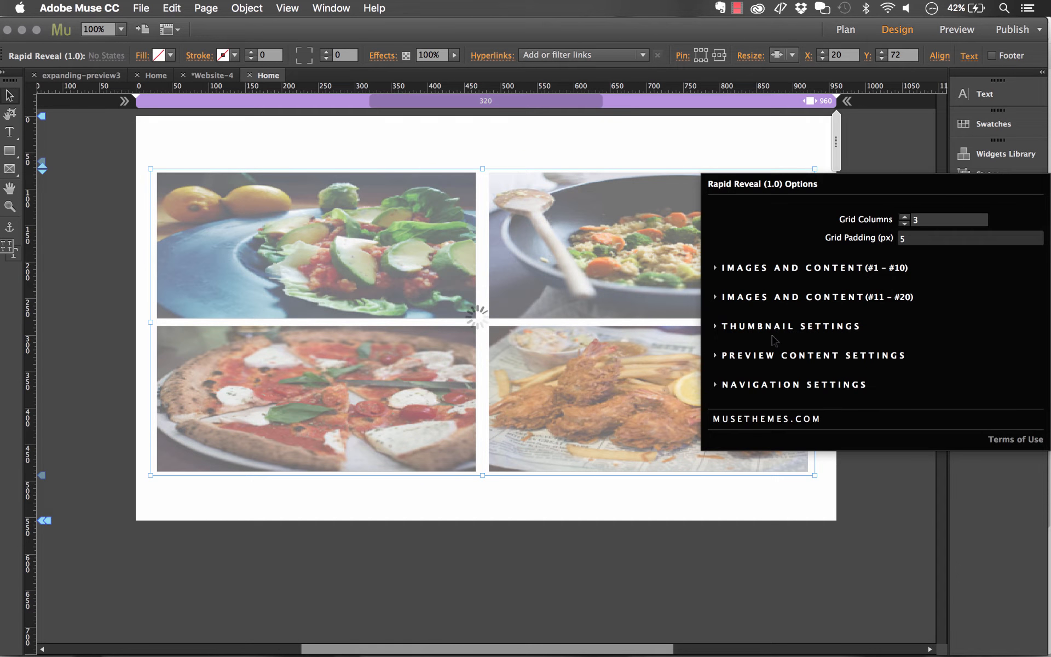
{"action": "left_click", "coordinate": [752, 357]}
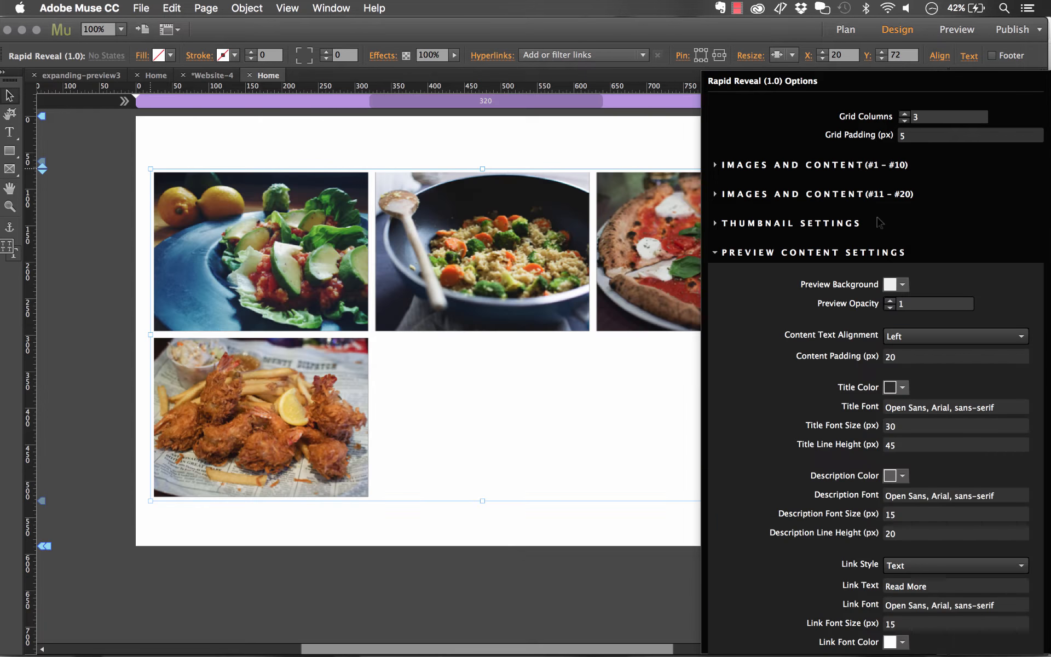
{"action": "left_click", "coordinate": [902, 285]}
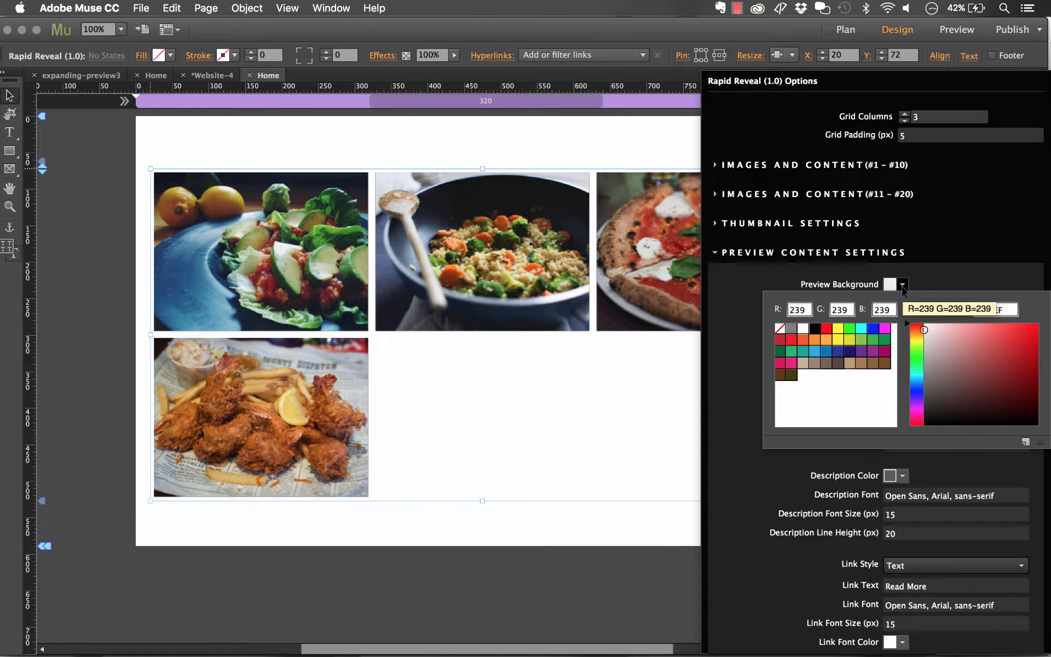
{"action": "left_click", "coordinate": [791, 328]}
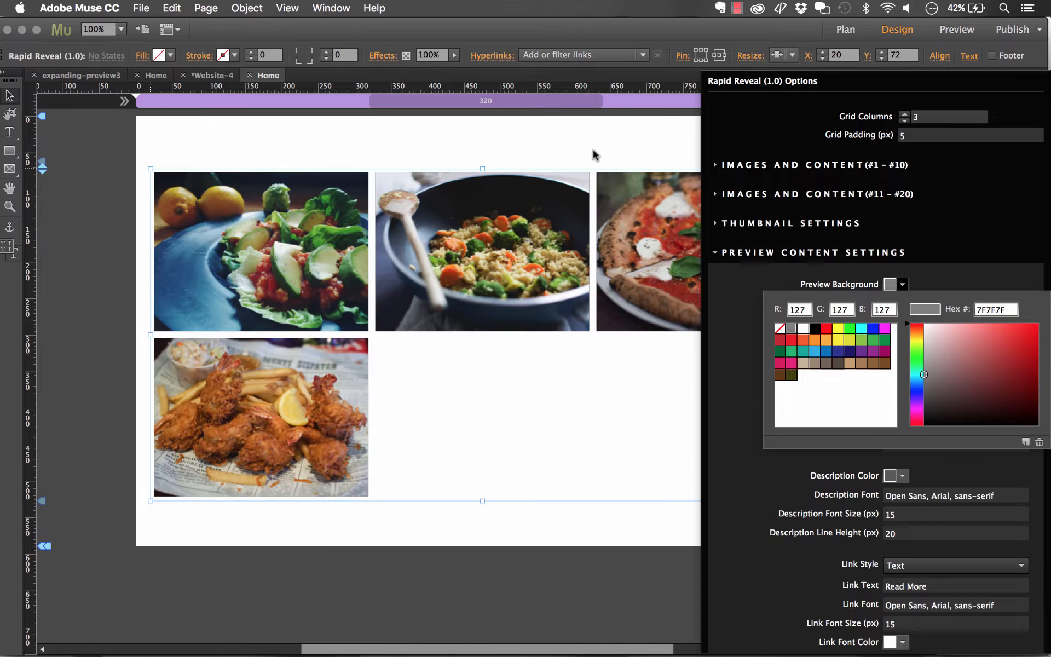
- Preview the page in the browser and open the first gallery item's expanded preview
{"action": "left_click", "coordinate": [141, 7]}
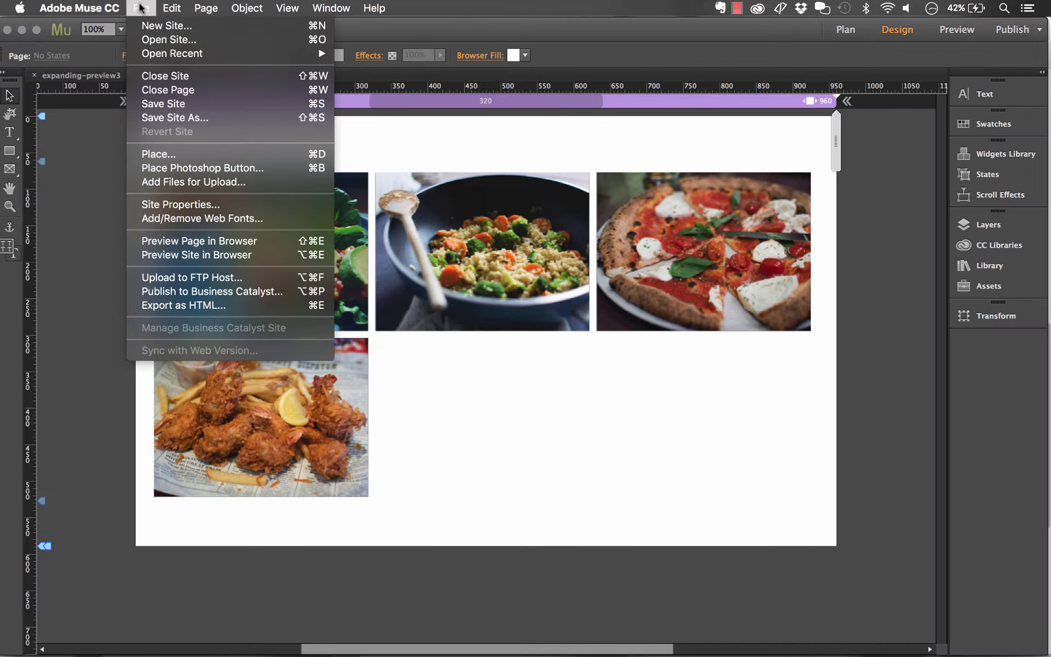
{"action": "left_click", "coordinate": [202, 238]}
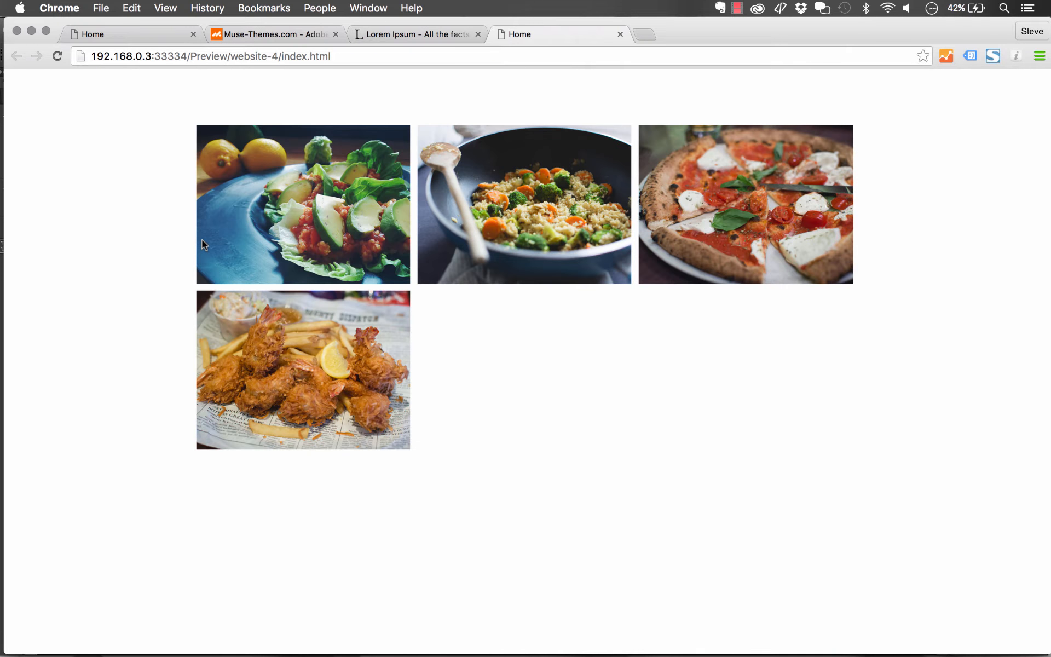
{"action": "left_click", "coordinate": [352, 216]}
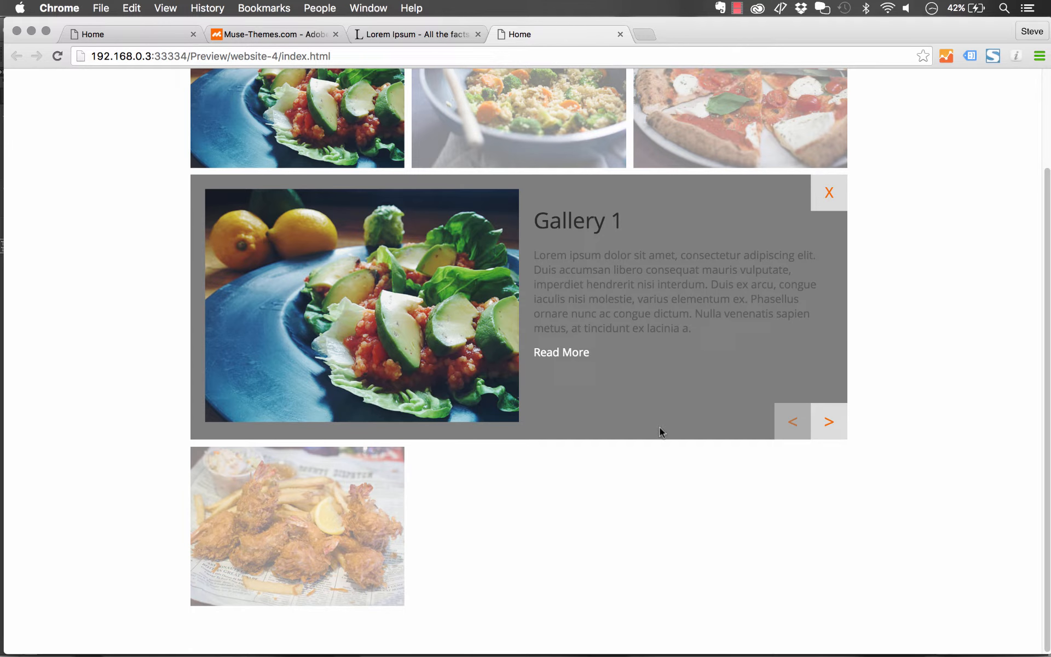
{"action": "mouse_move", "coordinate": [501, 649]}
{"action": "left_click", "coordinate": [327, 636]}
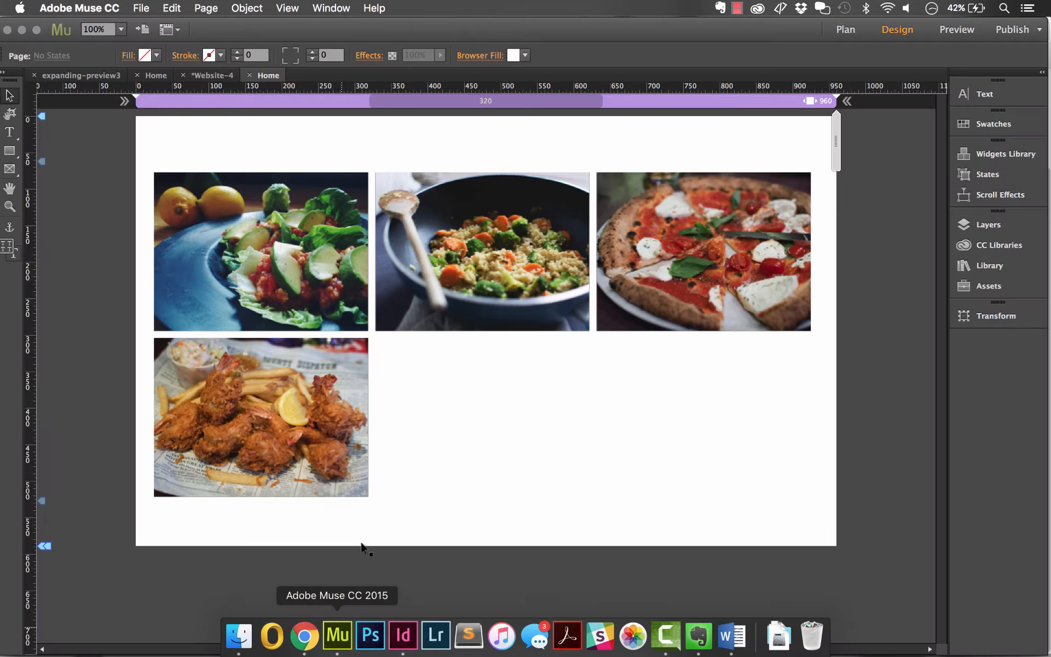
- Reopen the widget's Preview Content Settings and change the preview background color to white
{"action": "left_click", "coordinate": [715, 231]}
{"action": "left_click", "coordinate": [828, 180]}
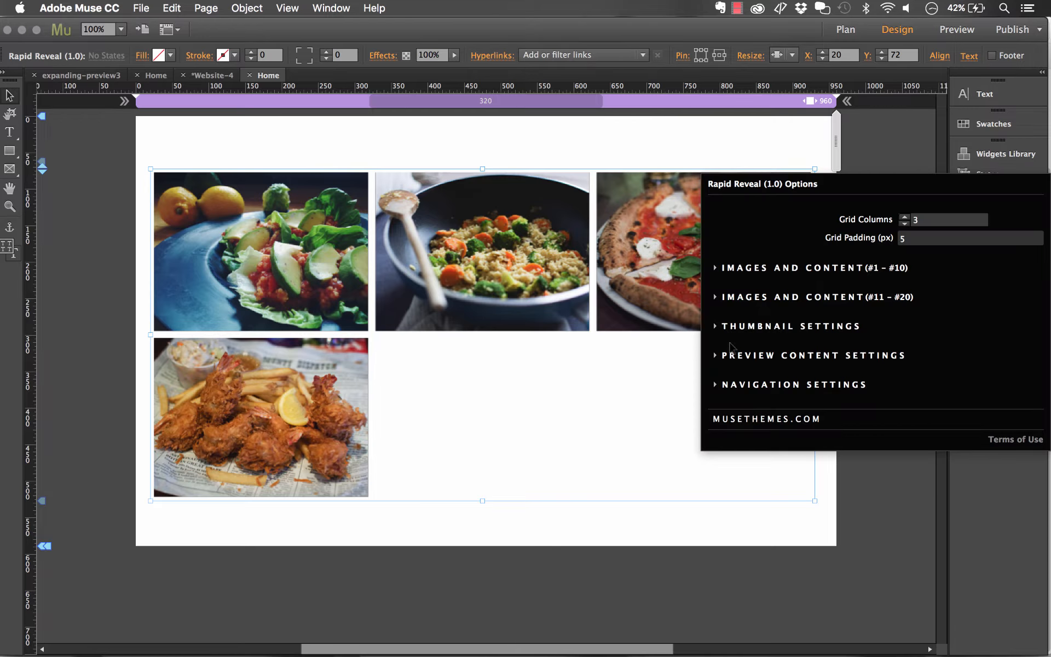
{"action": "left_click", "coordinate": [715, 357]}
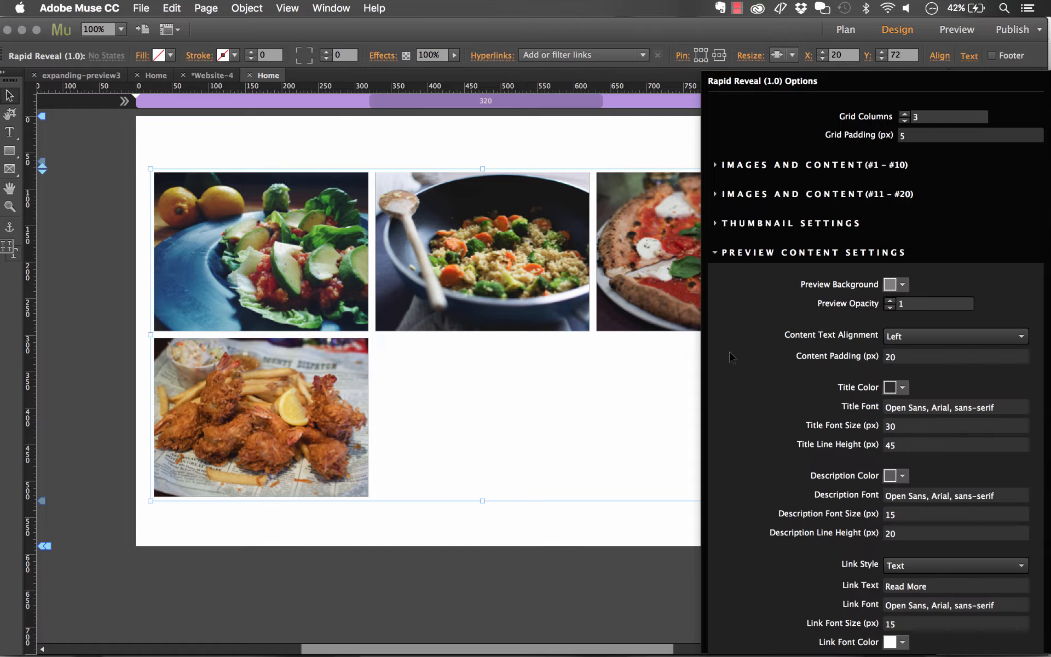
{"action": "left_click", "coordinate": [896, 285]}
{"action": "left_click", "coordinate": [803, 328]}
- Move the gallery widget to X -326, Y 52 and set the preview Link Style to Button
{"action": "left_click_drag", "start_coordinate": [690, 213], "coordinate": [438, 198]}
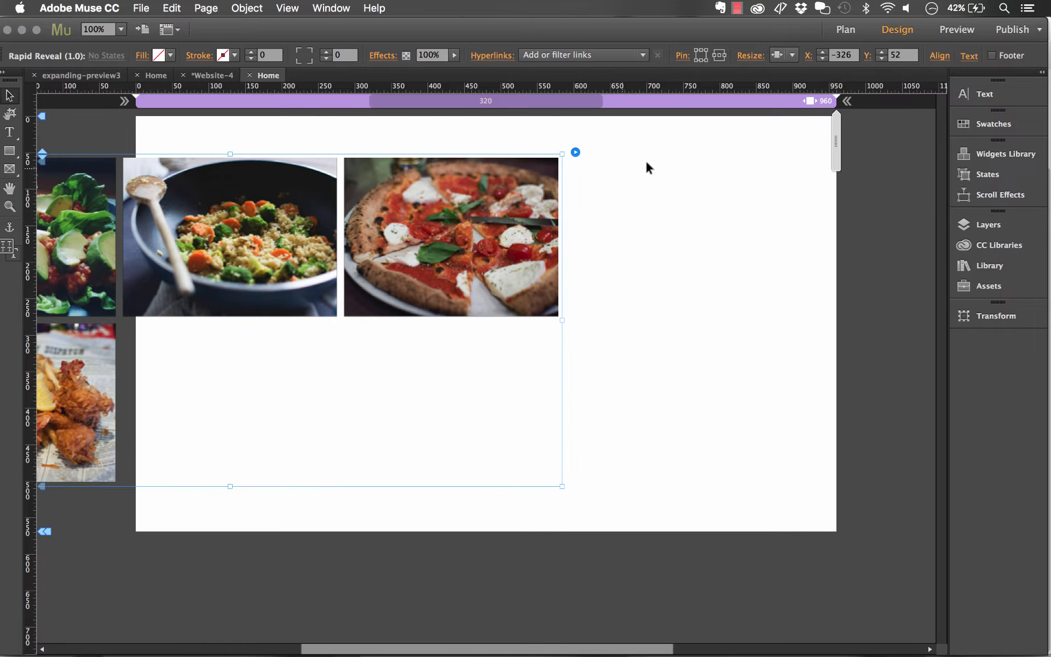
{"action": "left_click", "coordinate": [576, 153]}
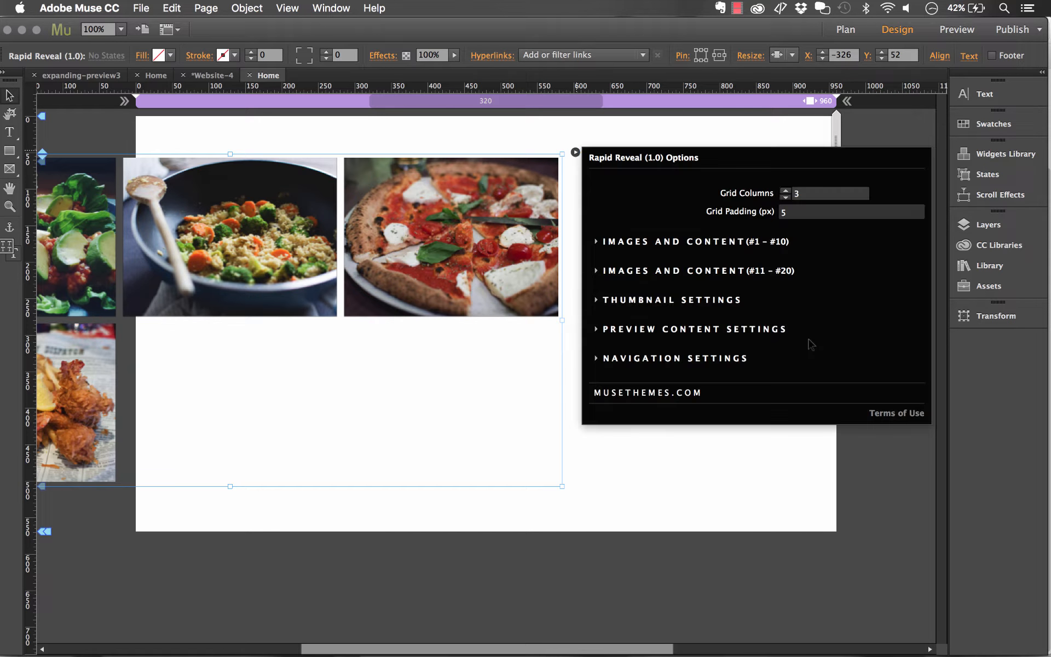
{"action": "left_click", "coordinate": [660, 334]}
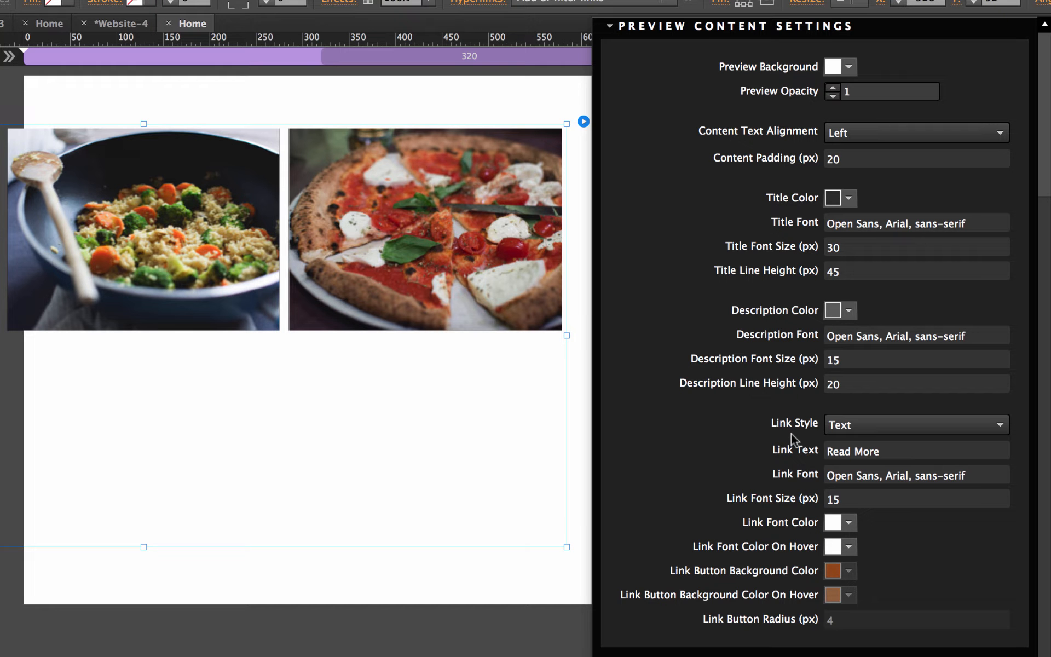
{"action": "left_click", "coordinate": [864, 429]}
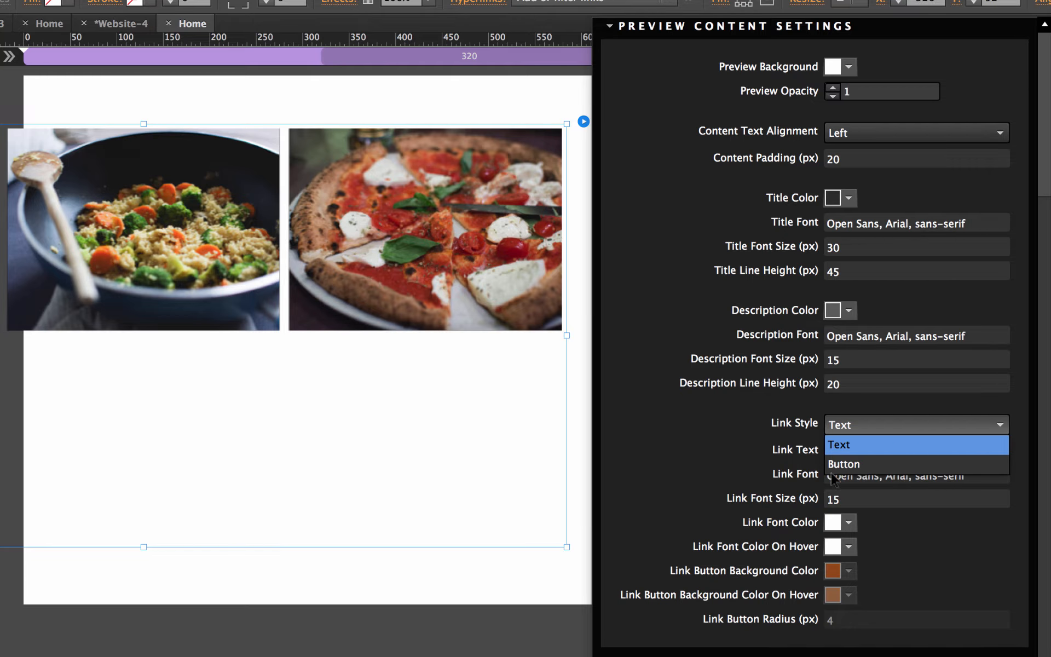
{"action": "left_click", "coordinate": [843, 465]}
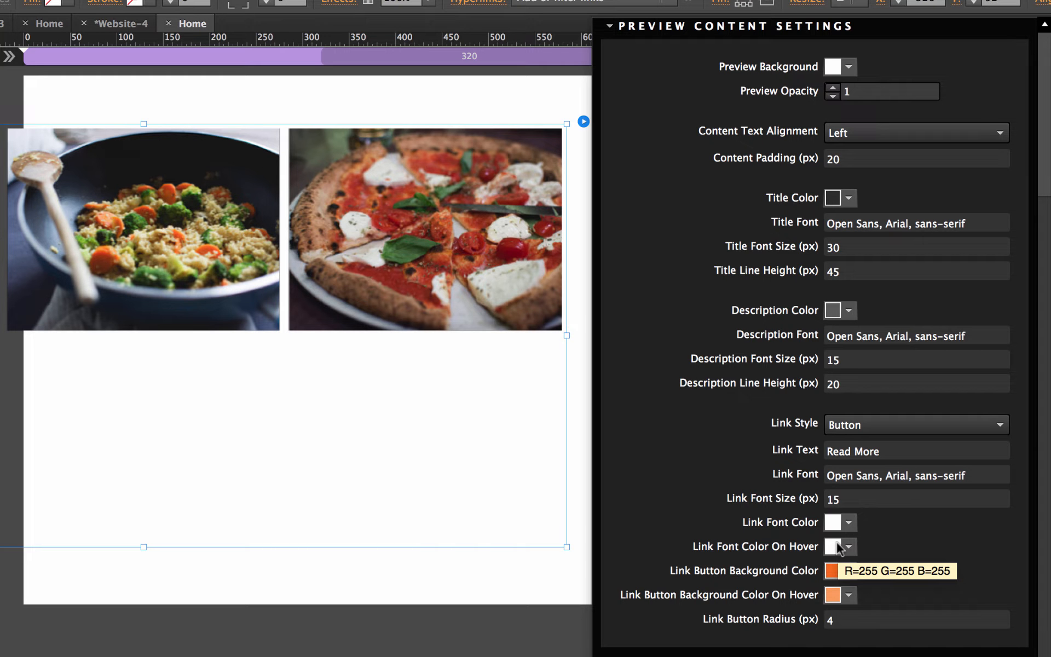
- Review the Navigation Settings and compare the preview's navigation buttons with the demo in the browser
{"action": "left_click", "coordinate": [609, 28]}
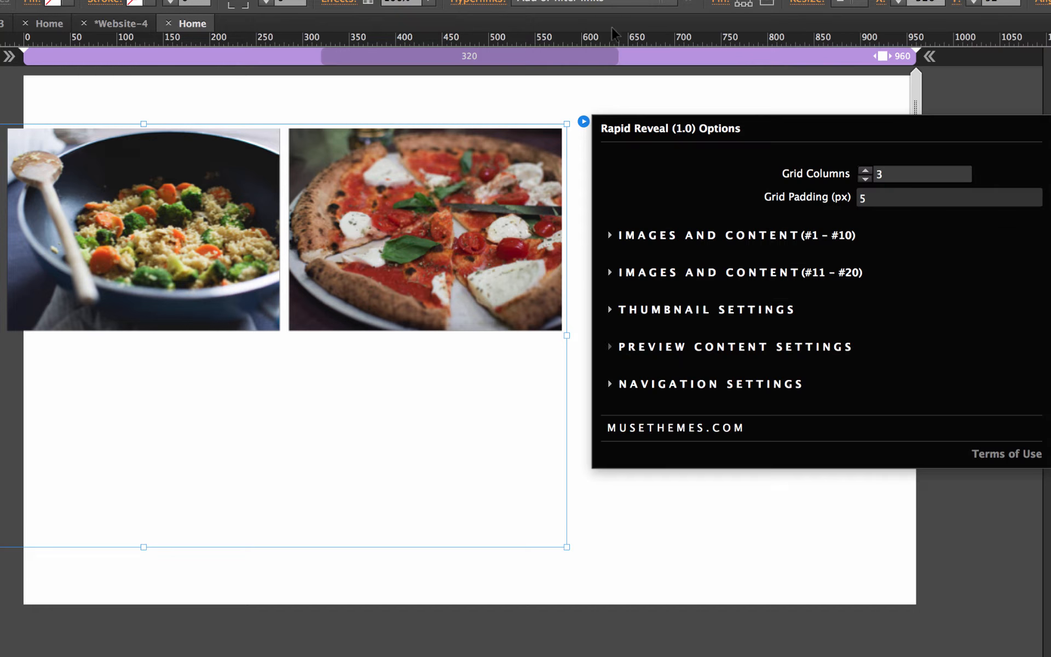
{"action": "left_click", "coordinate": [610, 386]}
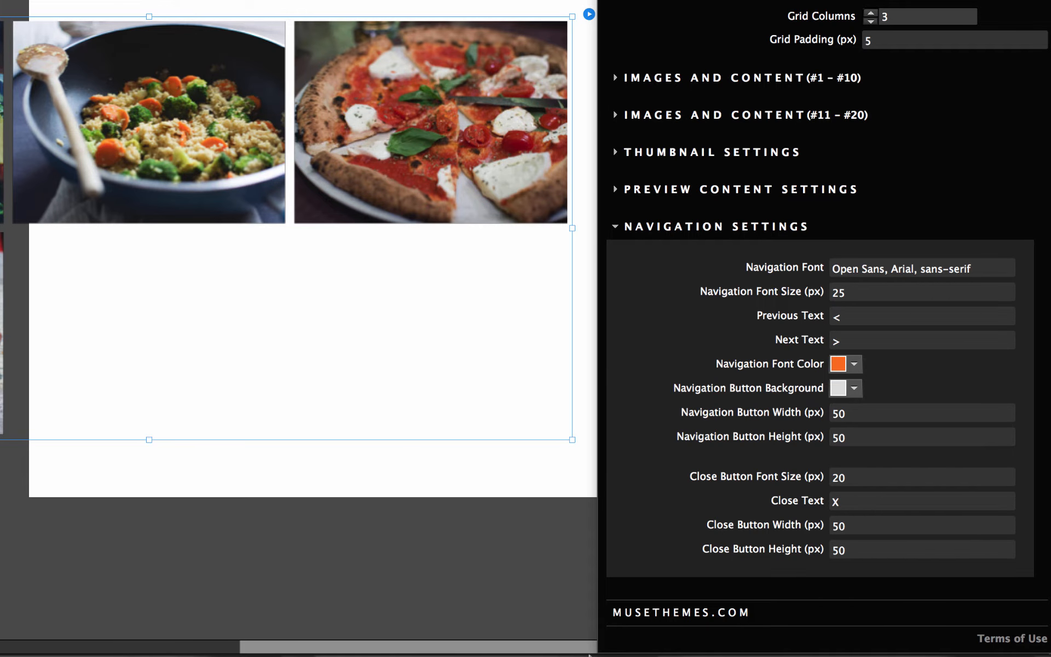
{"action": "left_click", "coordinate": [246, 631]}
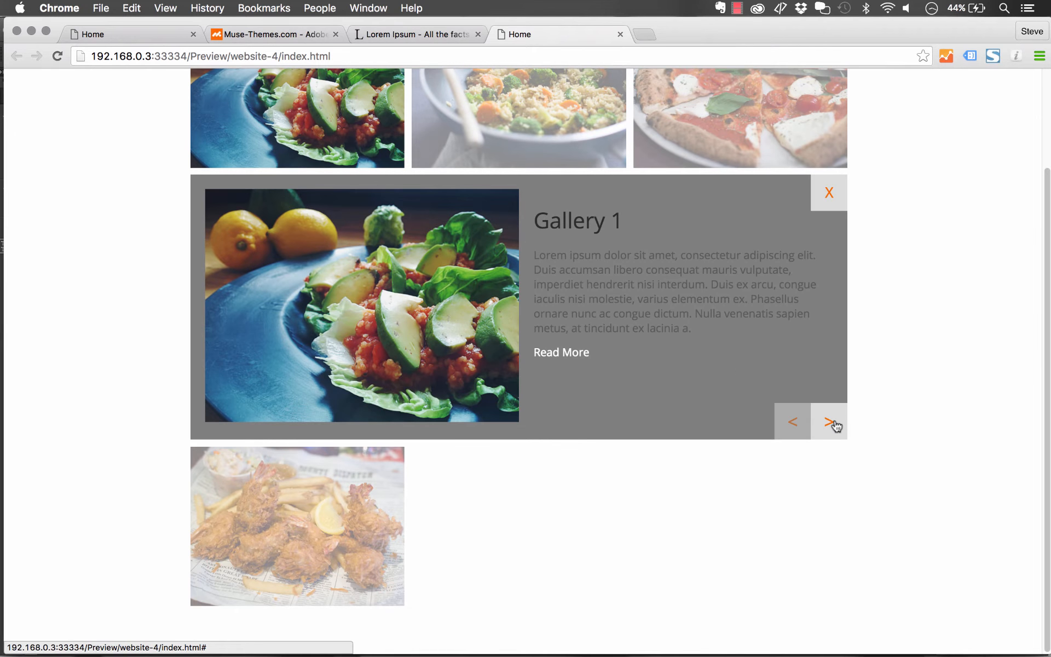
{"action": "left_click", "coordinate": [130, 39]}
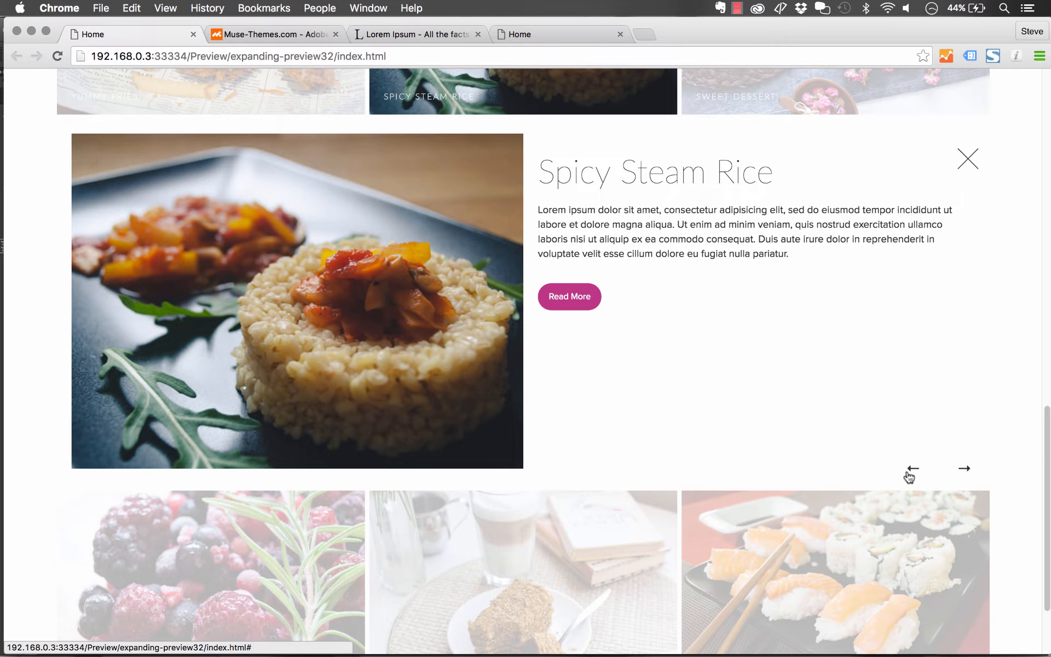
{"action": "mouse_move", "coordinate": [564, 651]}
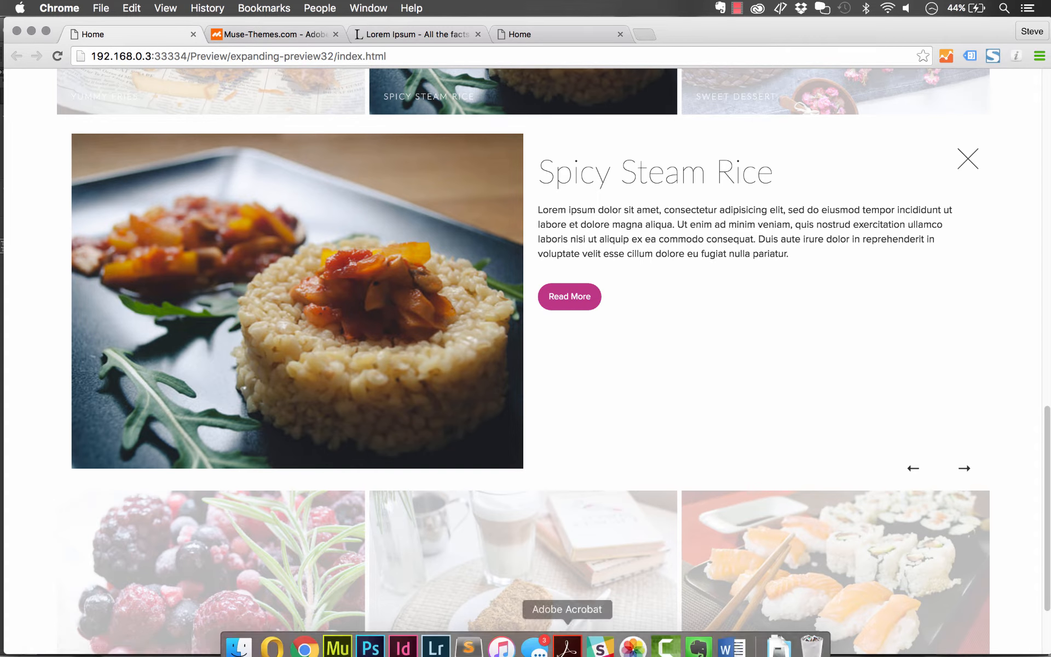
- Switch to the demo site's Home page in Muse to inspect its gallery
{"action": "left_click", "coordinate": [338, 635]}
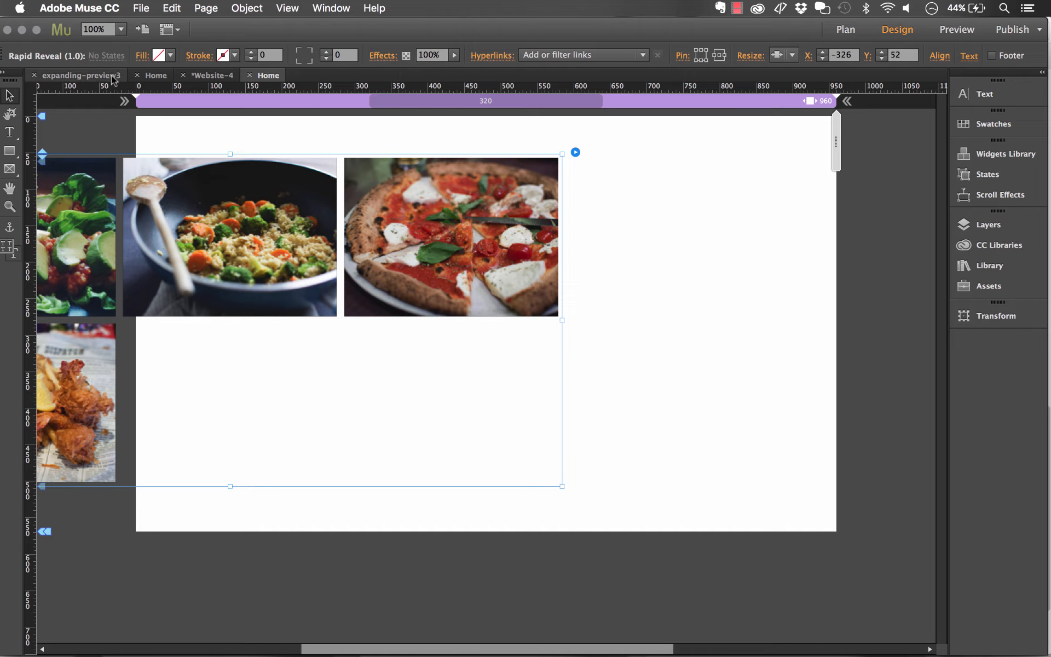
{"action": "left_click", "coordinate": [150, 74]}
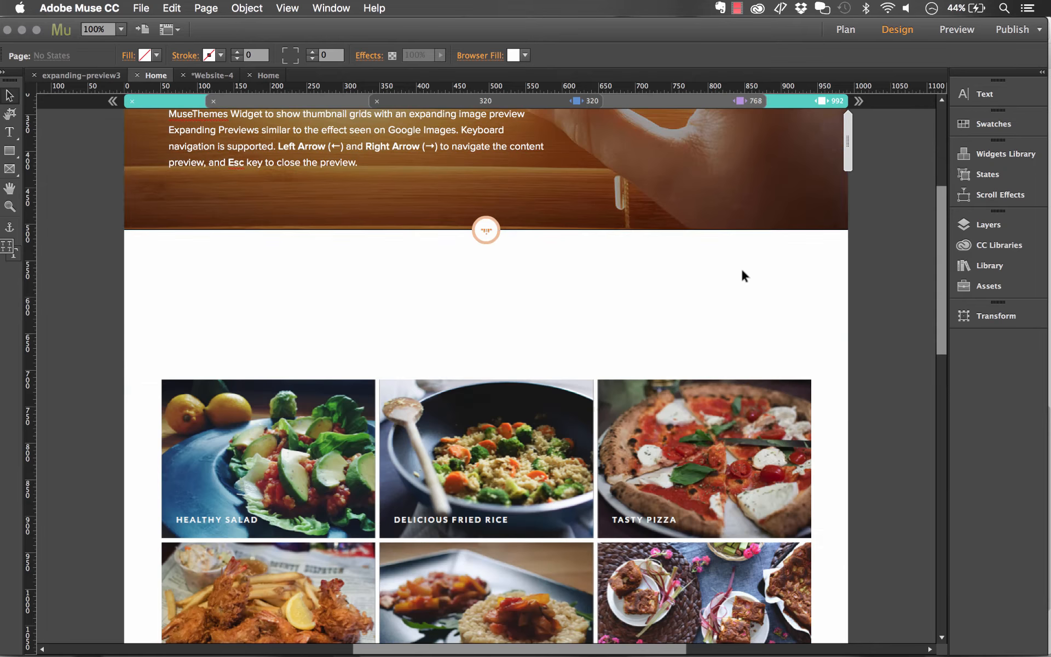
- Open the demo gallery's widget options and examine its Navigation Settings, including the Previous Text and Next Text values
{"action": "scroll", "coordinate": [743, 276], "scroll_direction": "down", "scroll_amount": 4}
{"action": "left_click", "coordinate": [772, 282]}
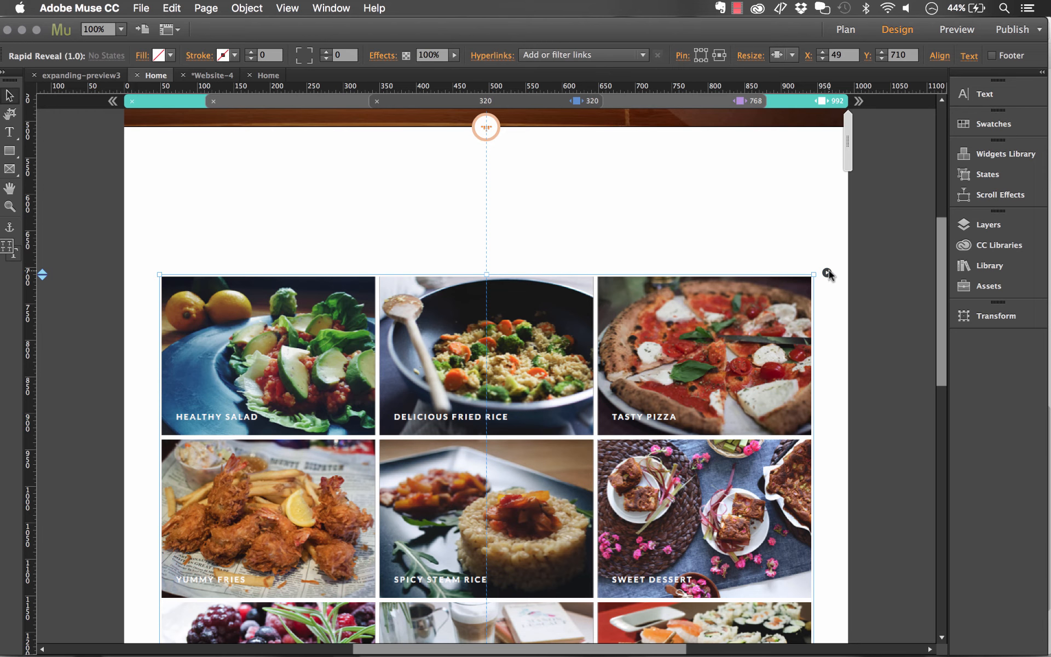
{"action": "left_click", "coordinate": [828, 272]}
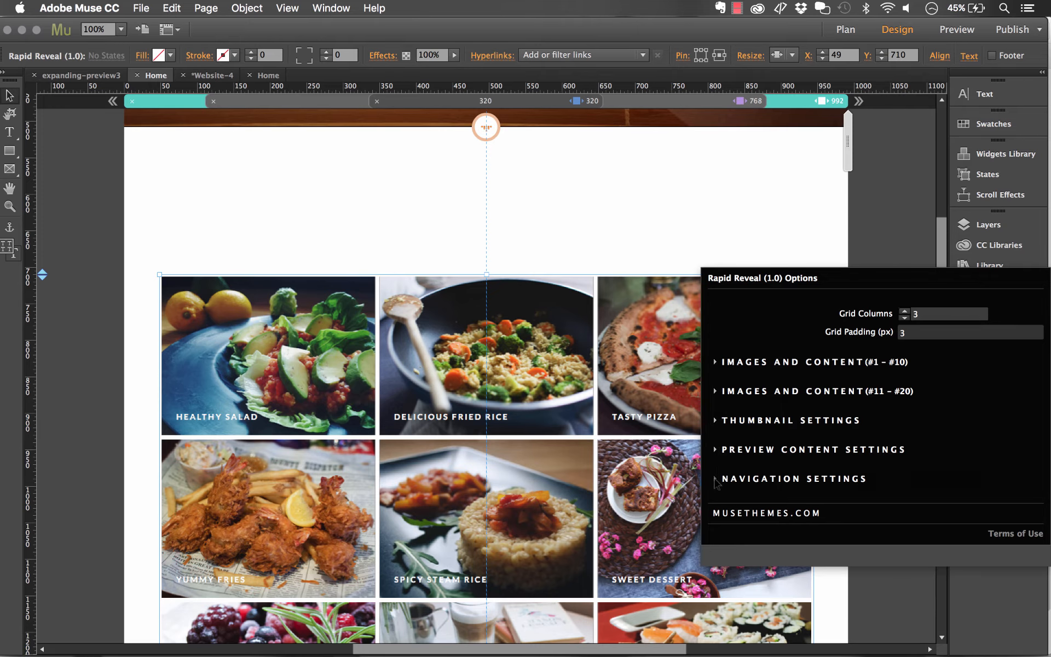
{"action": "left_click", "coordinate": [716, 480]}
{"action": "left_click", "coordinate": [859, 394]}
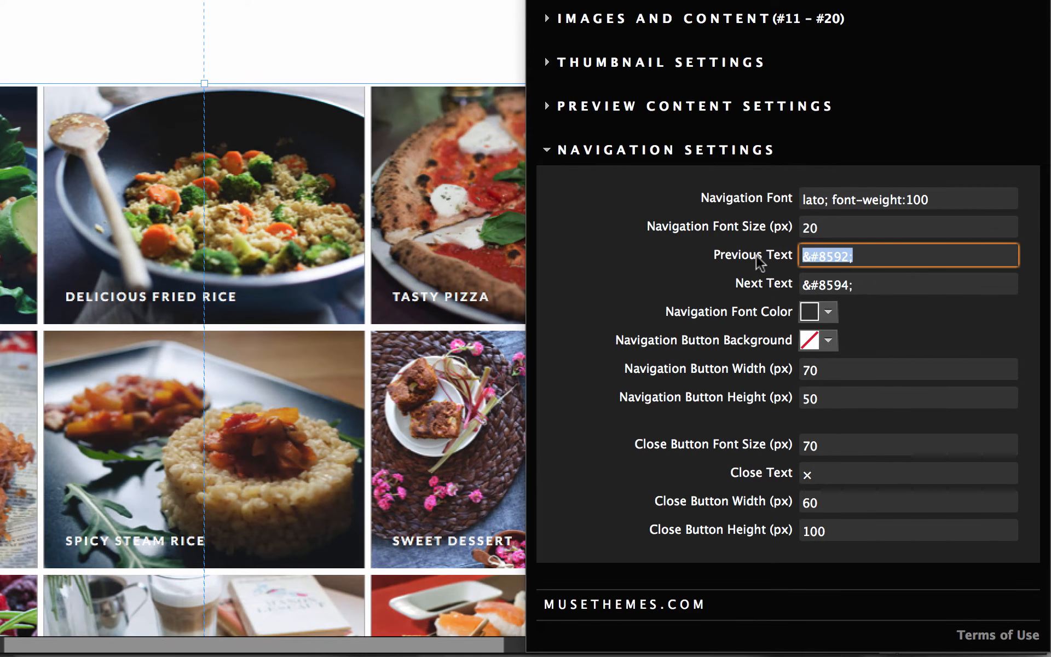
{"action": "left_click", "coordinate": [874, 279]}
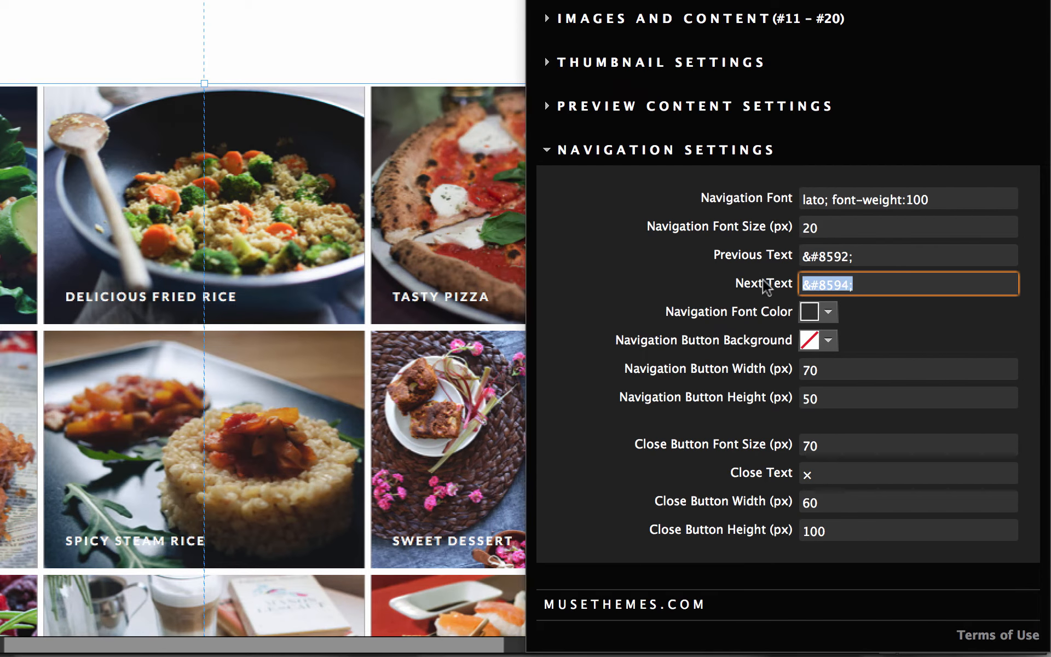
{"action": "left_click", "coordinate": [829, 284]}
{"action": "left_click", "coordinate": [863, 255]}
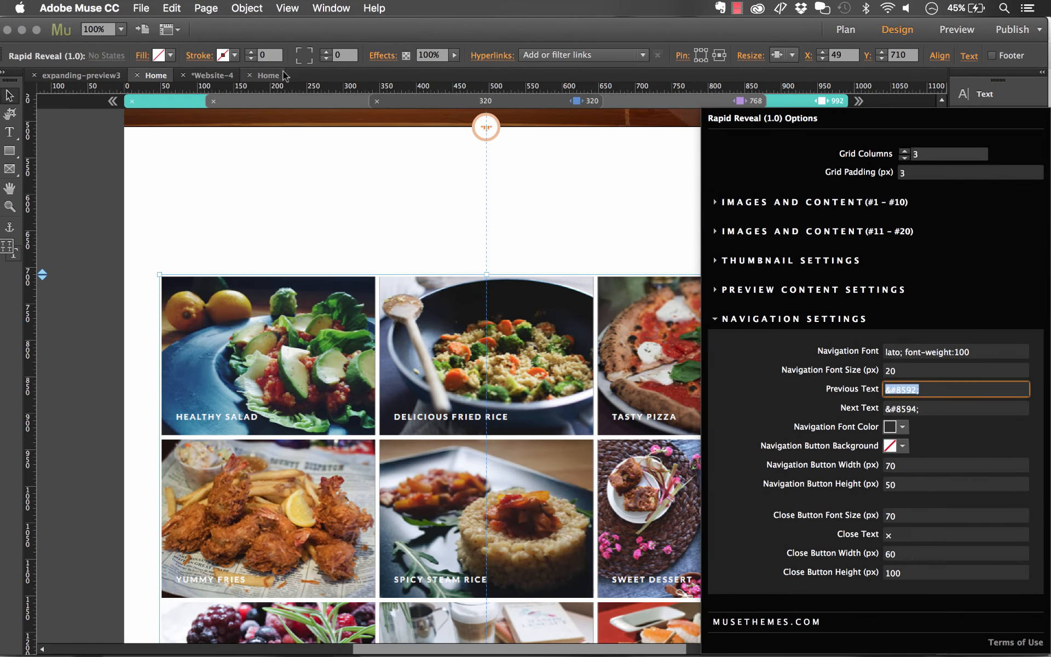
- Switch to your own Home page and review the gallery widget's Navigation Settings
{"action": "left_click", "coordinate": [277, 75]}
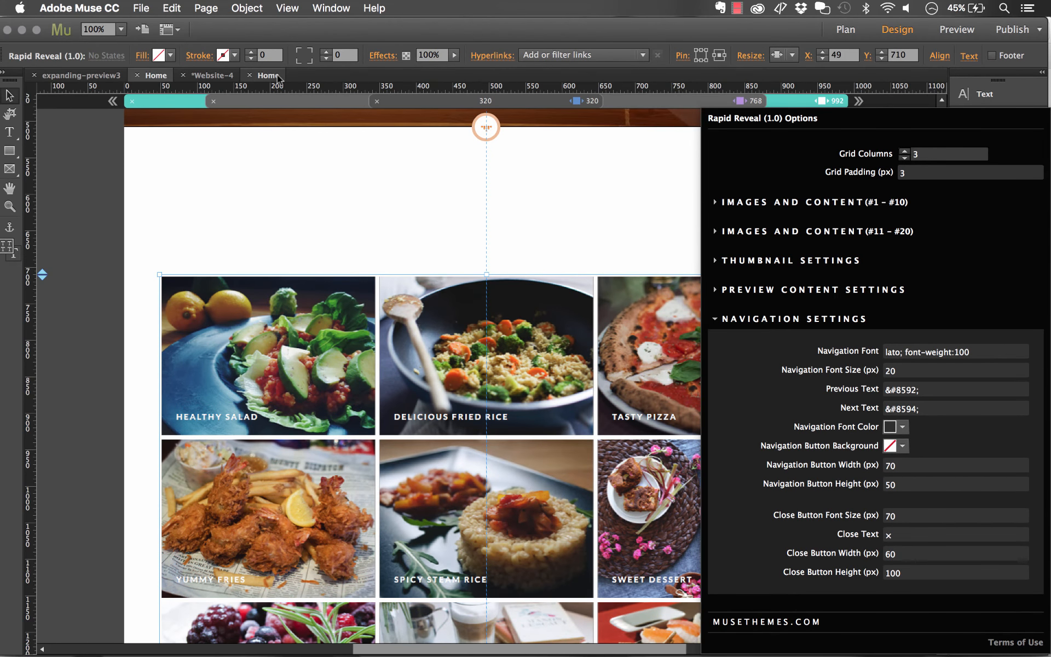
{"action": "left_click", "coordinate": [575, 152]}
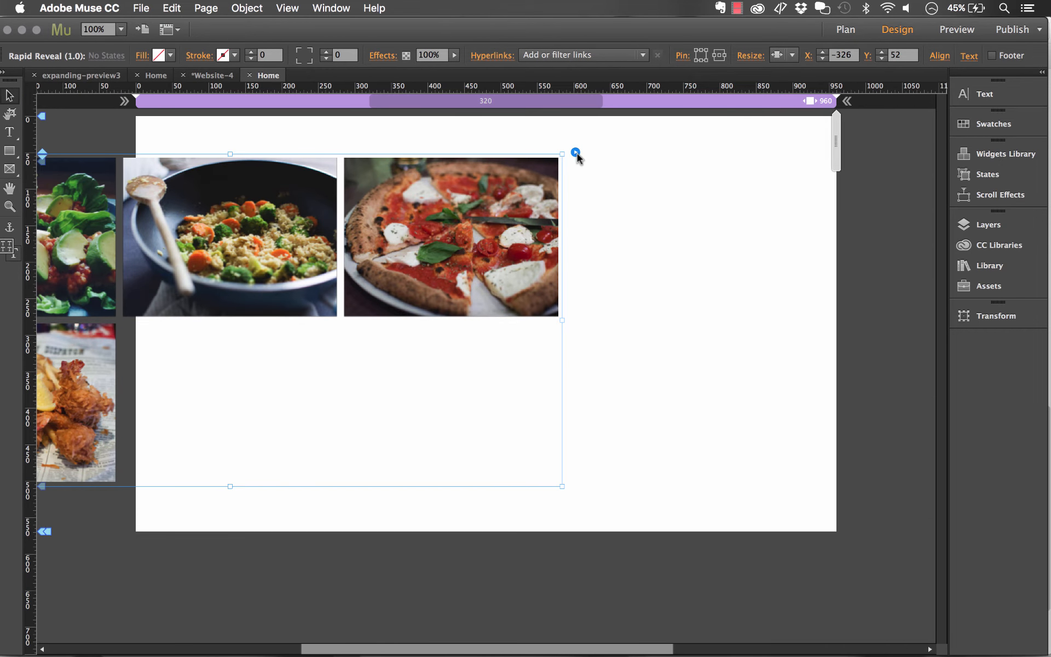
{"action": "left_click", "coordinate": [576, 152]}
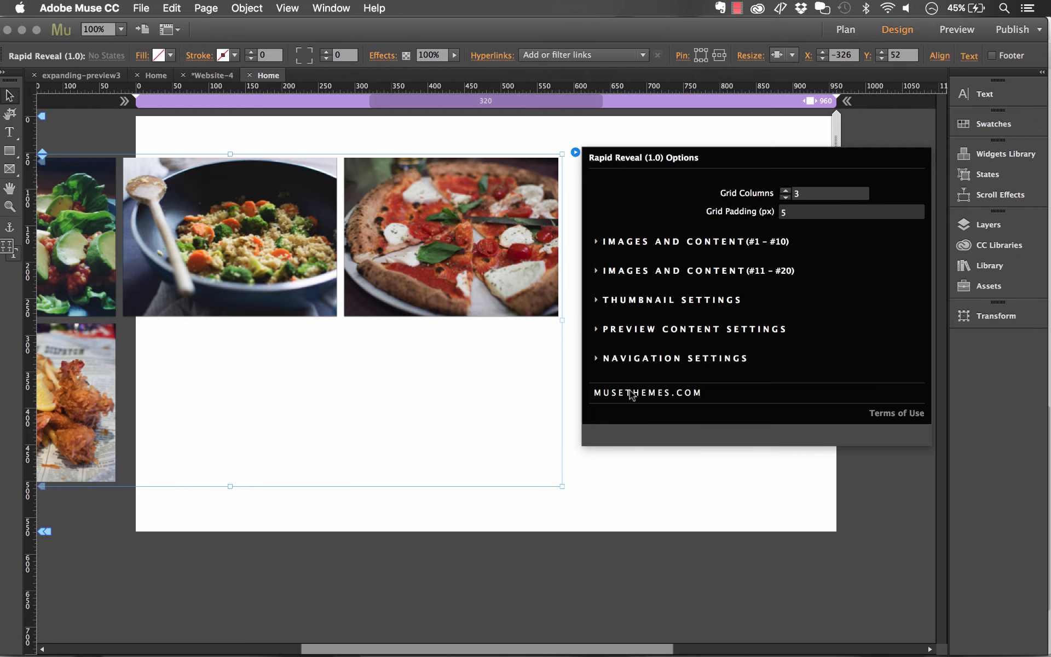
{"action": "left_click", "coordinate": [625, 359]}
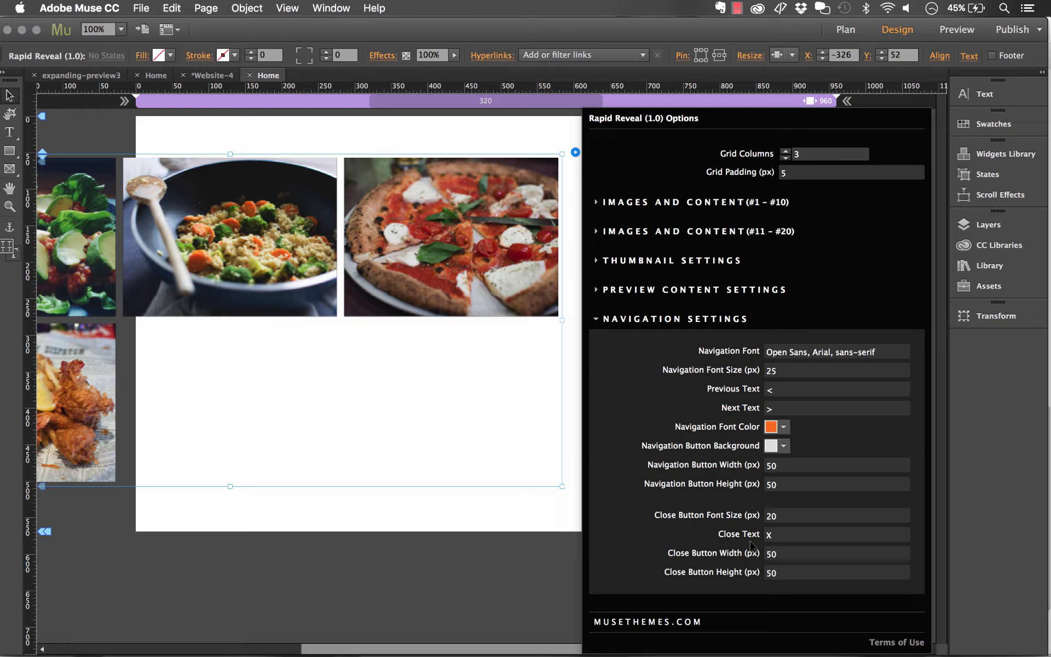
{"action": "left_click", "coordinate": [769, 534]}
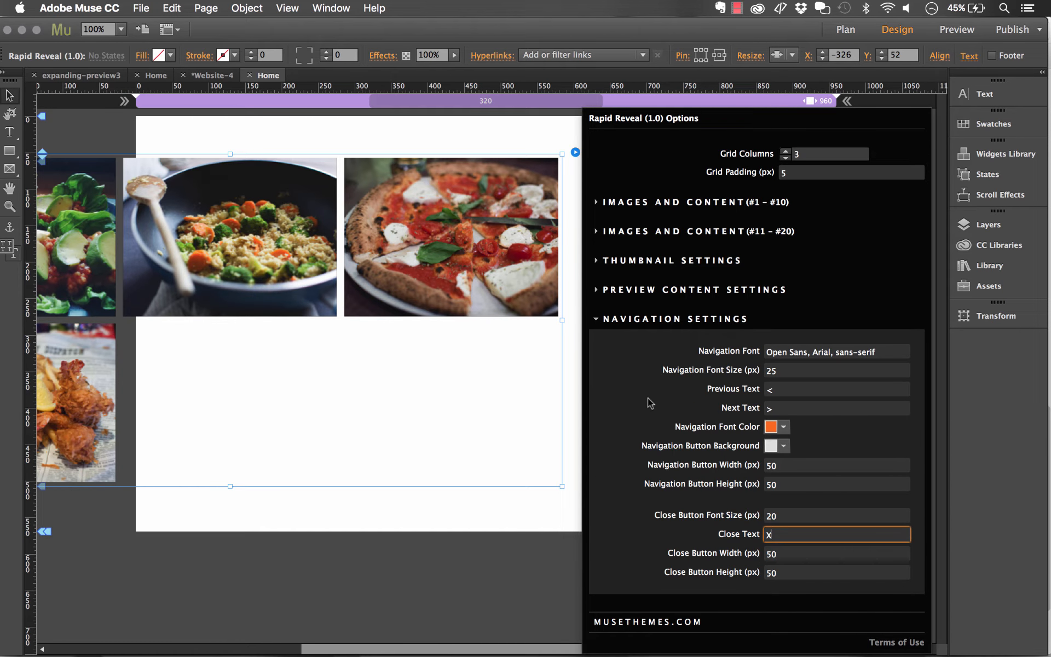
{"action": "left_click", "coordinate": [596, 322]}
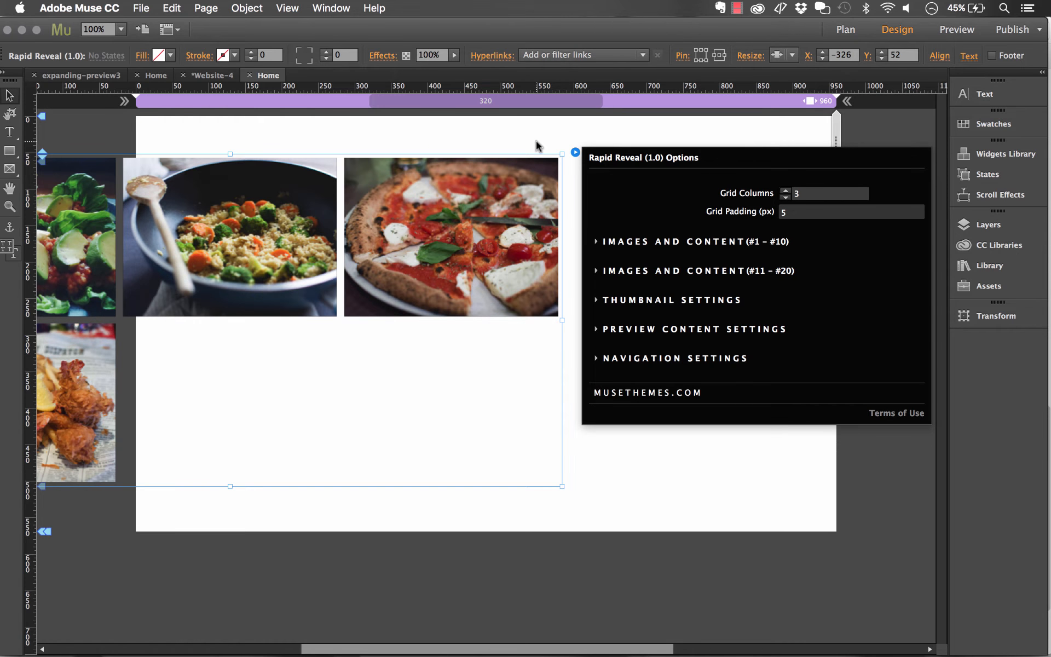
- Move the gallery widget onto the page near X 25, Y 82 and set it to resize with the browser width
{"action": "left_click_drag", "start_coordinate": [398, 190], "coordinate": [652, 211]}
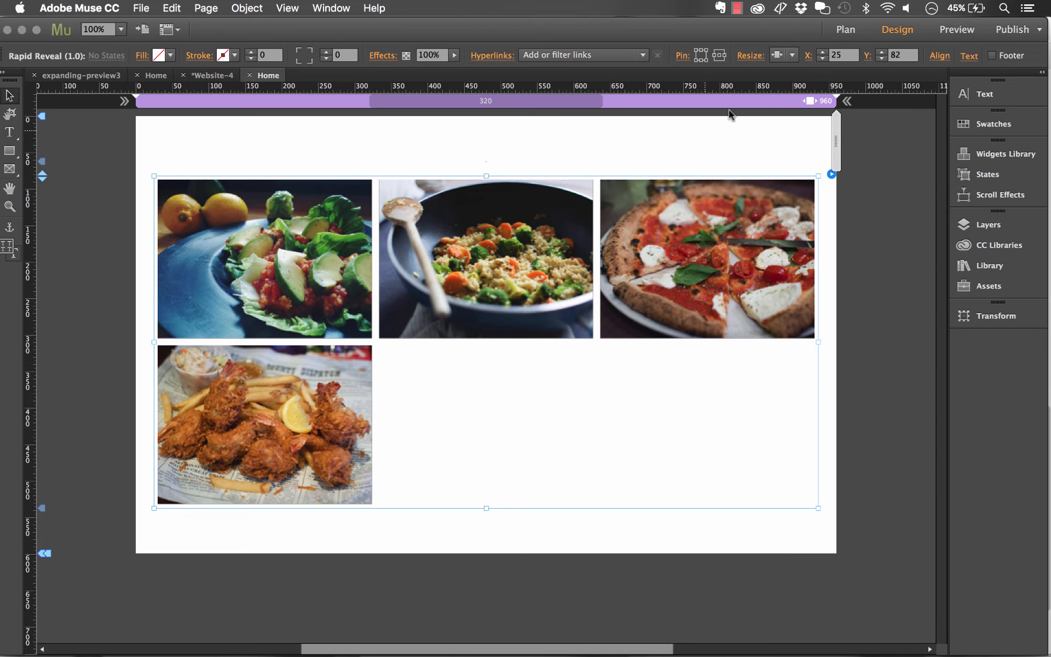
{"action": "left_click", "coordinate": [795, 55]}
{"action": "left_click", "coordinate": [805, 119]}
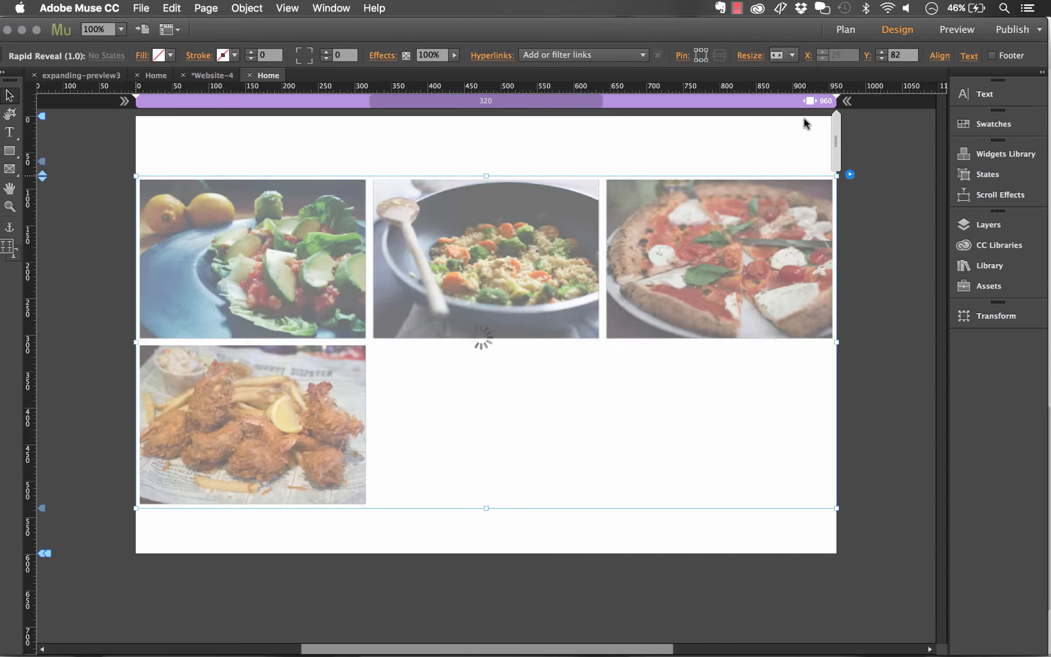
- Preview the page in the browser and narrow the window to check how the gallery responds
{"action": "left_click", "coordinate": [141, 8]}
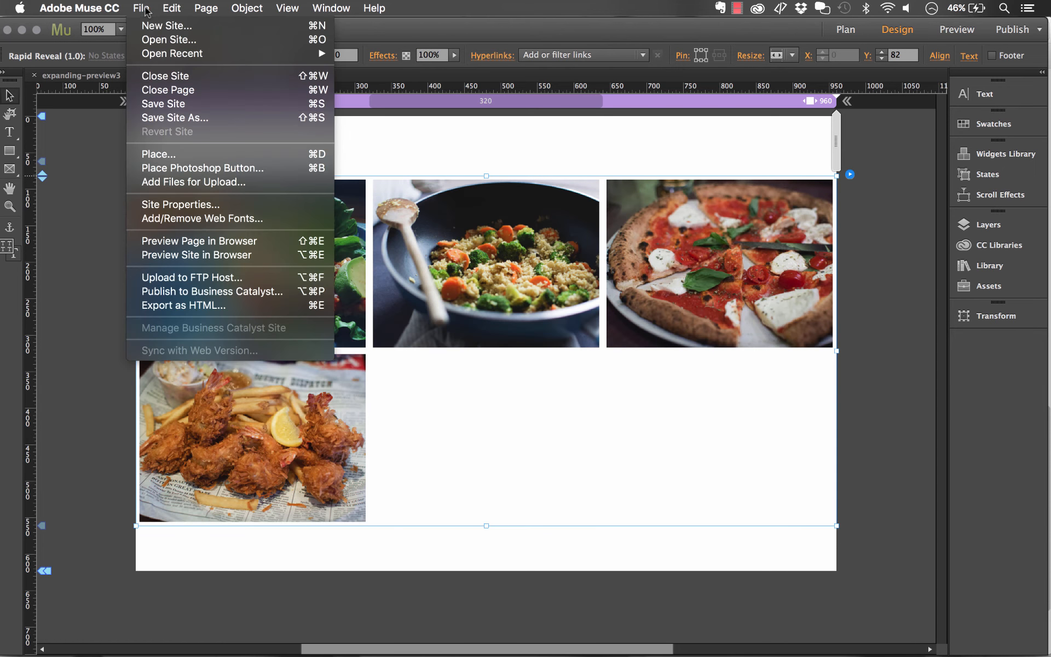
{"action": "left_click", "coordinate": [218, 242]}
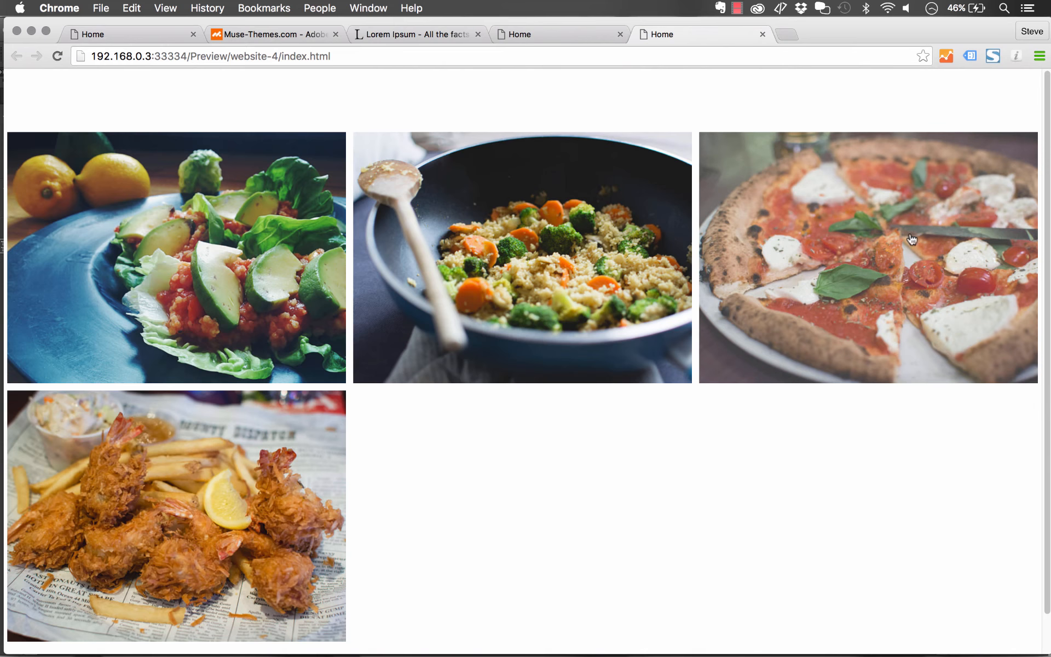
{"action": "left_click_drag", "start_coordinate": [1047, 258], "coordinate": [660, 249]}
{"action": "scroll", "coordinate": [199, 323], "scroll_direction": "down", "scroll_amount": 5}
{"action": "scroll", "coordinate": [199, 325], "scroll_direction": "down", "scroll_amount": 2}
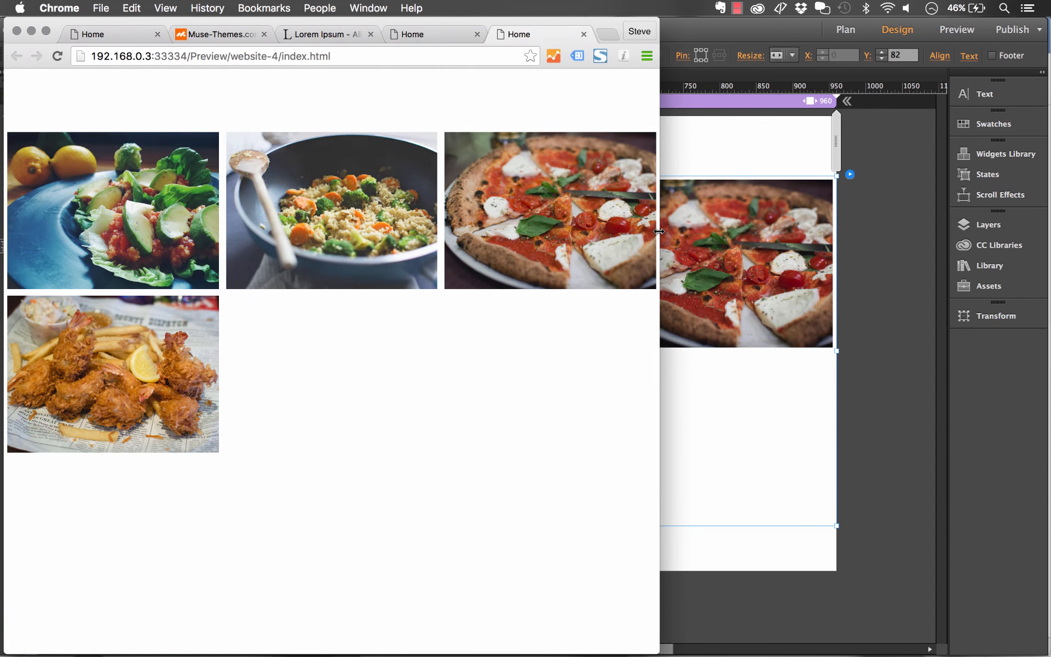
- Narrow the gallery widget so it sits inside the page margins at about X 32, Y 76
{"action": "left_click", "coordinate": [731, 145]}
{"action": "left_click", "coordinate": [813, 352]}
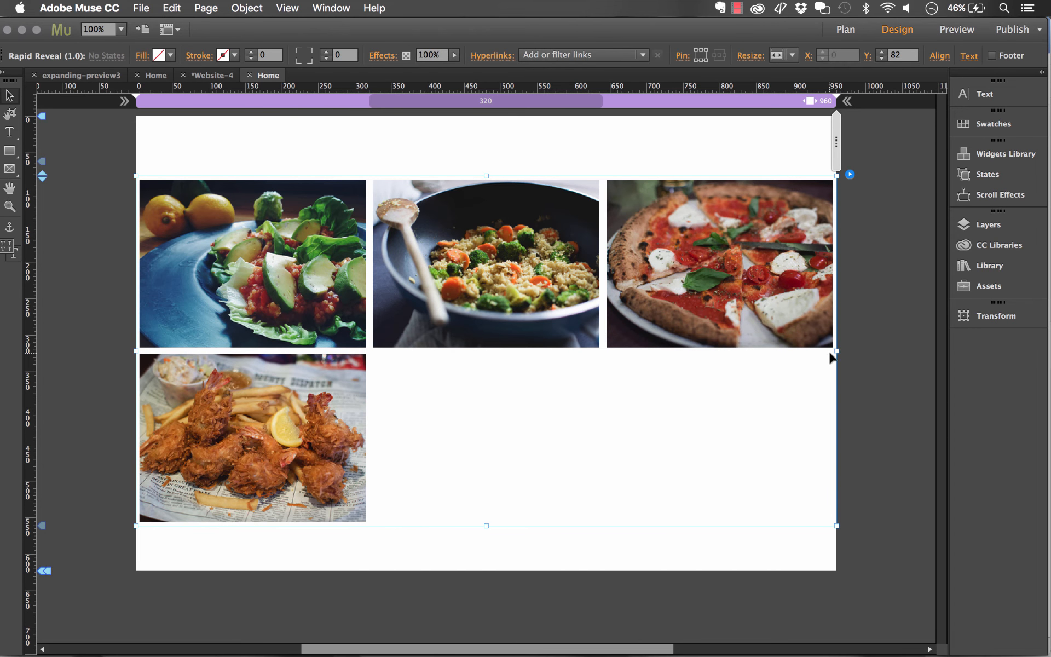
{"action": "left_click_drag", "start_coordinate": [837, 350], "coordinate": [810, 351]}
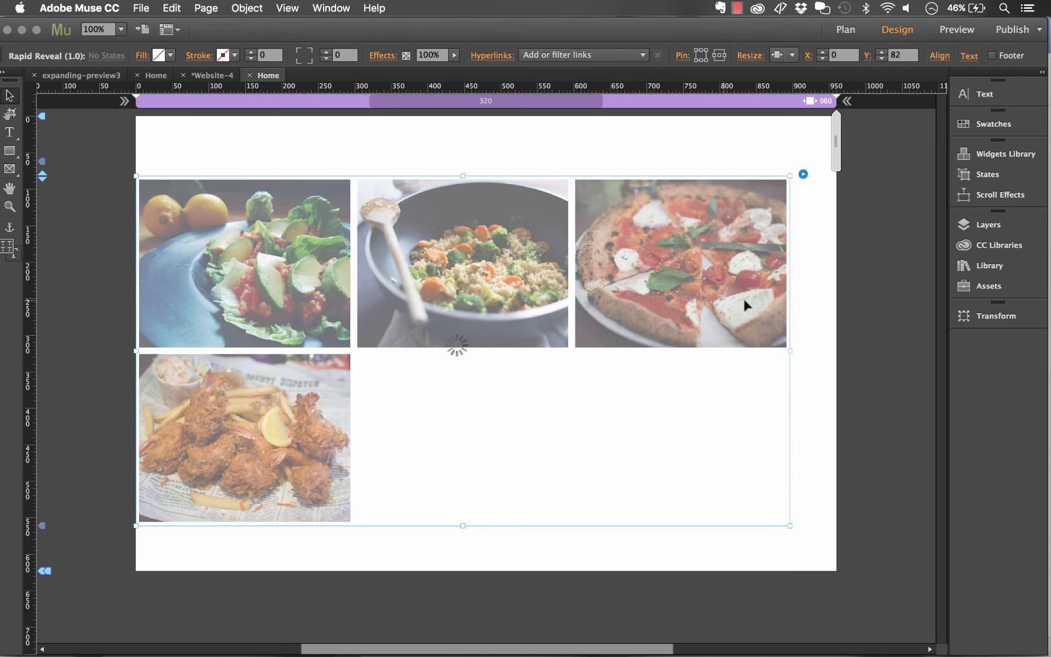
{"action": "left_click_drag", "start_coordinate": [748, 297], "coordinate": [751, 294]}
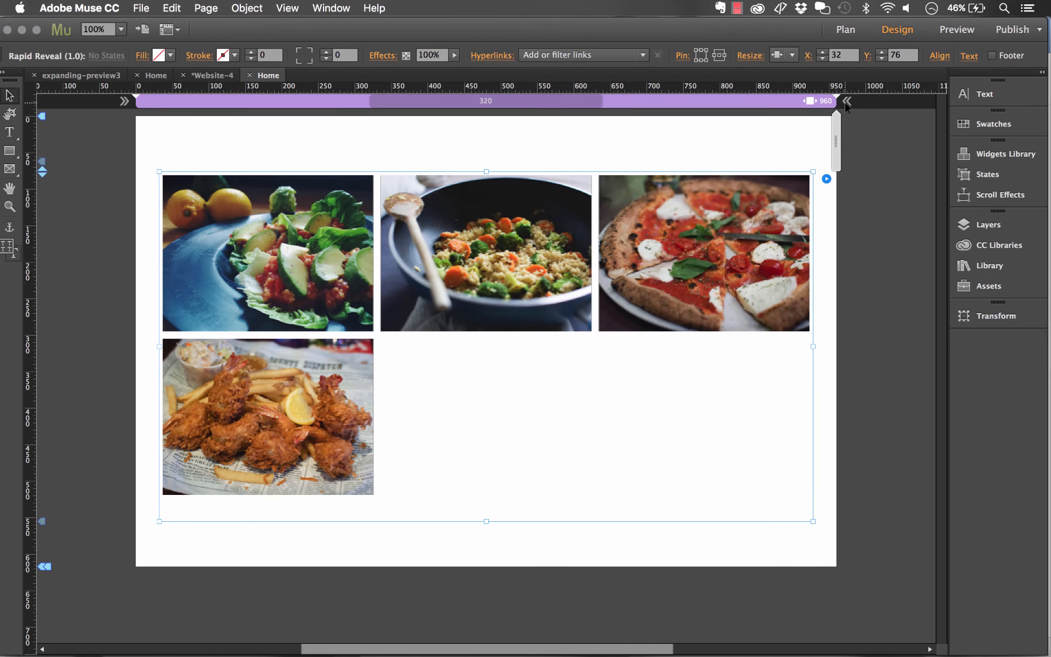
{"action": "left_click", "coordinate": [846, 101]}
- Preview the page again in a full-width browser window and raise the gallery to Y 48
{"action": "left_click", "coordinate": [141, 8]}
{"action": "left_click", "coordinate": [215, 241]}
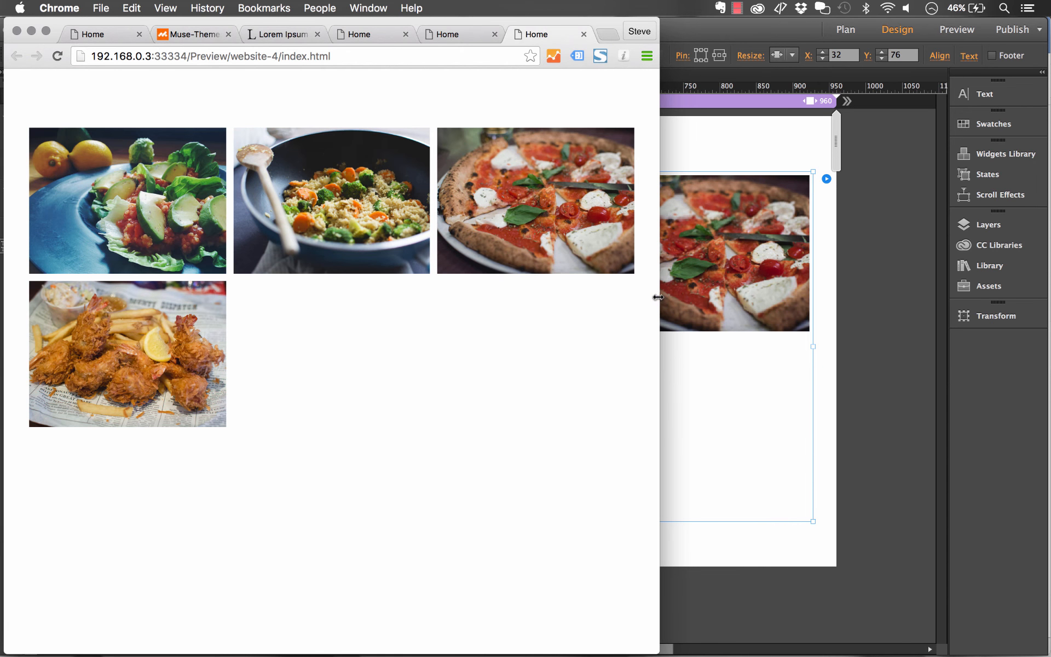
{"action": "left_click_drag", "start_coordinate": [657, 297], "coordinate": [1047, 295]}
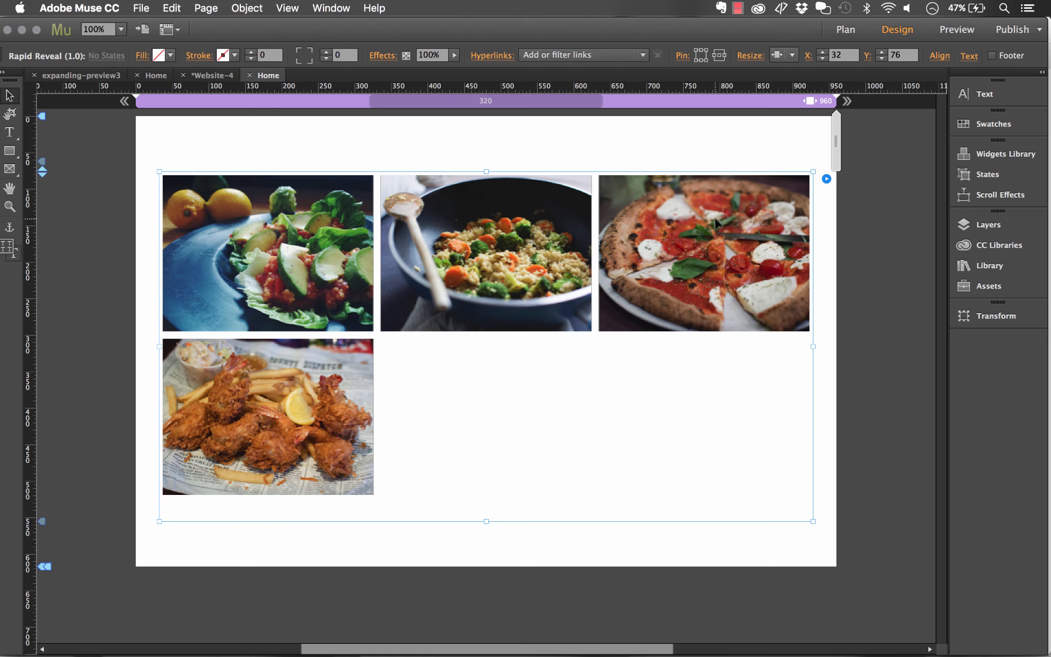
{"action": "left_click_drag", "start_coordinate": [716, 219], "coordinate": [716, 199]}
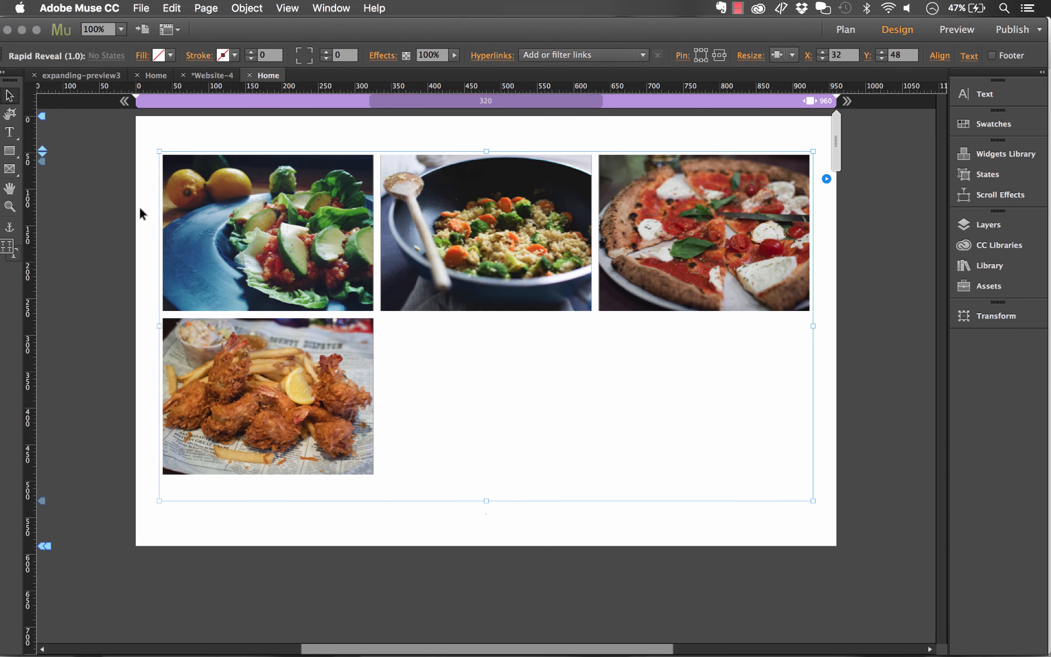
- Draw a black rectangle about 400 px wide below the gallery at X 300, Y 537, and unpin it from the footer
{"action": "left_click", "coordinate": [18, 155]}
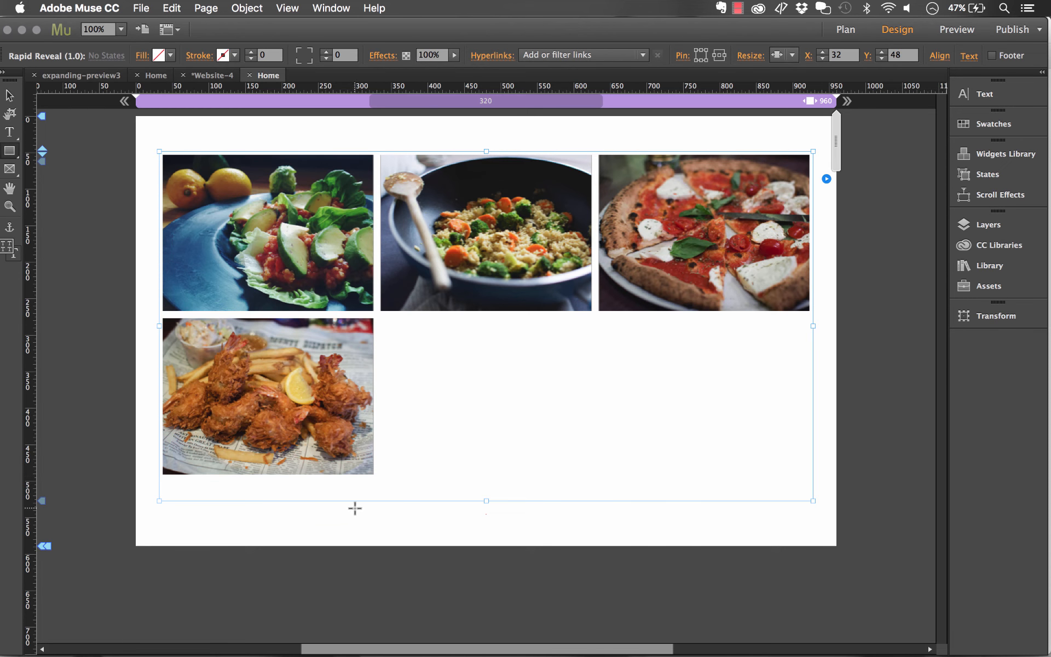
{"action": "left_click_drag", "start_coordinate": [355, 508], "coordinate": [646, 524]}
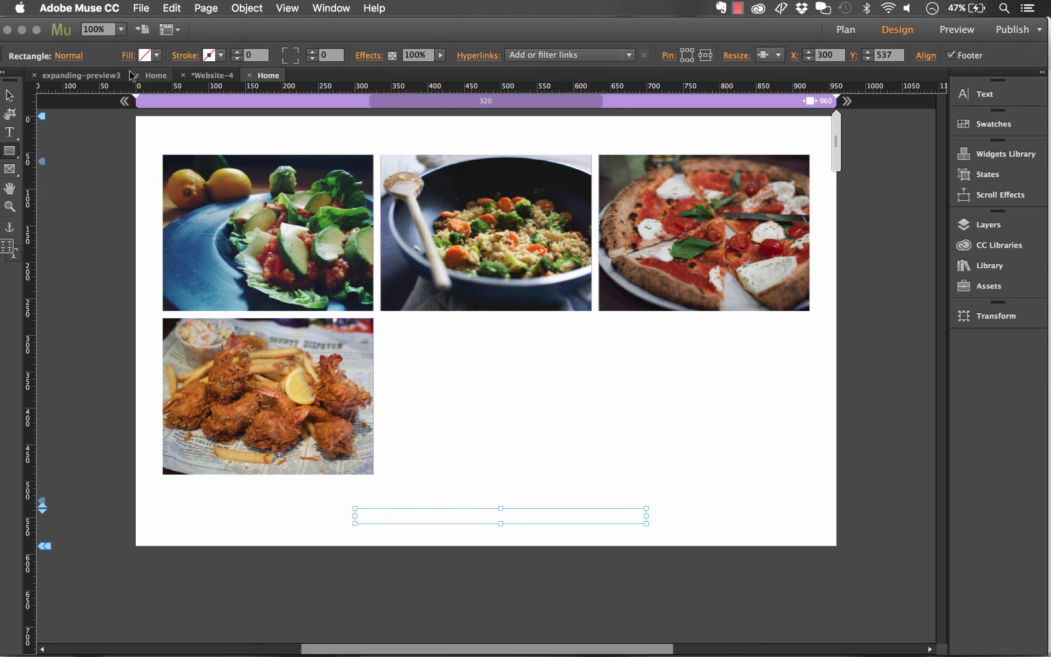
{"action": "left_click", "coordinate": [156, 55]}
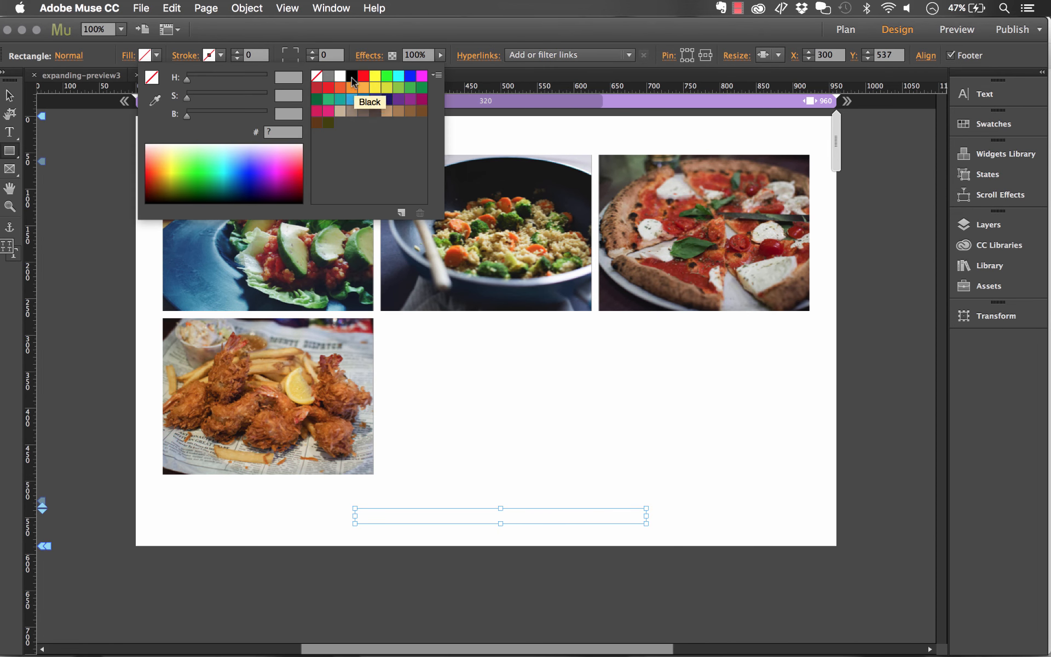
{"action": "left_click", "coordinate": [352, 81]}
{"action": "left_click", "coordinate": [10, 97]}
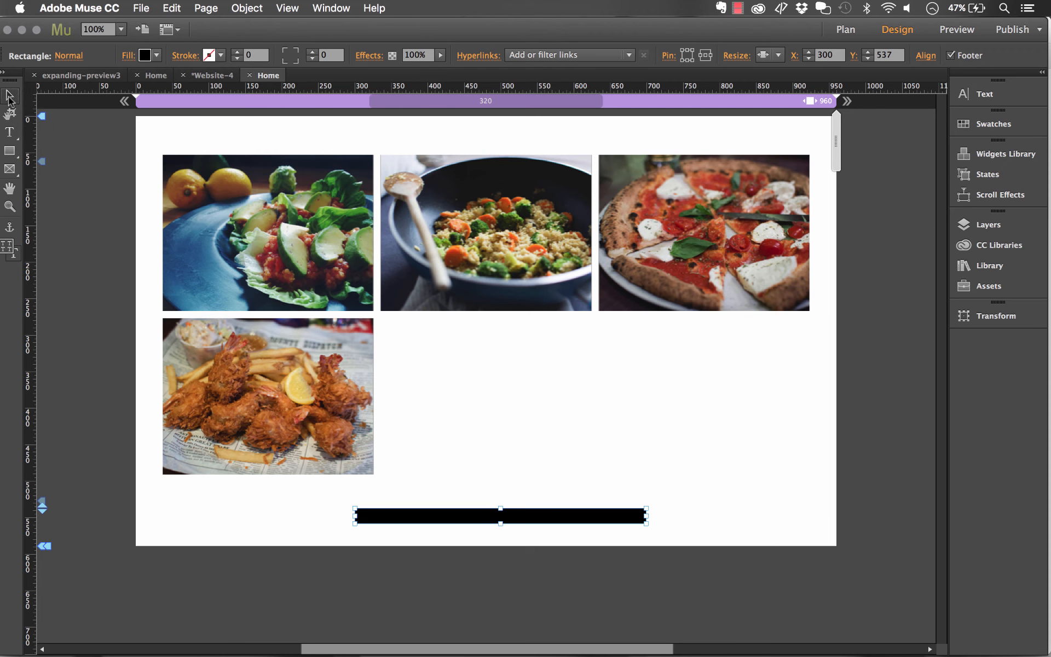
{"action": "left_click", "coordinate": [970, 57]}
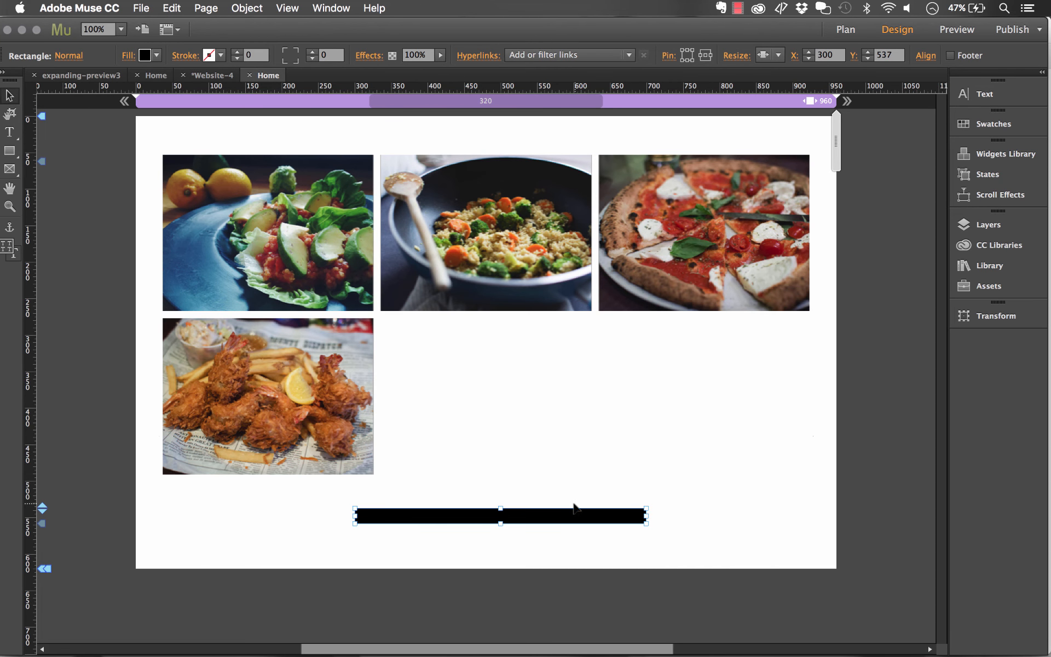
{"action": "left_click", "coordinate": [558, 535]}
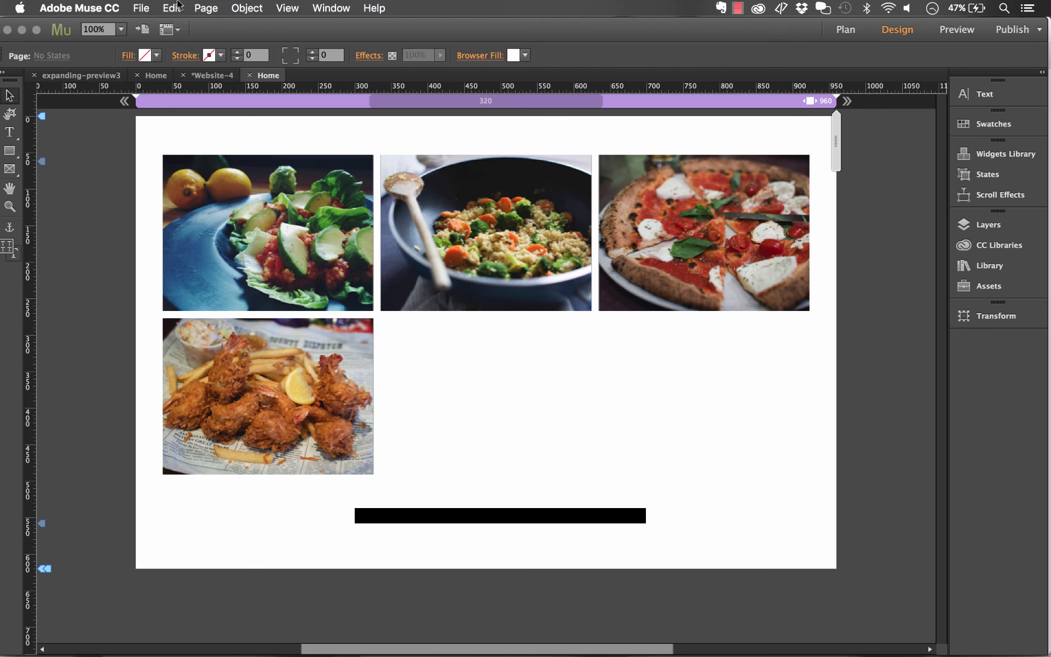
- Preview the page in the browser, open the fries item's expanded preview, and close it
{"action": "left_click", "coordinate": [141, 8]}
{"action": "left_click", "coordinate": [238, 241]}
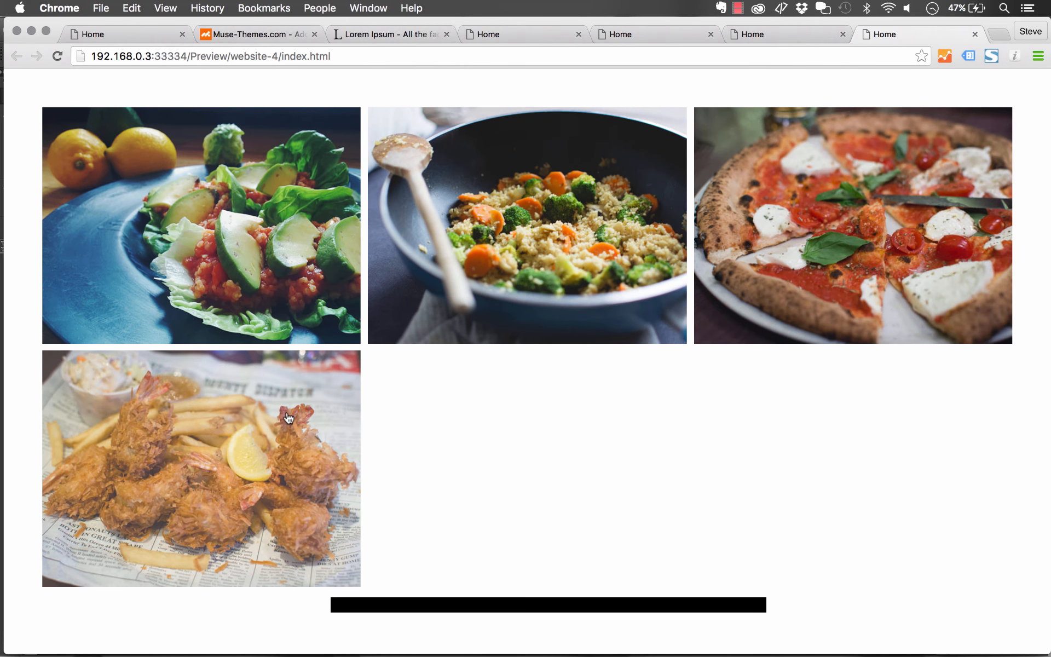
{"action": "left_click", "coordinate": [289, 419]}
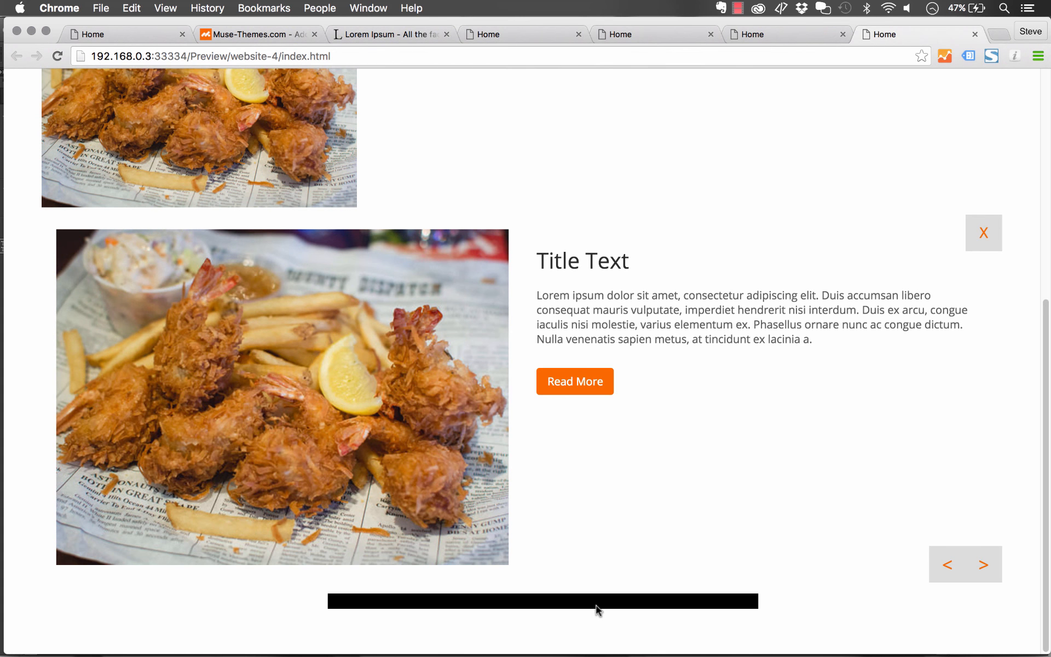
{"action": "scroll", "coordinate": [489, 272], "scroll_direction": "up", "scroll_amount": 2}
{"action": "scroll", "coordinate": [493, 280], "scroll_direction": "up", "scroll_amount": 2}
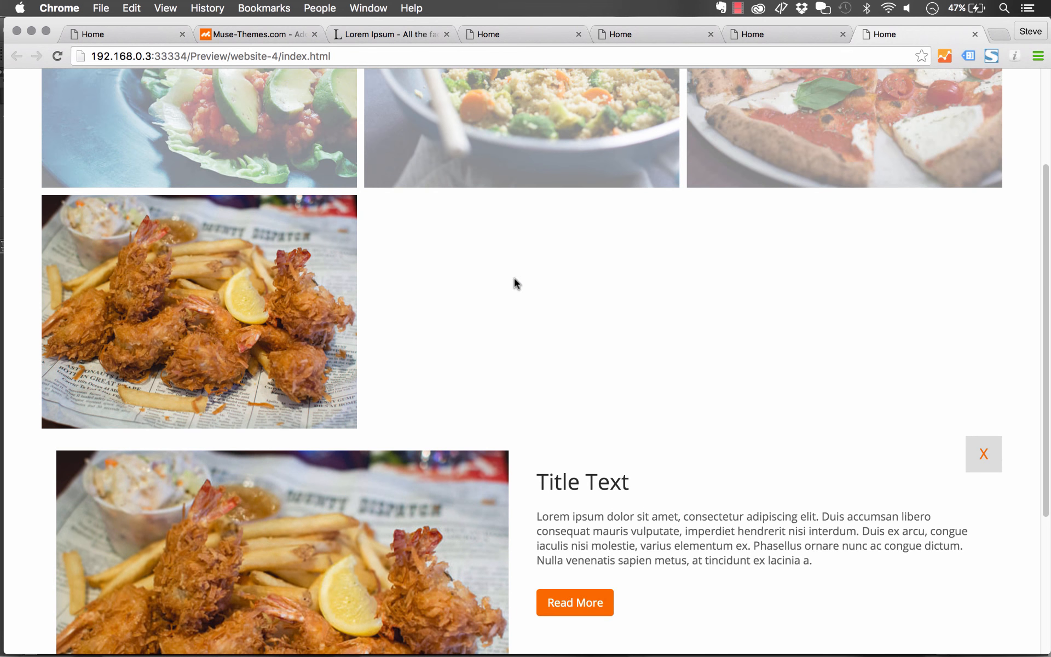
{"action": "left_click", "coordinate": [992, 459]}
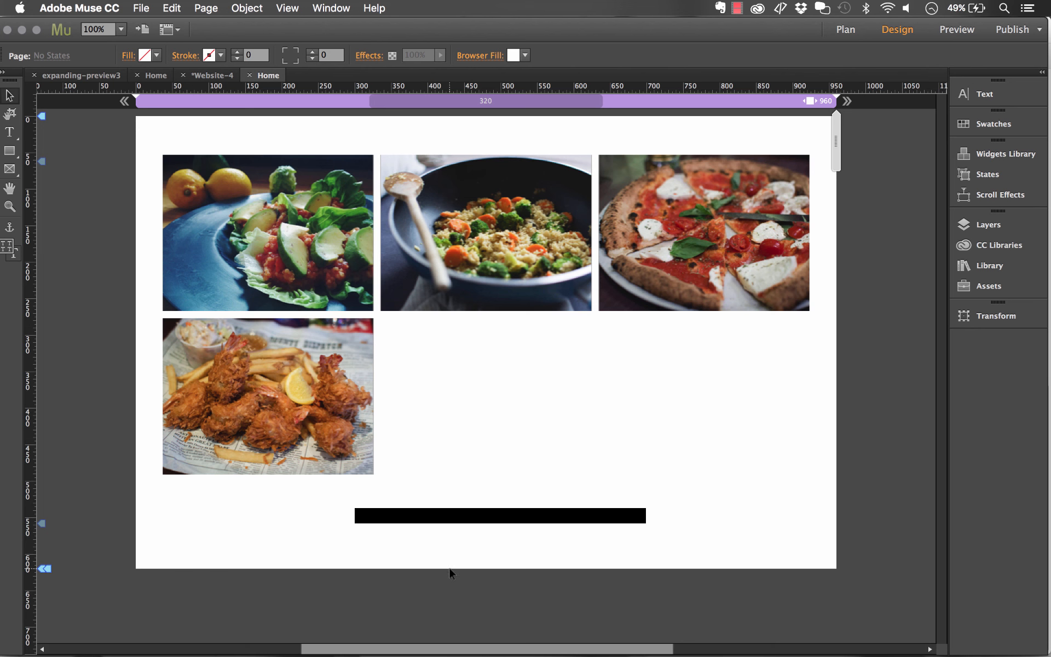
- Open the Healthy Salad expanded preview on the demo site in the browser to compare
{"action": "left_click", "coordinate": [305, 647]}
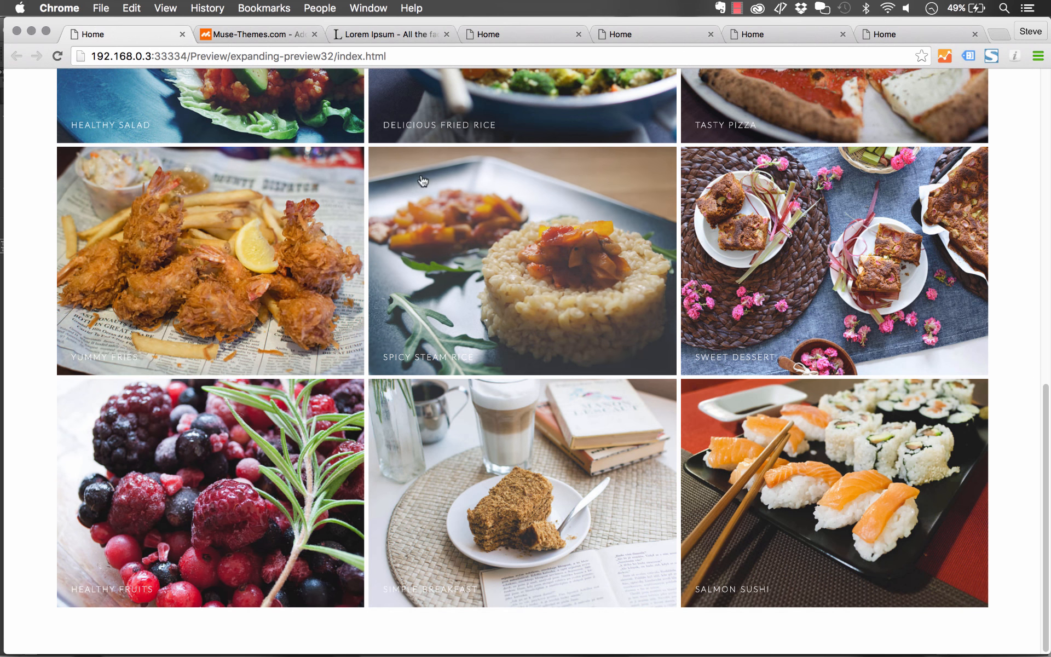
{"action": "scroll", "coordinate": [383, 189], "scroll_direction": "up", "scroll_amount": 5}
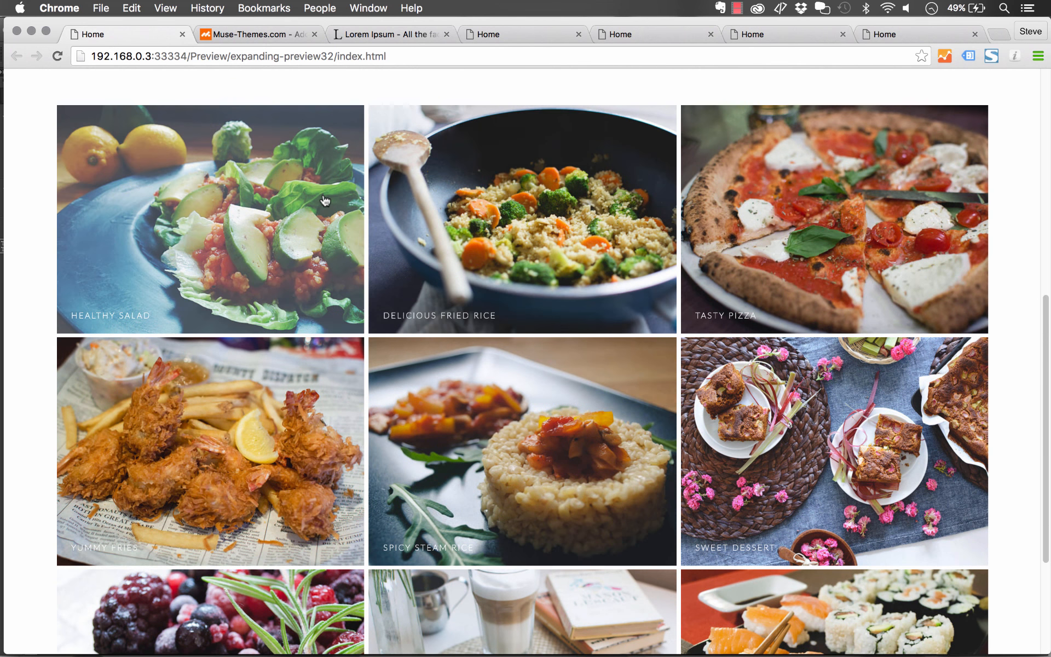
{"action": "left_click", "coordinate": [325, 201]}
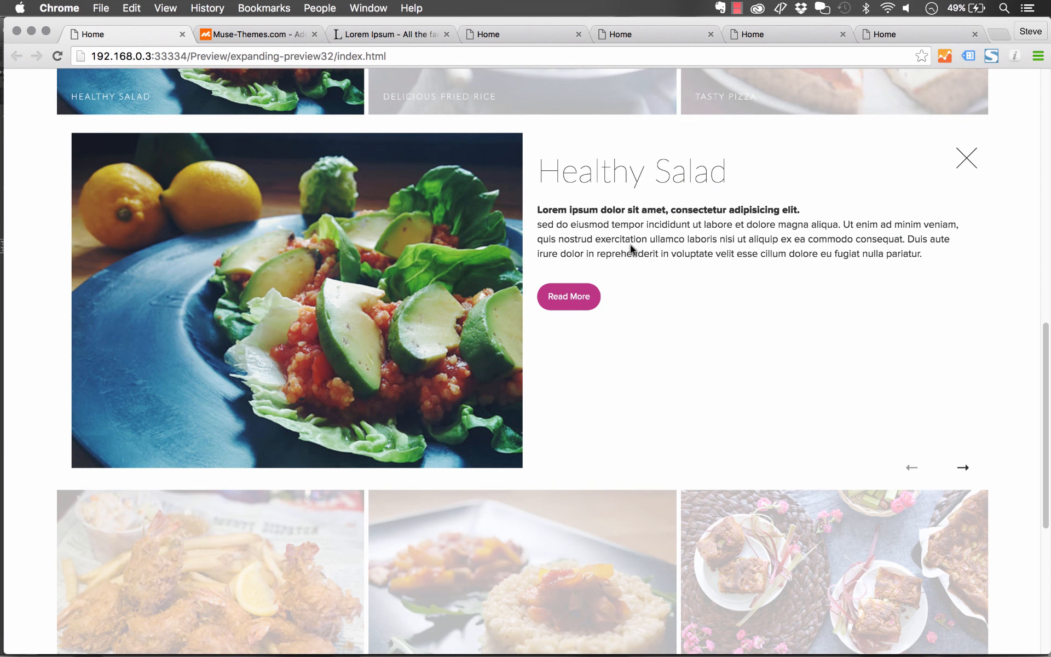